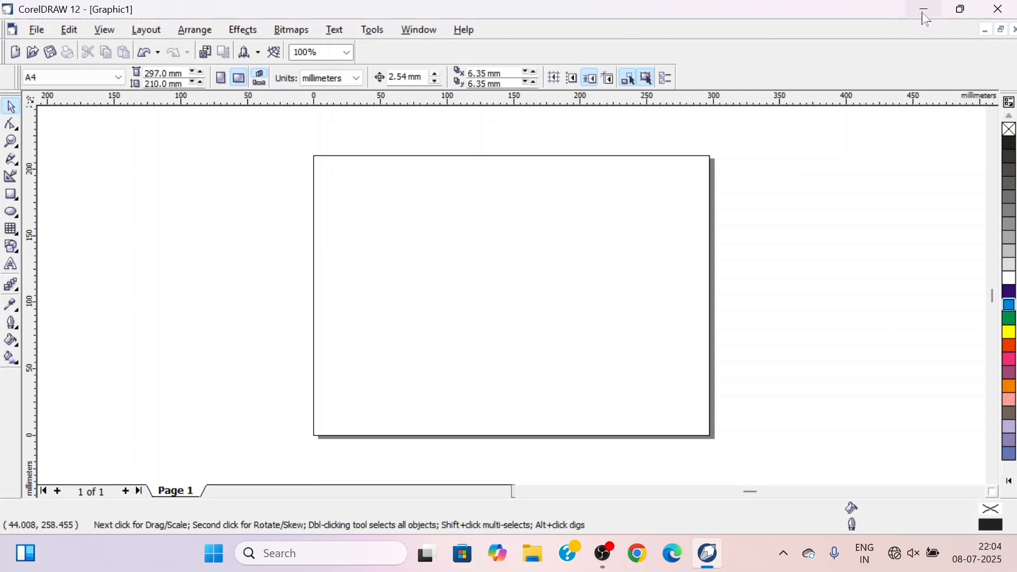
{"action": "mouse_move", "coordinate": [964, 19]}
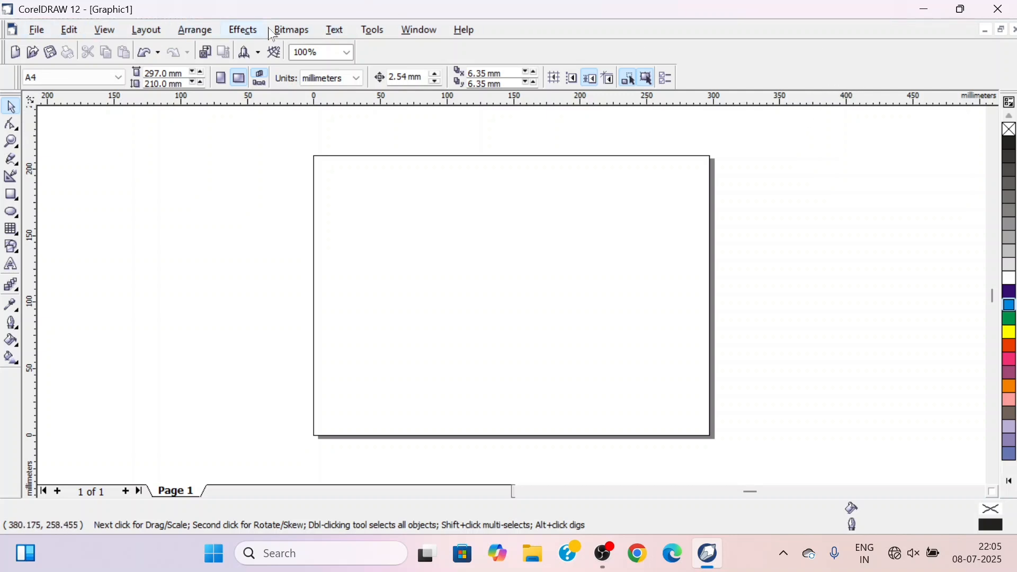
{"action": "left_click", "coordinate": [36, 32]}
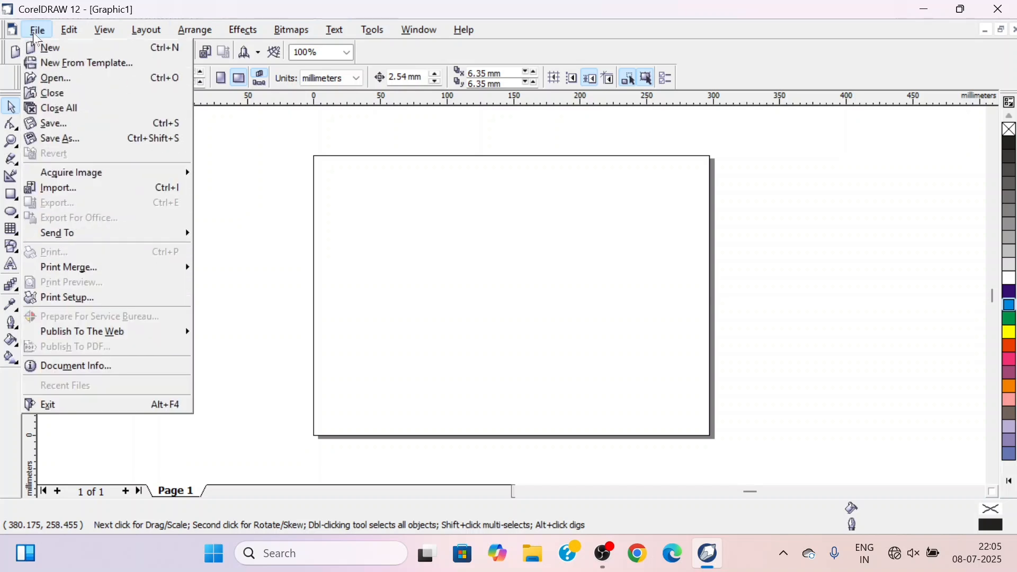
{"action": "left_click", "coordinate": [91, 36]}
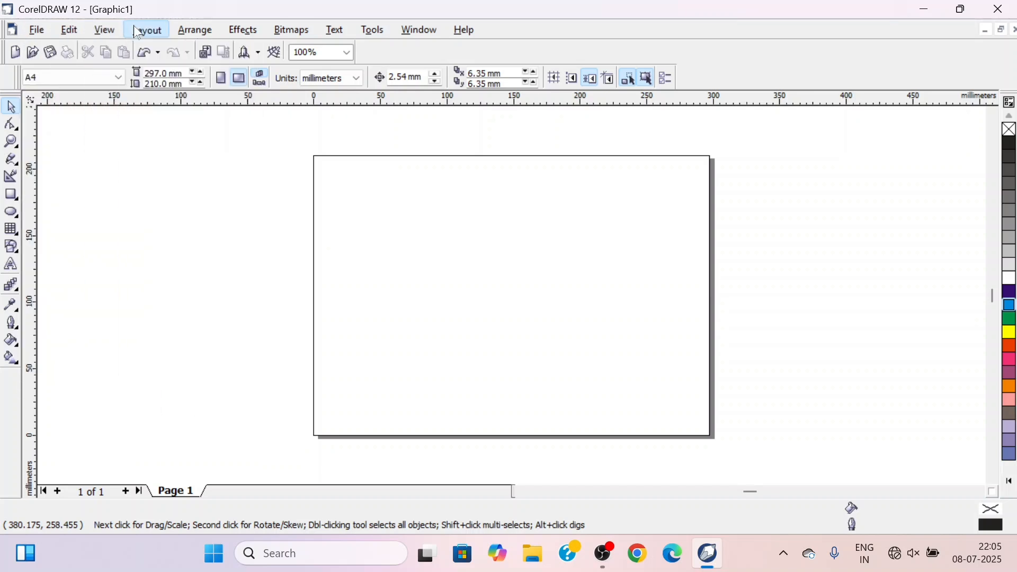
{"action": "left_click", "coordinate": [195, 30]}
{"action": "mouse_move", "coordinate": [242, 33]}
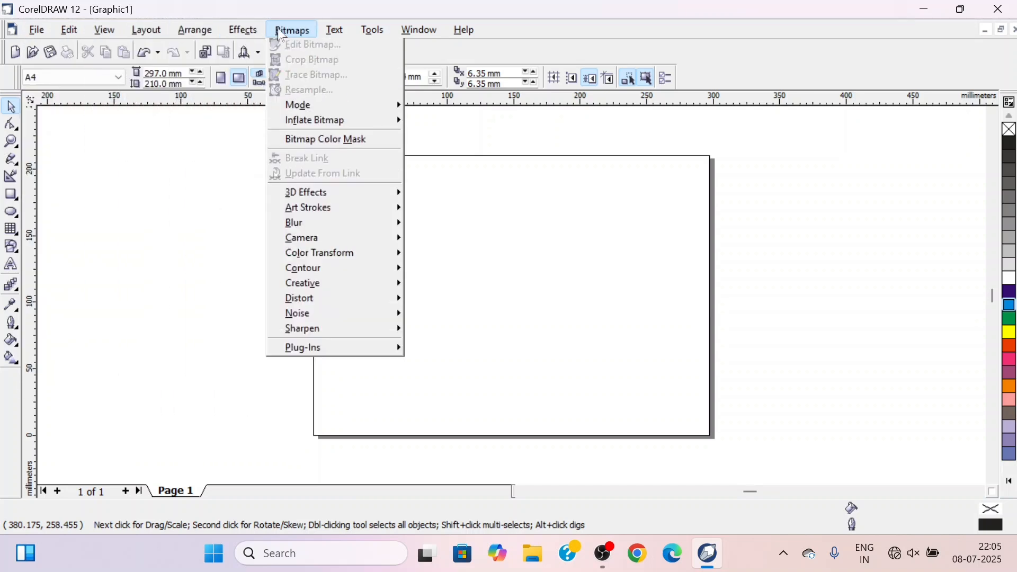
{"action": "mouse_move", "coordinate": [375, 34]}
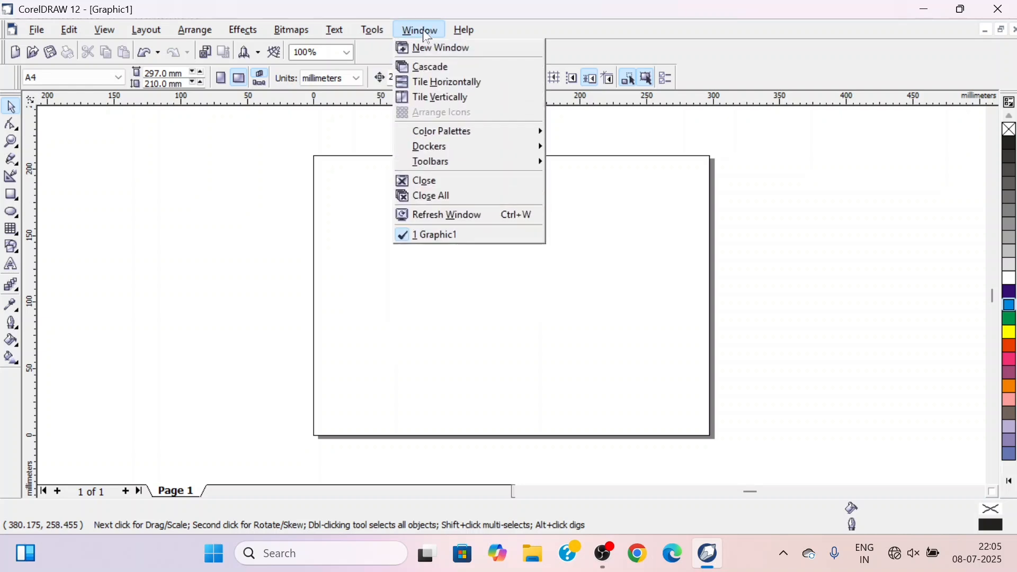
{"action": "left_click", "coordinate": [576, 36]}
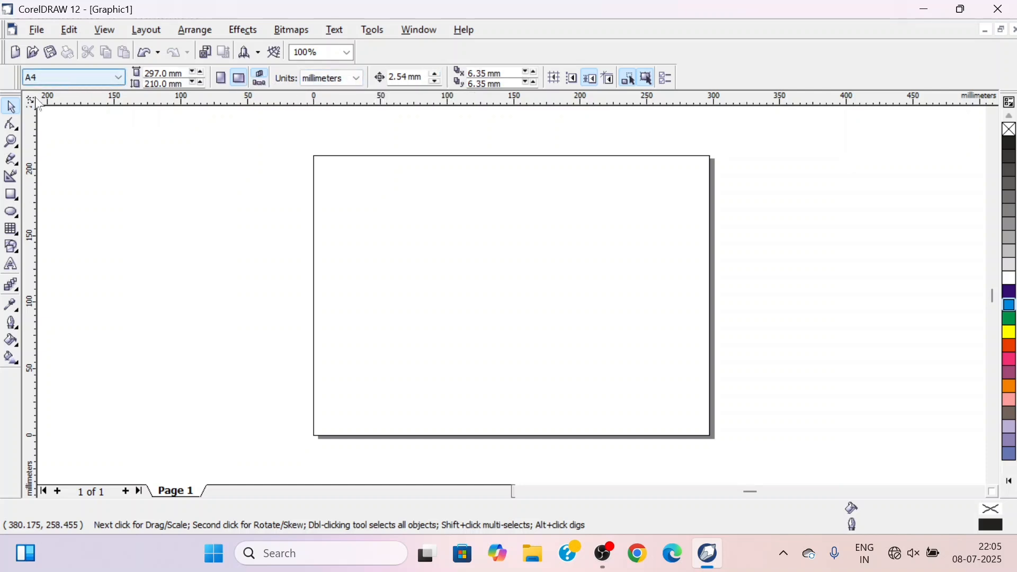
{"action": "left_click", "coordinate": [11, 127]}
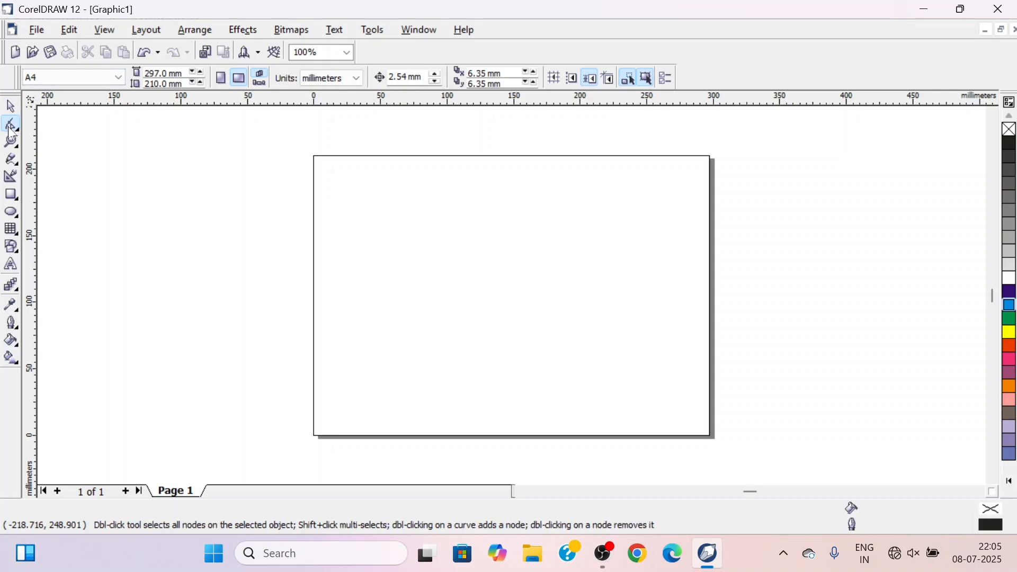
{"action": "left_click", "coordinate": [10, 147]}
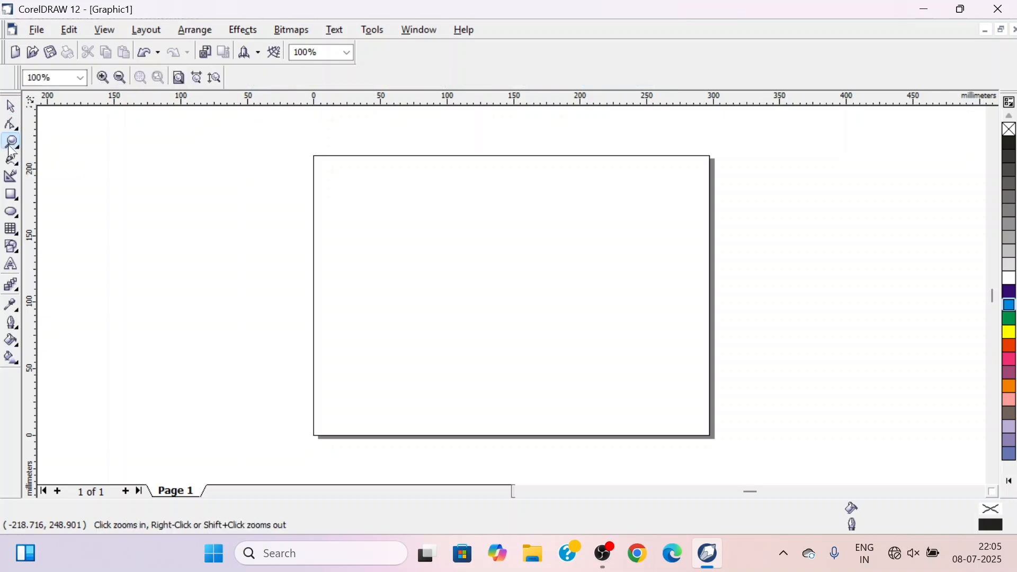
{"action": "left_click", "coordinate": [11, 178]}
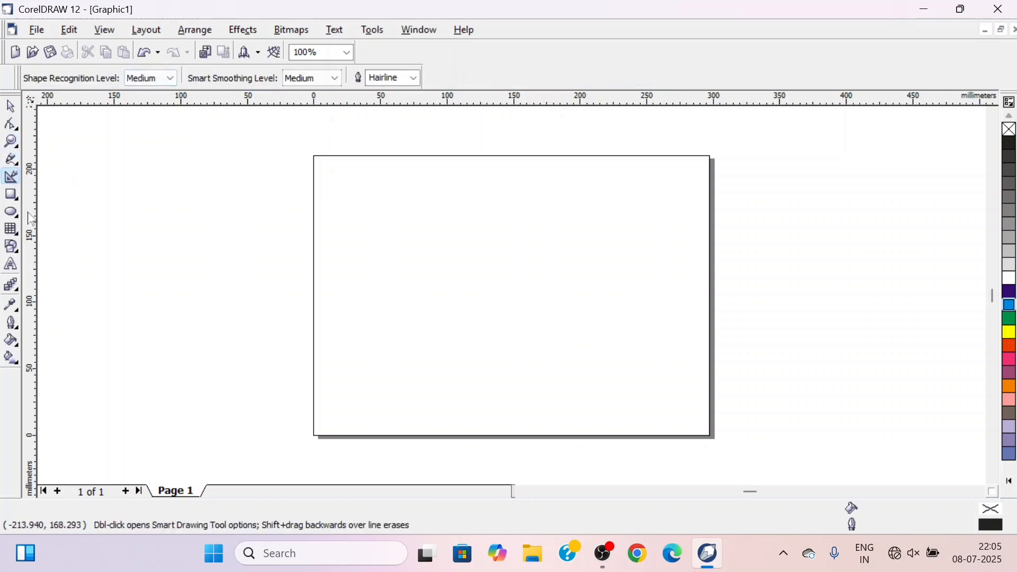
{"action": "left_click", "coordinate": [12, 197]}
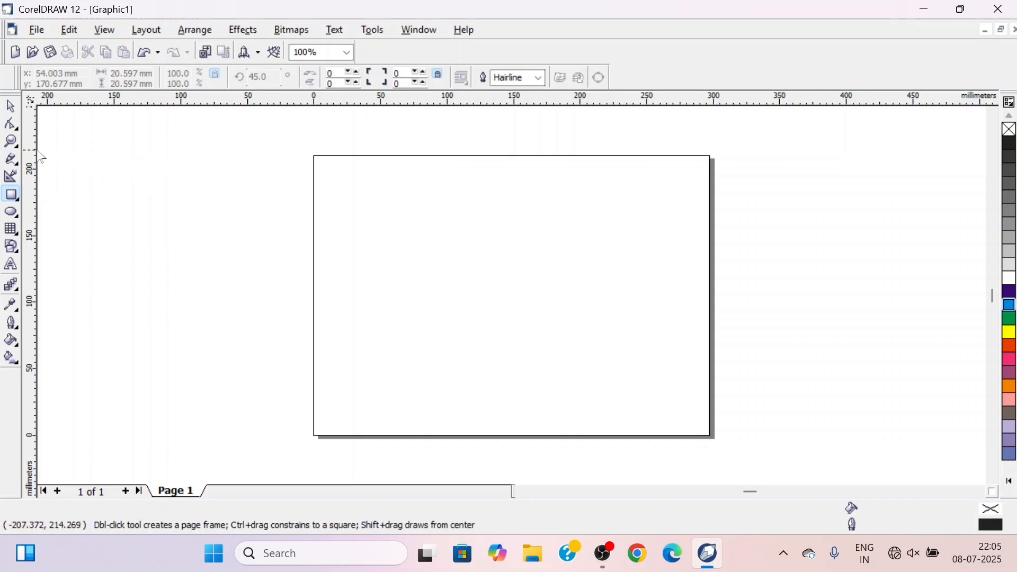
{"action": "left_click", "coordinate": [12, 109]}
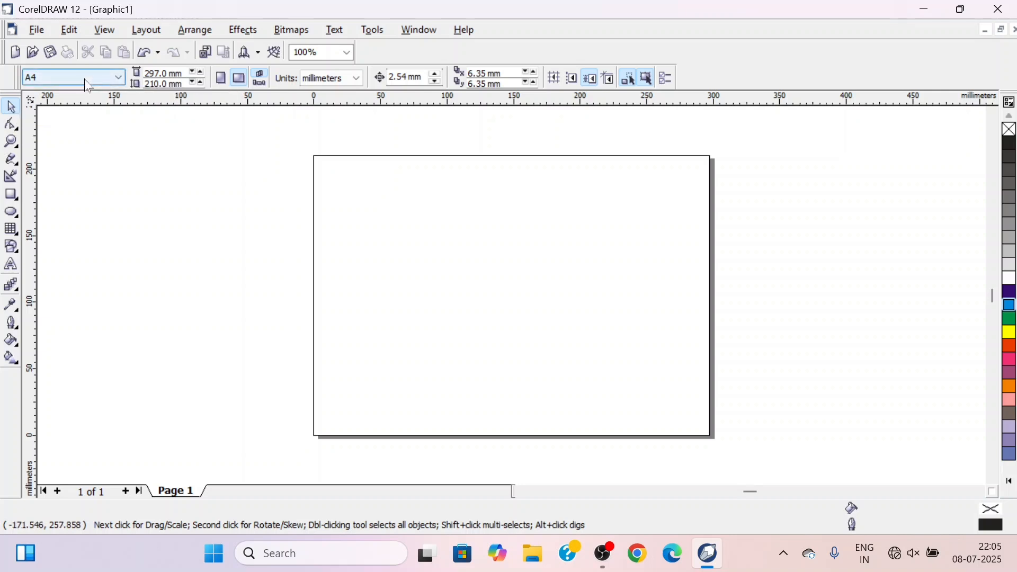
{"action": "left_click", "coordinate": [116, 77]}
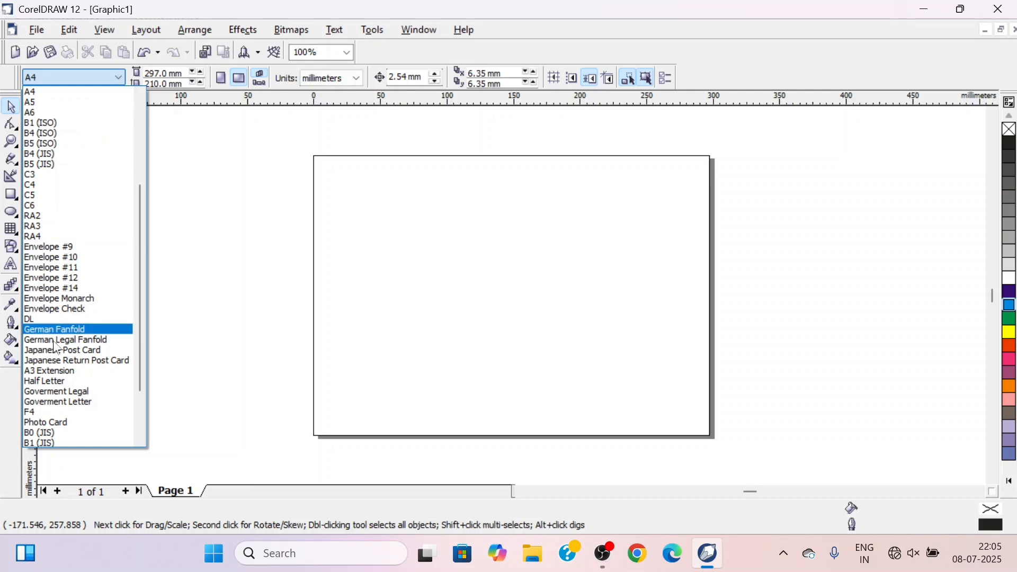
{"action": "left_click", "coordinate": [122, 78]}
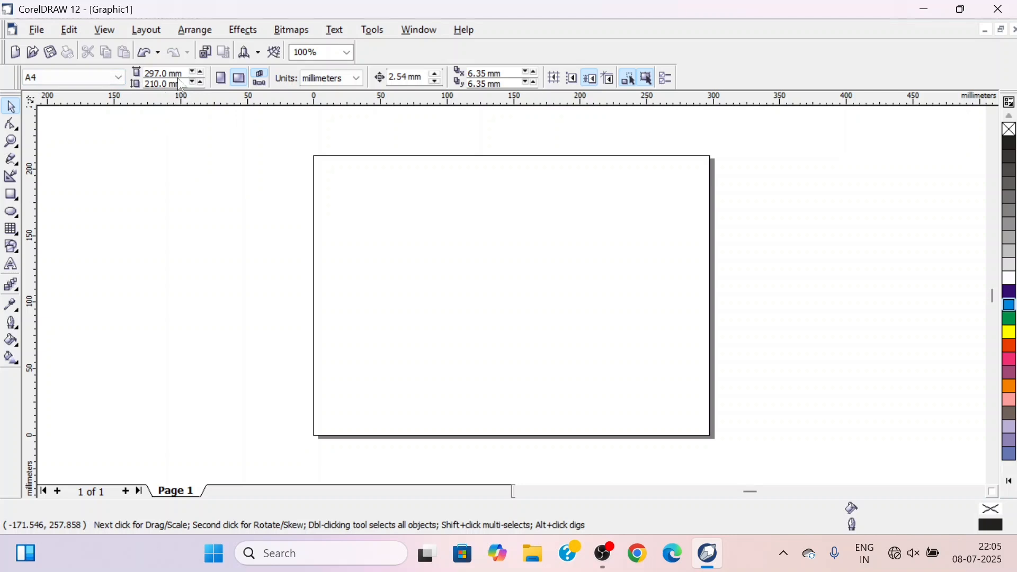
Switch the page orientation between portrait and landscape, ending on landscape
{"action": "left_click", "coordinate": [221, 79]}
{"action": "left_click", "coordinate": [237, 84]}
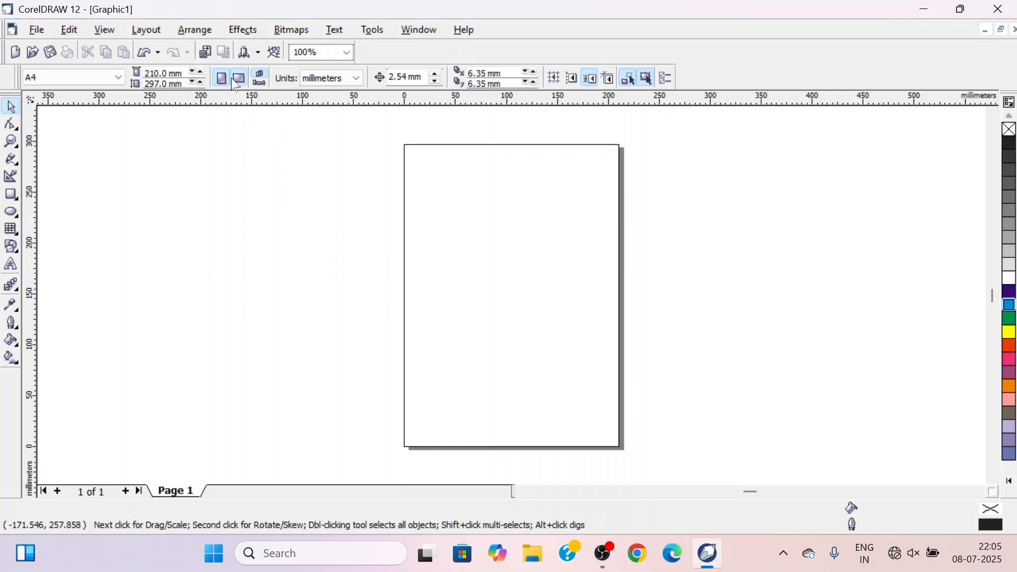
{"action": "left_click", "coordinate": [222, 80]}
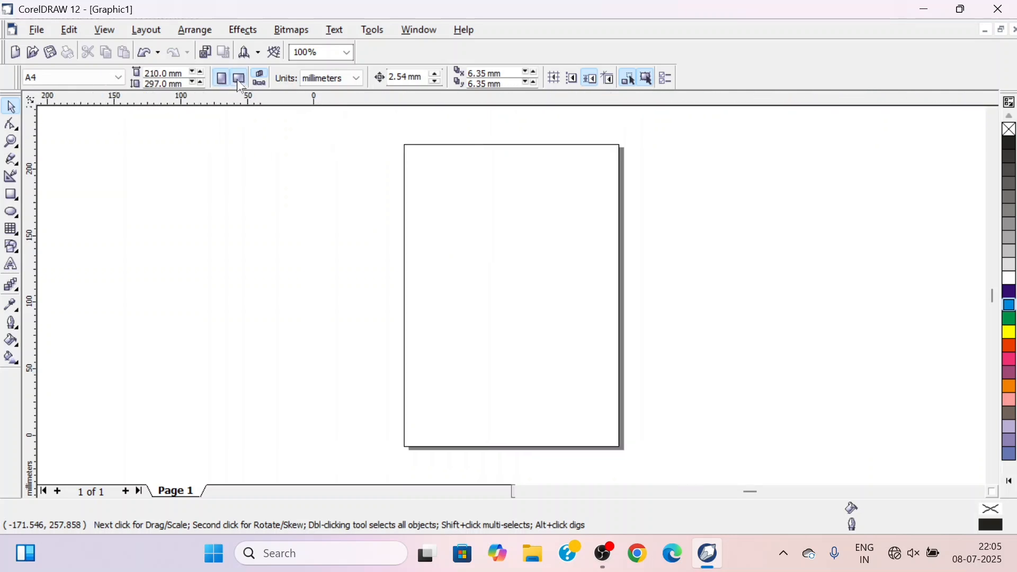
{"action": "left_click", "coordinate": [237, 80]}
{"action": "left_click", "coordinate": [221, 79]}
{"action": "left_click", "coordinate": [232, 80]}
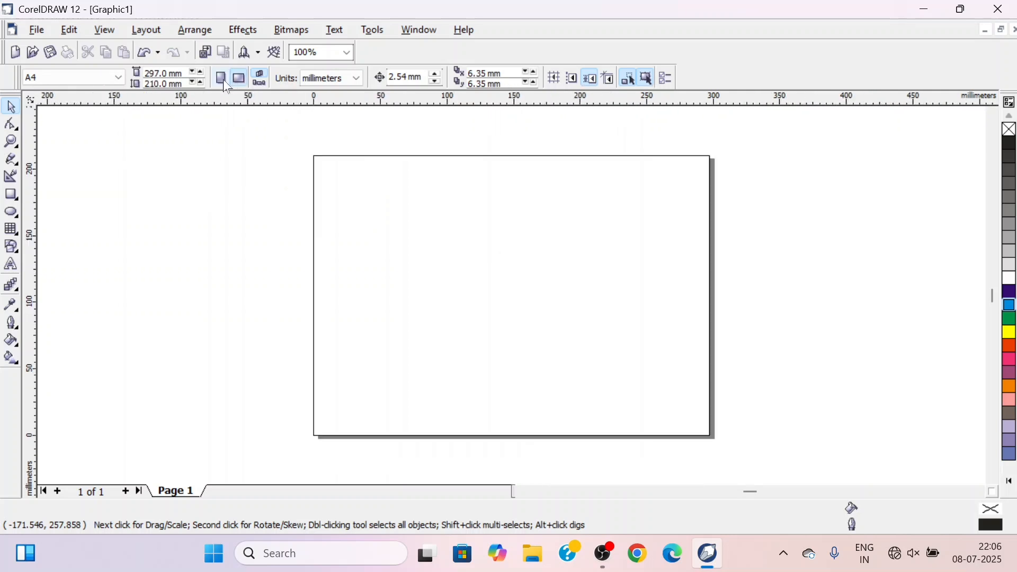
{"action": "left_click", "coordinate": [359, 81]}
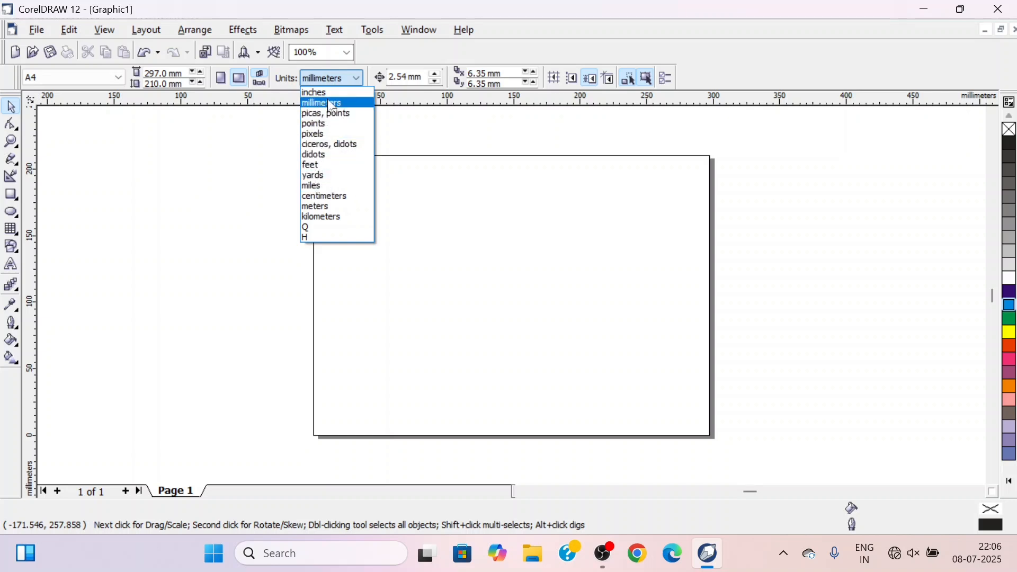
{"action": "left_click", "coordinate": [382, 53]}
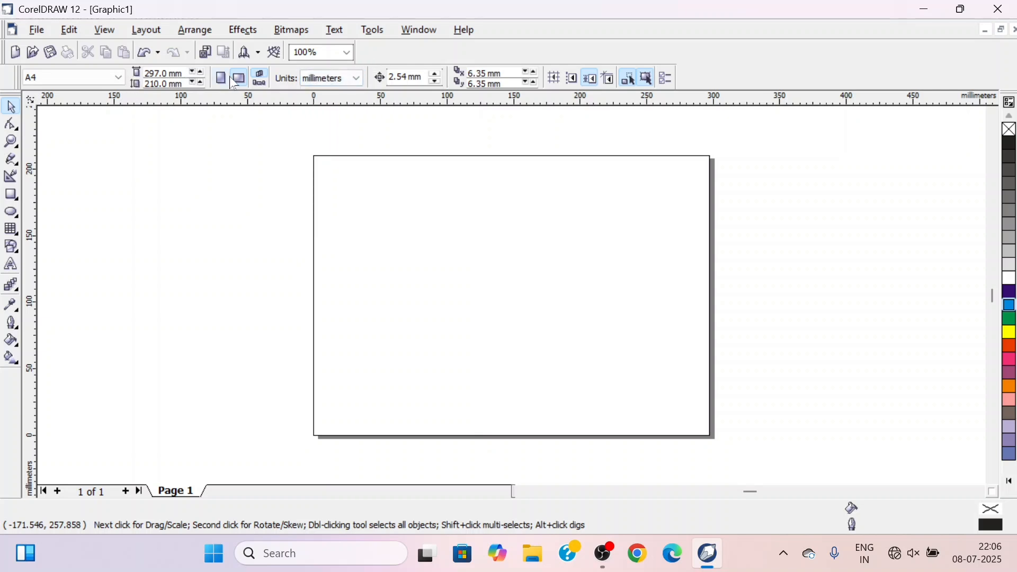
{"action": "left_click", "coordinate": [12, 126]}
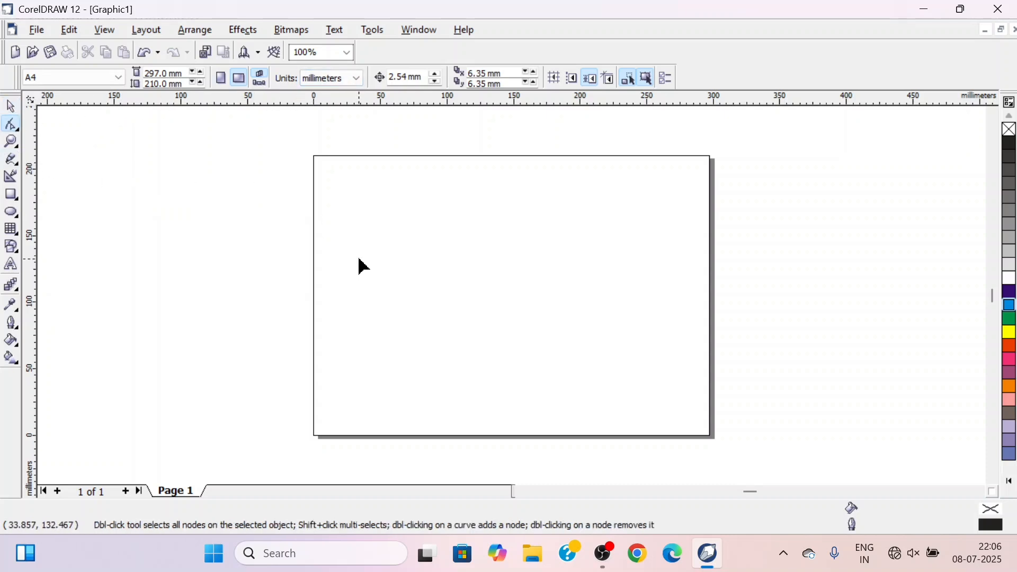
{"action": "left_click", "coordinate": [11, 106]}
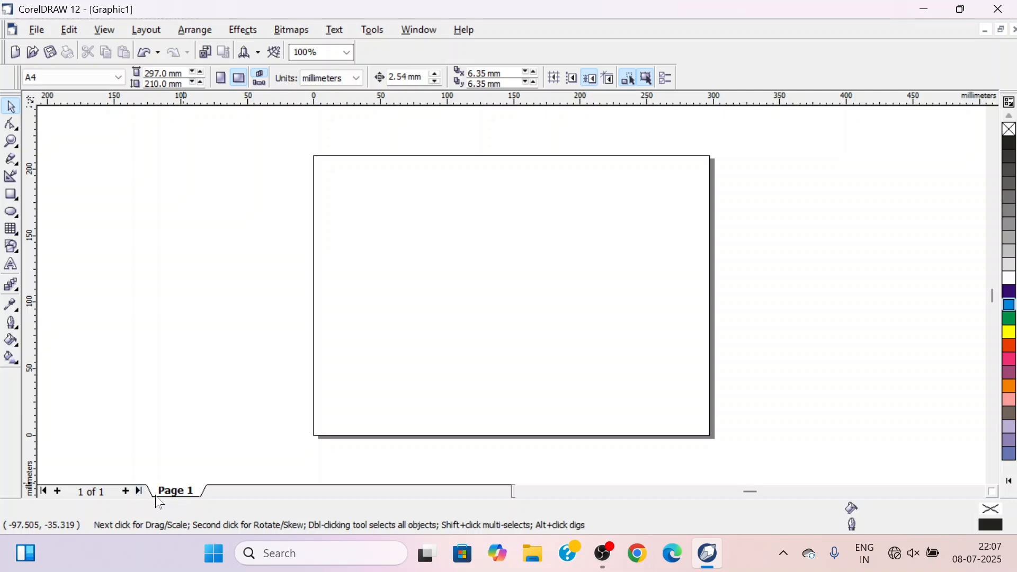
Add five new pages after Page 1 of the document
{"action": "left_click", "coordinate": [126, 493]}
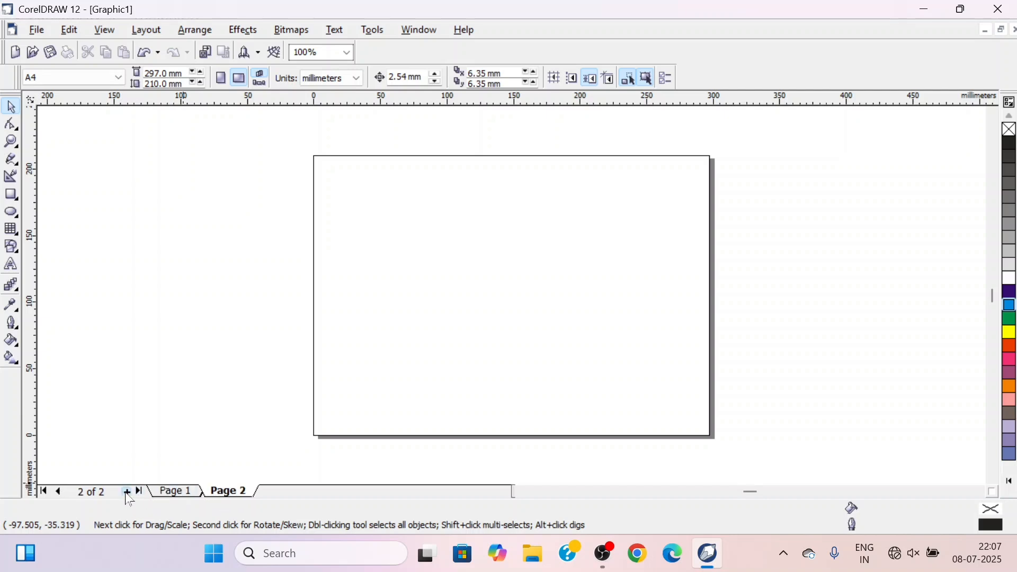
{"action": "left_click", "coordinate": [127, 493]}
{"action": "left_click", "coordinate": [128, 493]}
{"action": "left_click", "coordinate": [127, 492]}
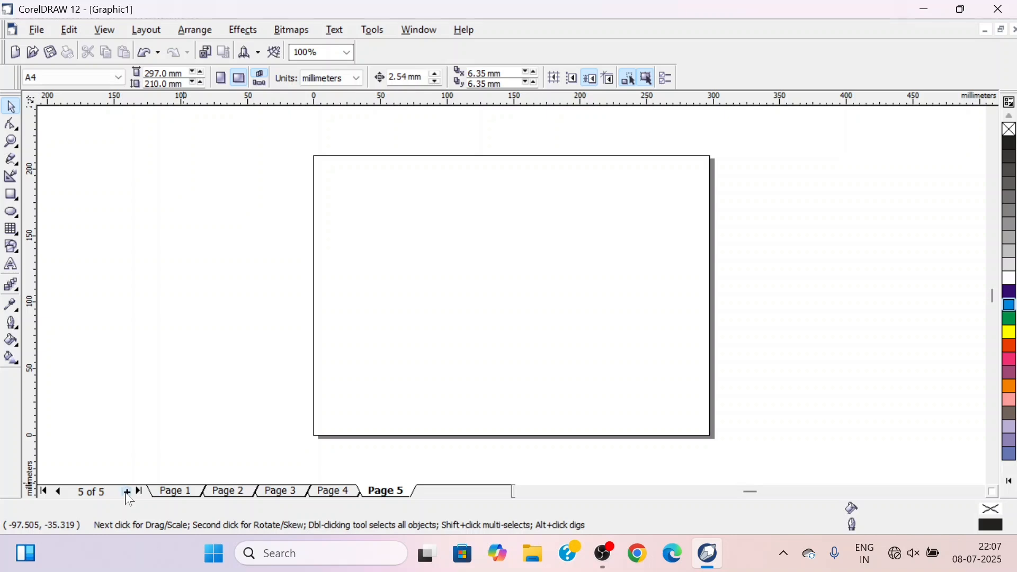
{"action": "left_click", "coordinate": [128, 493]}
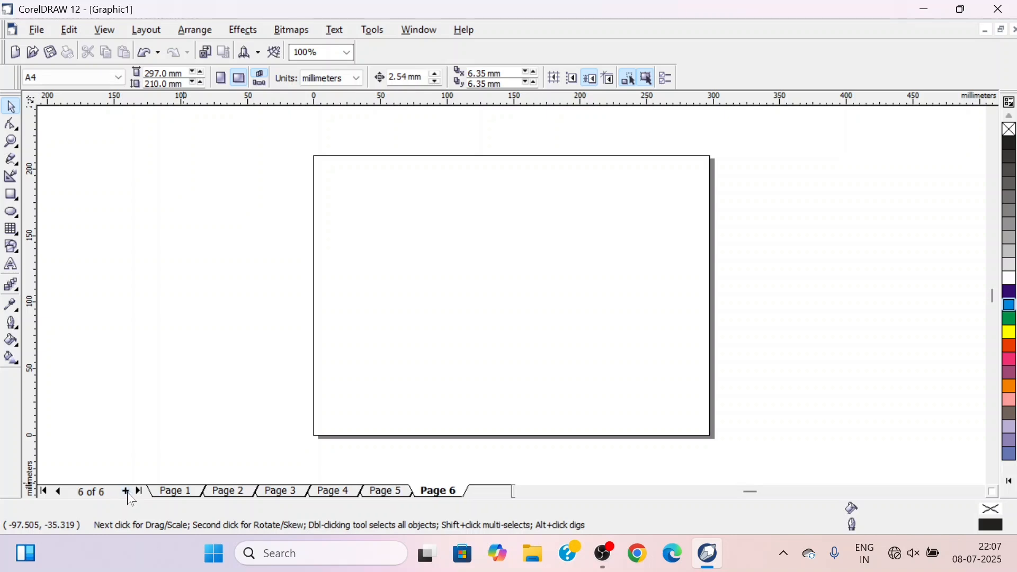
Delete the five added pages one by one, starting with Page 2, and keep only Page 1
{"action": "right_click", "coordinate": [229, 493]}
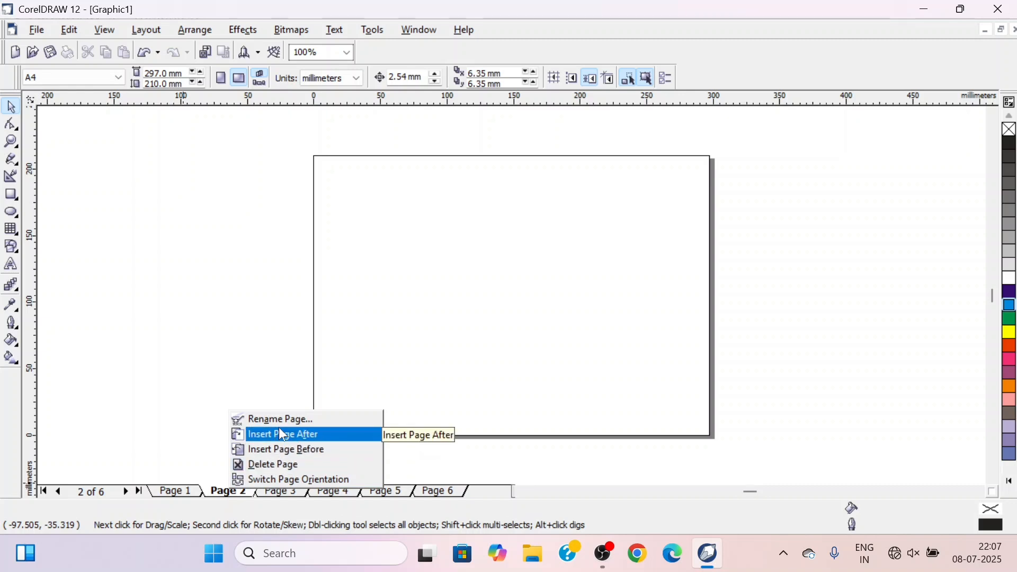
{"action": "left_click", "coordinate": [274, 467]}
{"action": "right_click", "coordinate": [275, 495]}
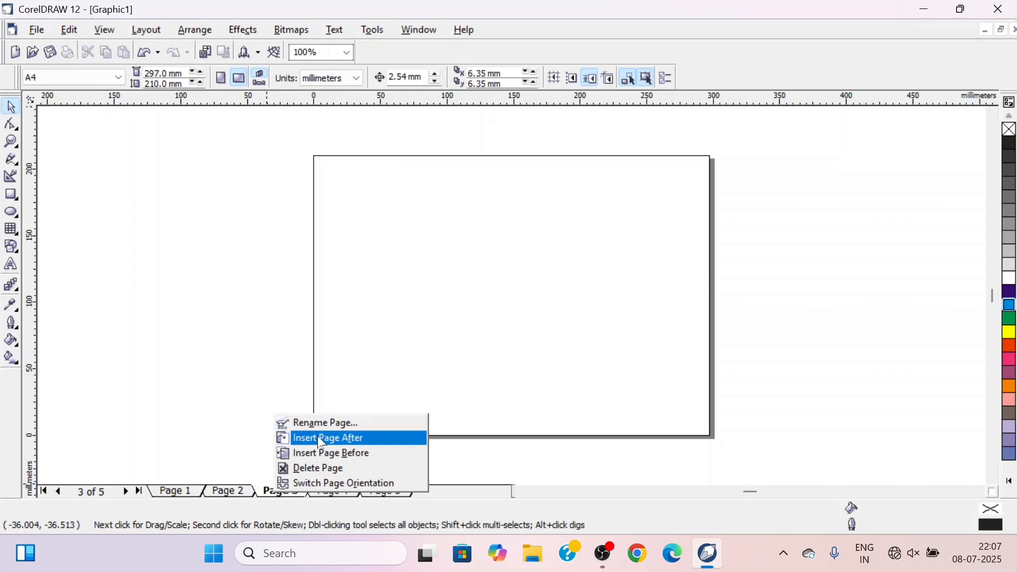
{"action": "left_click", "coordinate": [314, 468]}
{"action": "right_click", "coordinate": [291, 497]}
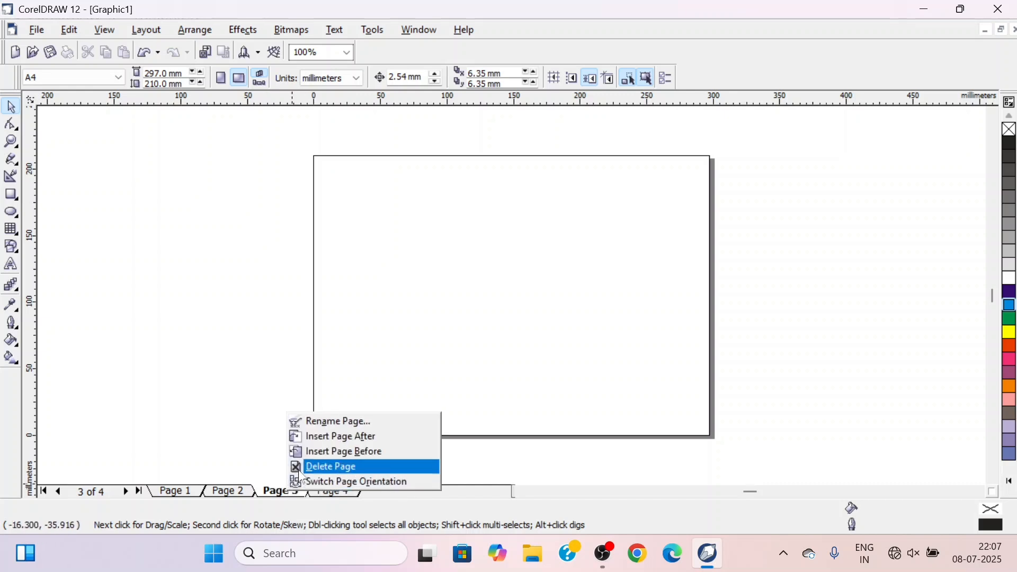
{"action": "left_click", "coordinate": [320, 462]}
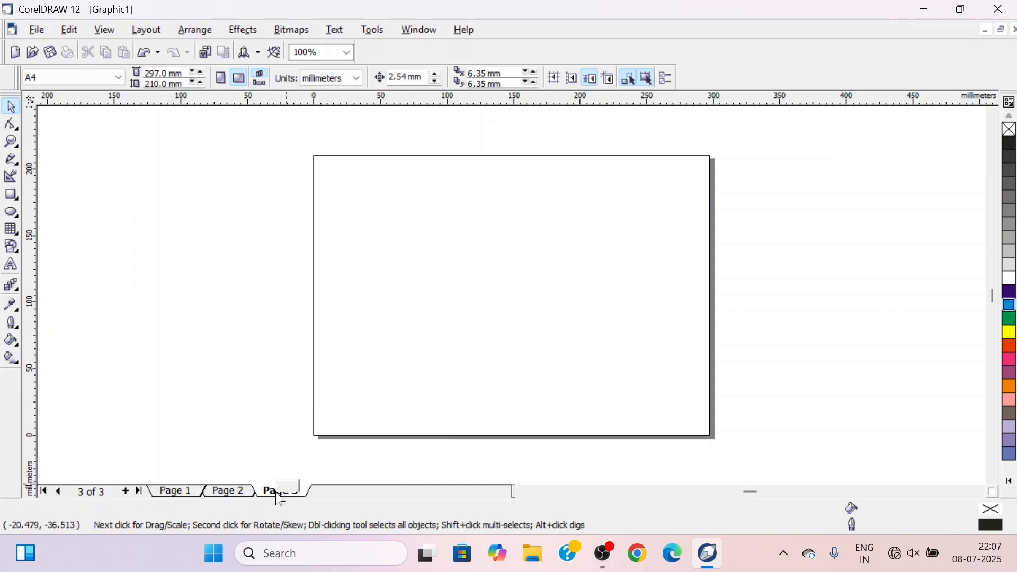
{"action": "right_click", "coordinate": [275, 494]}
{"action": "left_click", "coordinate": [316, 466]}
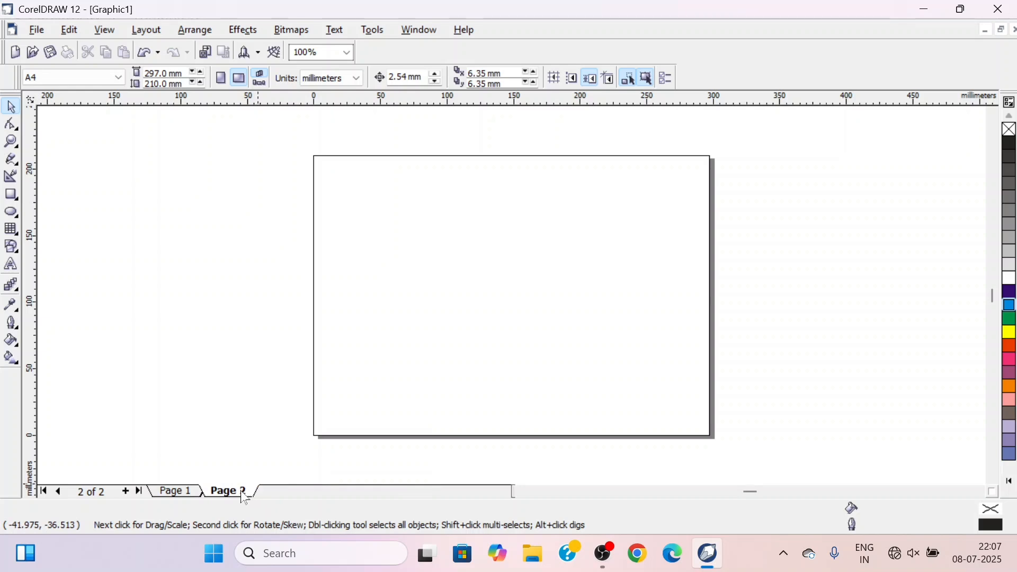
{"action": "right_click", "coordinate": [249, 496]}
{"action": "left_click", "coordinate": [282, 464]}
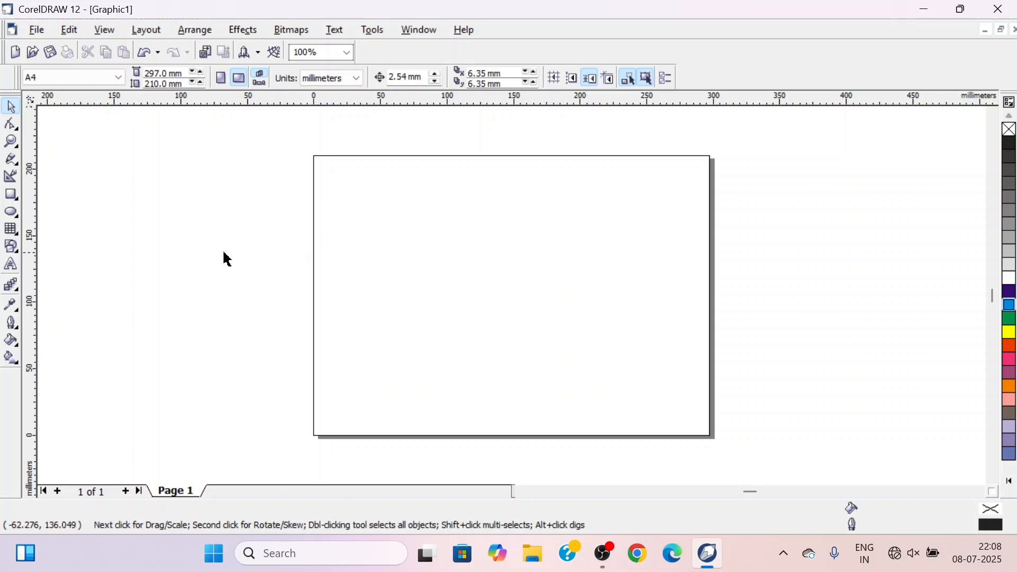
Draw a rectangle about 125 by 50 mm in the page's upper left area and move it to be centred at about 111, 133 mm
{"action": "left_click", "coordinate": [11, 197]}
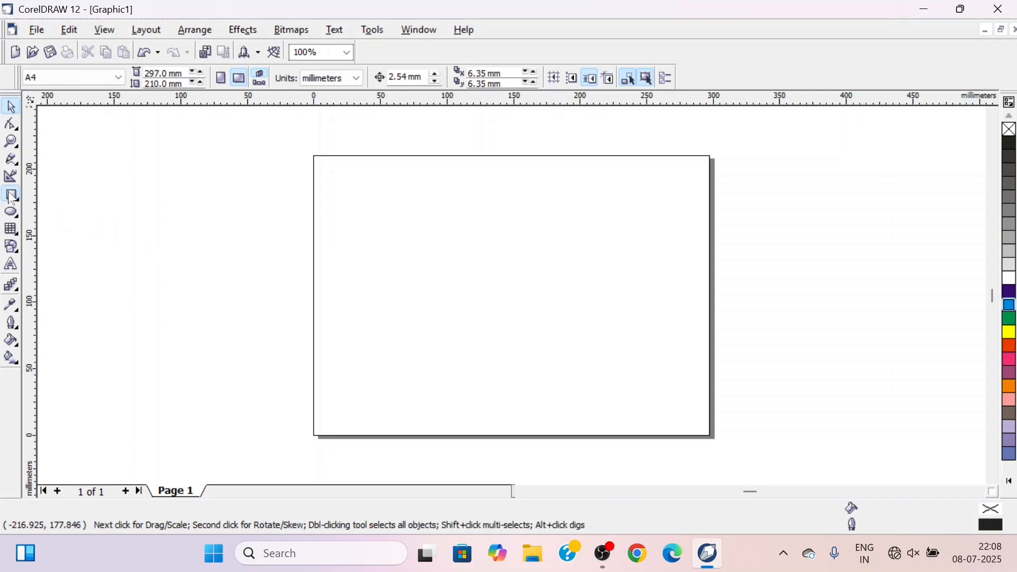
{"action": "left_click_drag", "start_coordinate": [347, 201], "coordinate": [514, 268]}
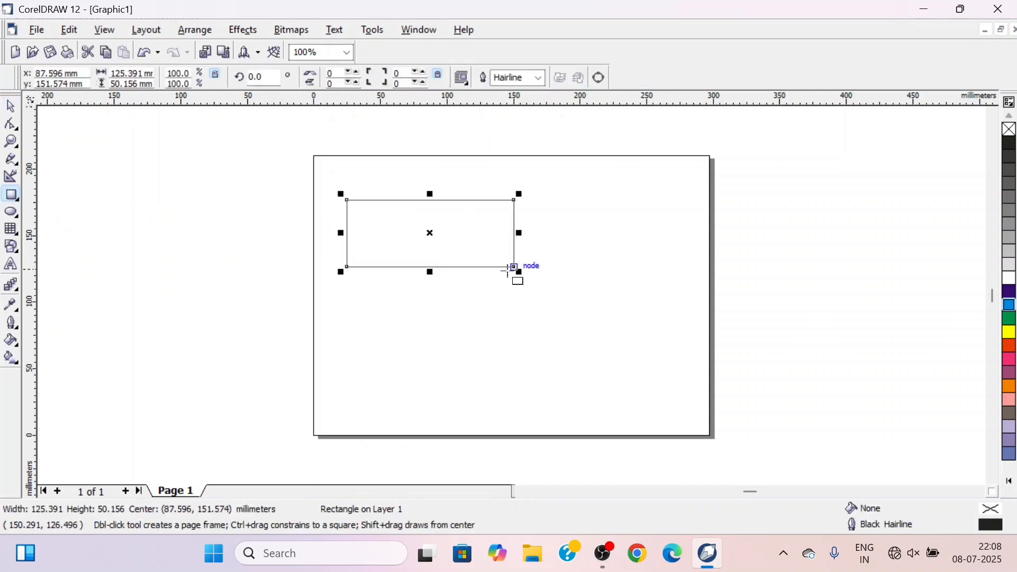
{"action": "left_click", "coordinate": [13, 109]}
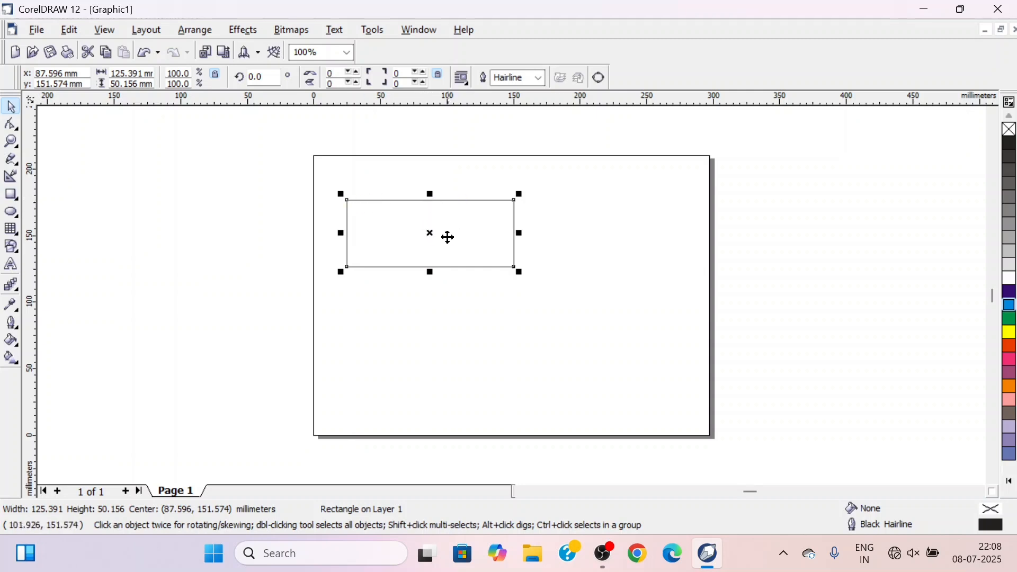
{"action": "left_click_drag", "start_coordinate": [430, 237], "coordinate": [463, 257]}
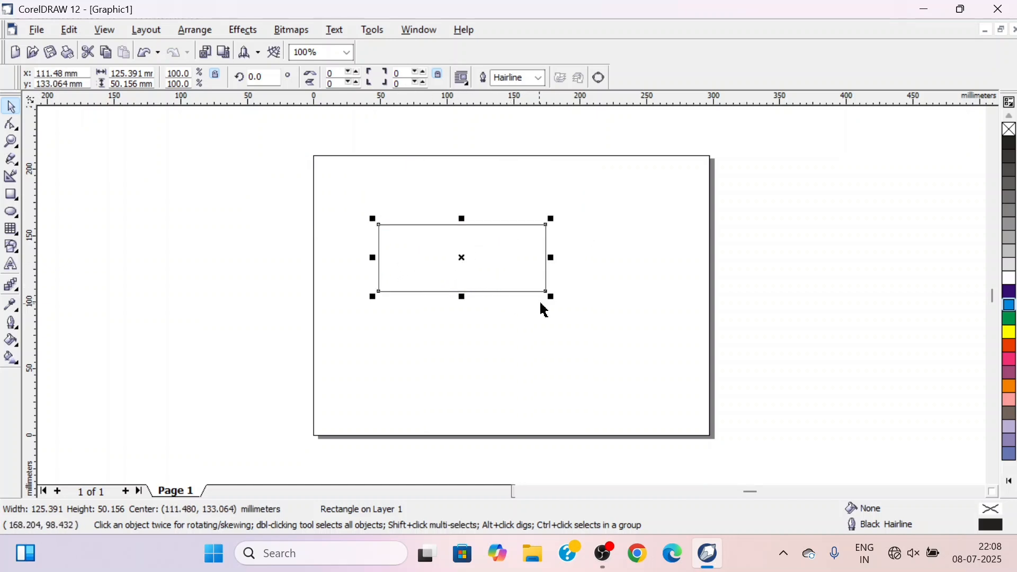
Stretch the rectangle downward from its bottom edge and upward from its top edge to a height of about 130 mm
{"action": "mouse_move", "coordinate": [551, 297]}
{"action": "left_mouse_down"}
{"action": "mouse_move", "coordinate": [474, 261]}
{"action": "mouse_move", "coordinate": [547, 301]}
{"action": "left_mouse_up"}
{"action": "mouse_move", "coordinate": [550, 294]}
{"action": "left_mouse_down"}
{"action": "mouse_move", "coordinate": [480, 264]}
{"action": "mouse_move", "coordinate": [550, 299]}
{"action": "left_mouse_up"}
{"action": "left_click_drag", "start_coordinate": [462, 300], "coordinate": [462, 356]}
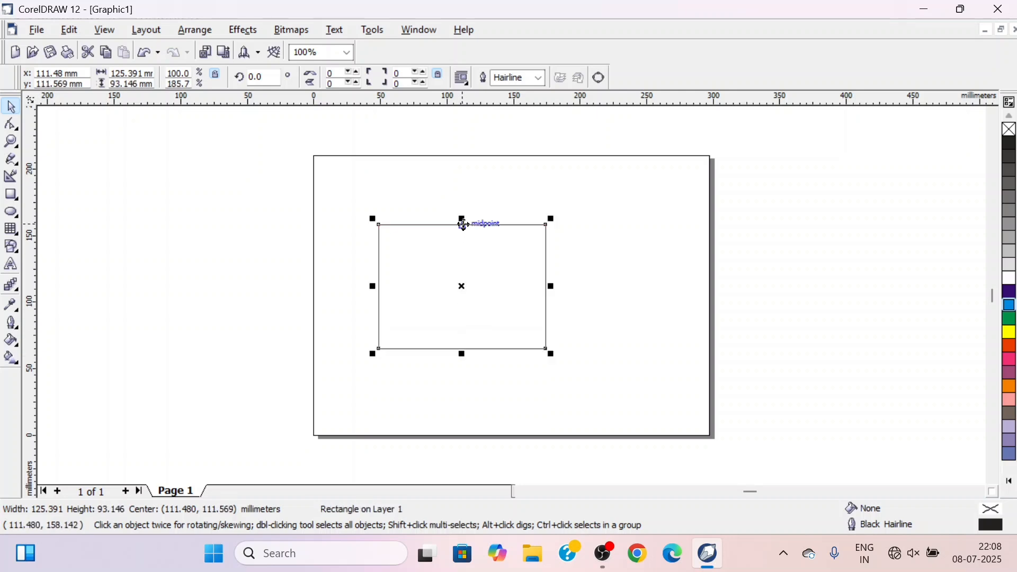
{"action": "left_click_drag", "start_coordinate": [462, 219], "coordinate": [463, 171]}
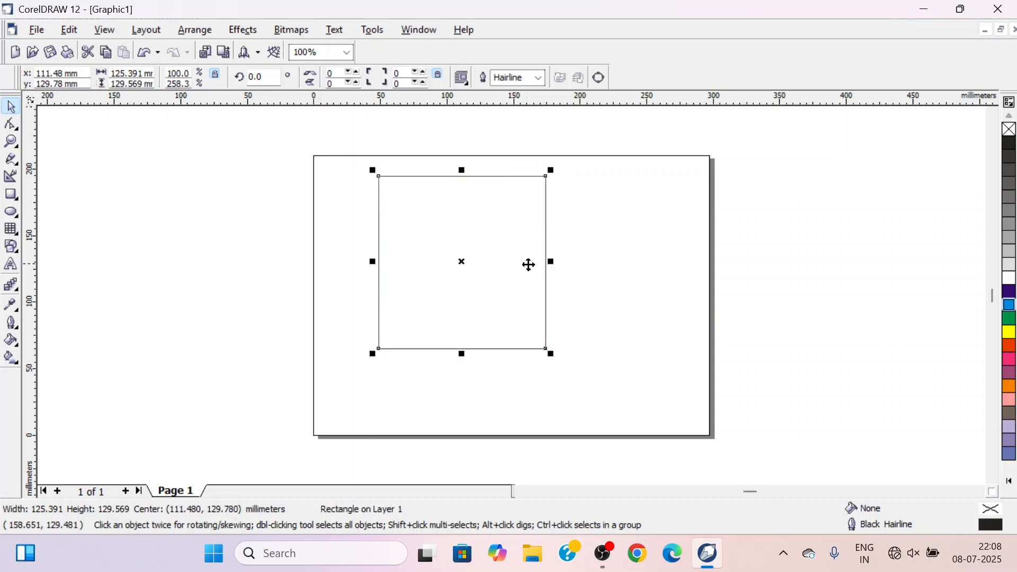
Widen the rectangle from its right and left edges, and scale it from its corners to about 186 by 124 mm
{"action": "left_click_drag", "start_coordinate": [551, 262], "coordinate": [613, 264]}
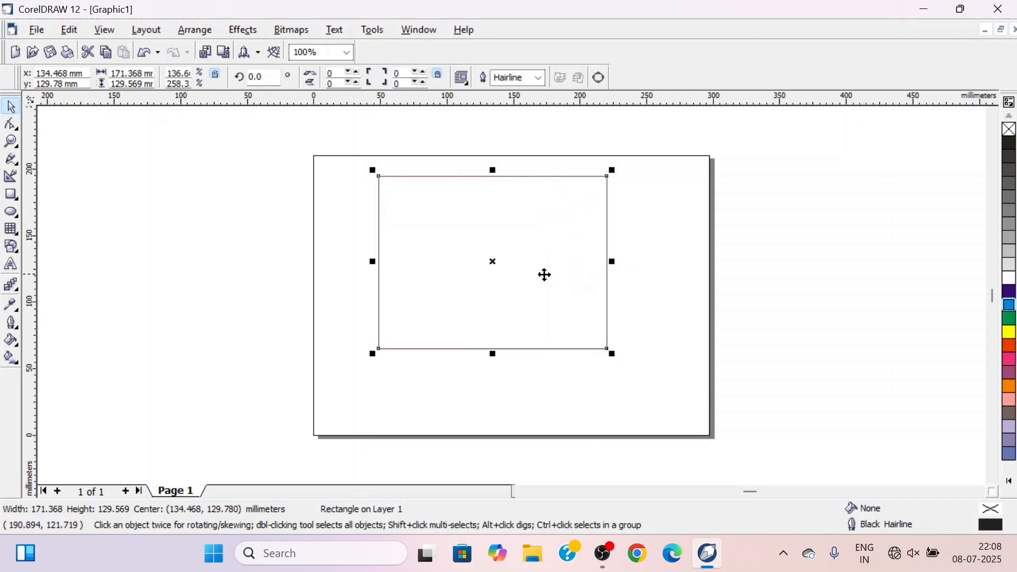
{"action": "left_click_drag", "start_coordinate": [374, 263], "coordinate": [349, 262]}
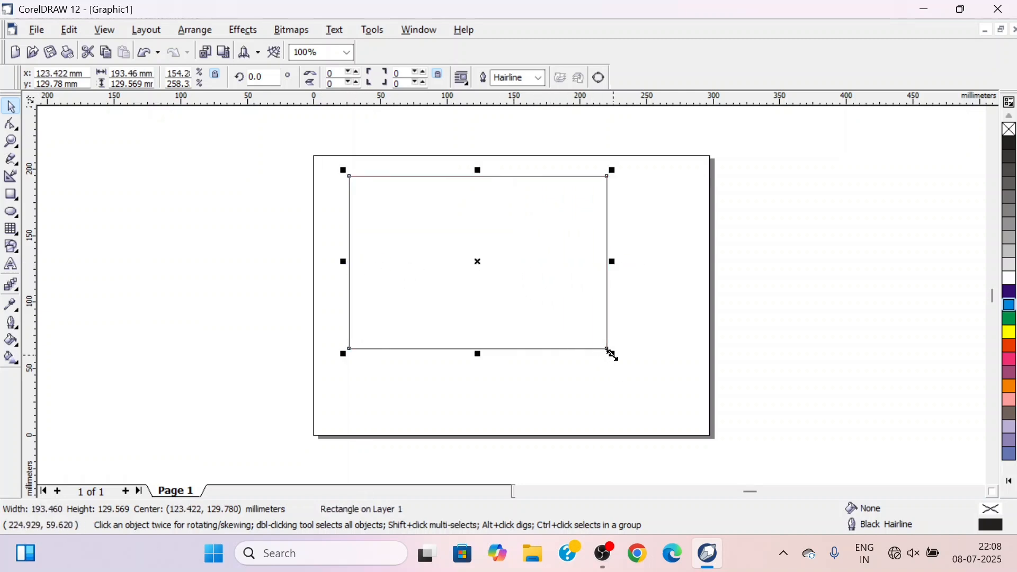
{"action": "mouse_move", "coordinate": [613, 354]}
{"action": "left_mouse_down"}
{"action": "mouse_move", "coordinate": [514, 291]}
{"action": "mouse_move", "coordinate": [608, 357]}
{"action": "left_mouse_up"}
{"action": "mouse_move", "coordinate": [604, 175]}
{"action": "left_mouse_down"}
{"action": "mouse_move", "coordinate": [509, 239]}
{"action": "mouse_move", "coordinate": [622, 180]}
{"action": "left_mouse_up"}
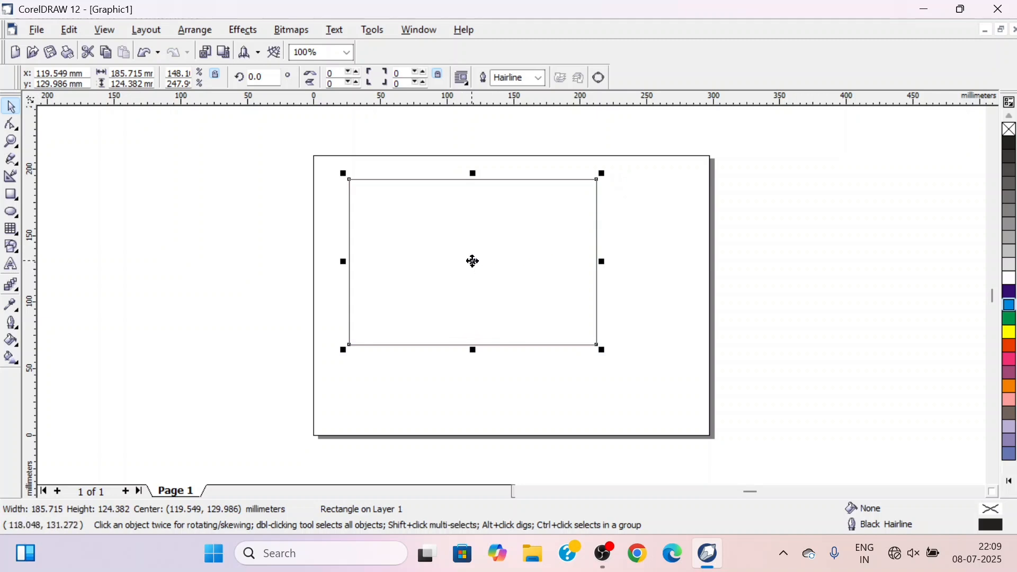
Try rotating the rectangle about its centre, first clockwise to about 350° and back to about 2°, and undo both rotations
{"action": "left_click", "coordinate": [473, 260]}
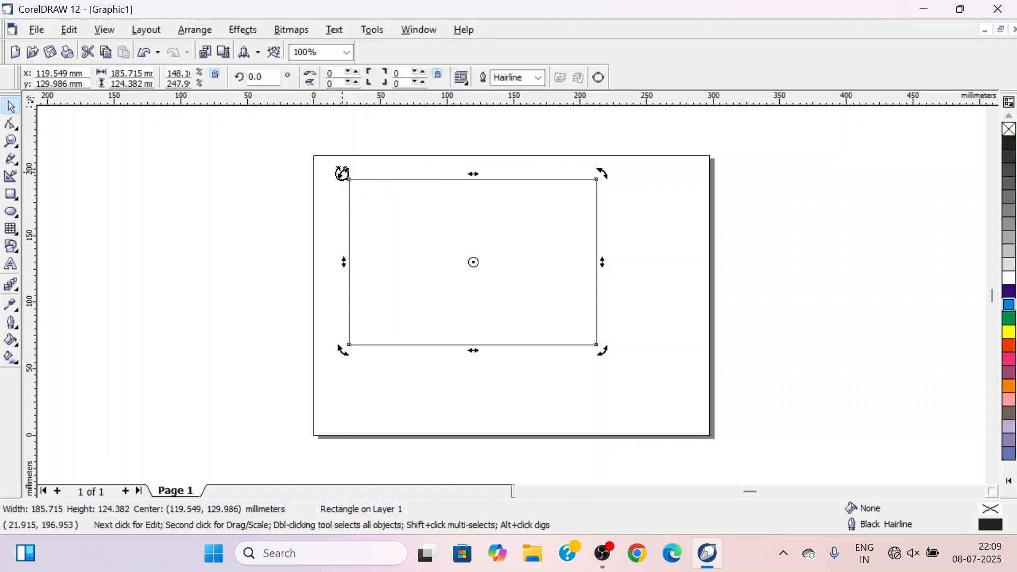
{"action": "left_click_drag", "start_coordinate": [343, 173], "coordinate": [360, 154]}
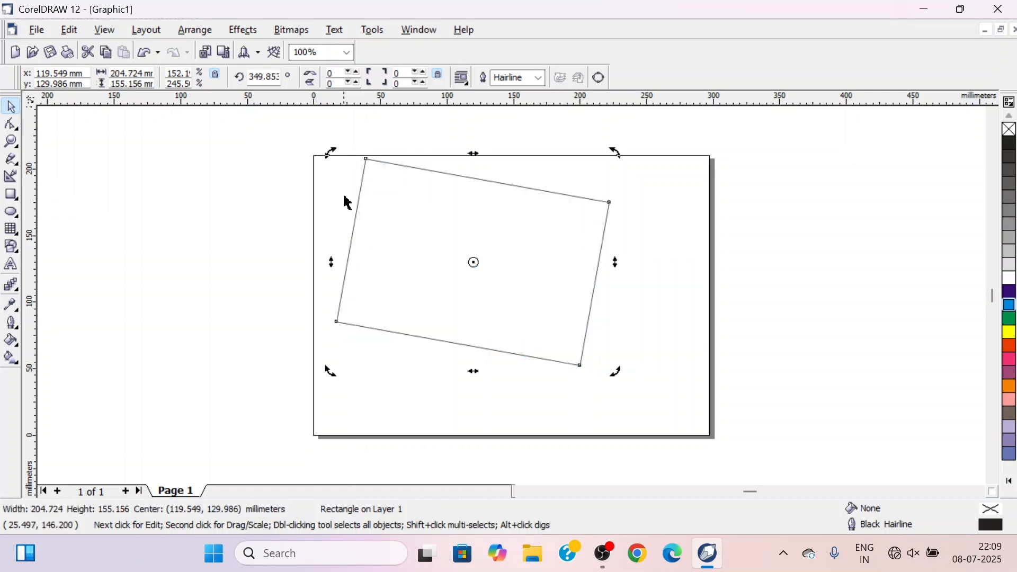
{"action": "left_click_drag", "start_coordinate": [329, 154], "coordinate": [316, 191]}
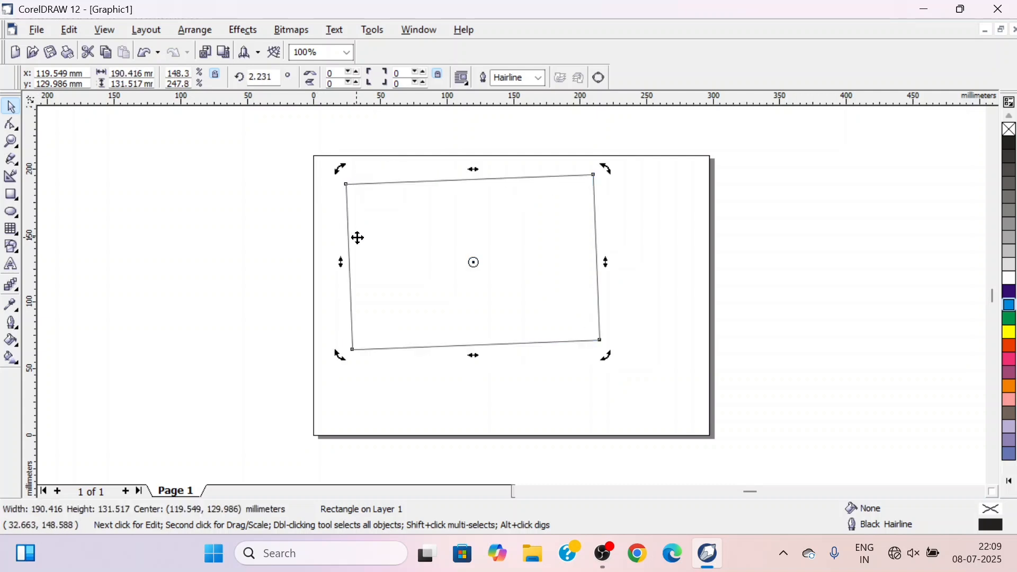
{"action": "key", "text": "ctrl+z"}
{"action": "key", "text": "ctrl+z"}
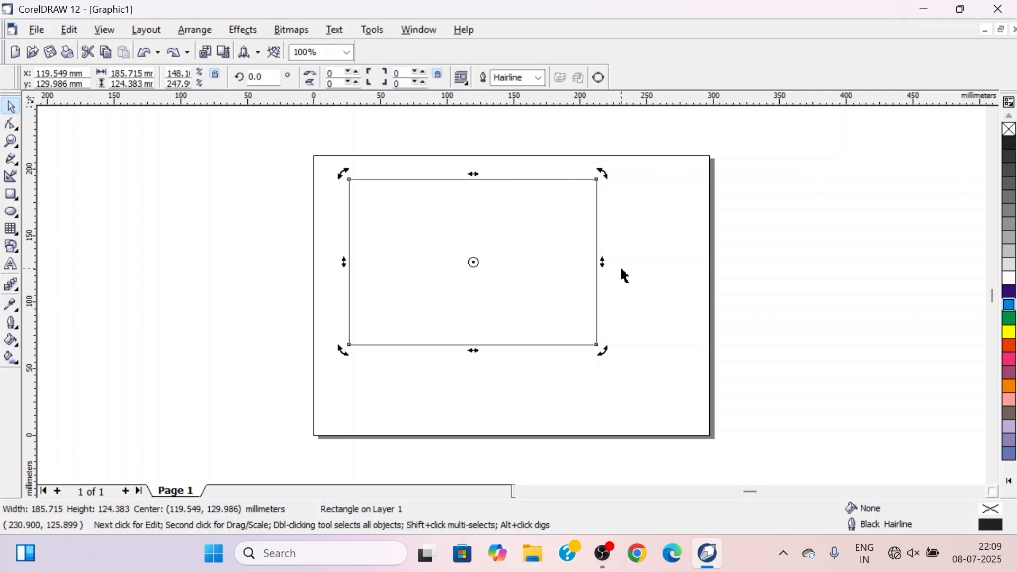
Skew the rectangle downward from its right side and sideways from its bottom edge into a parallelogram, and delete it
{"action": "left_click_drag", "start_coordinate": [604, 261], "coordinate": [604, 322]}
{"action": "left_click_drag", "start_coordinate": [475, 412], "coordinate": [563, 392]}
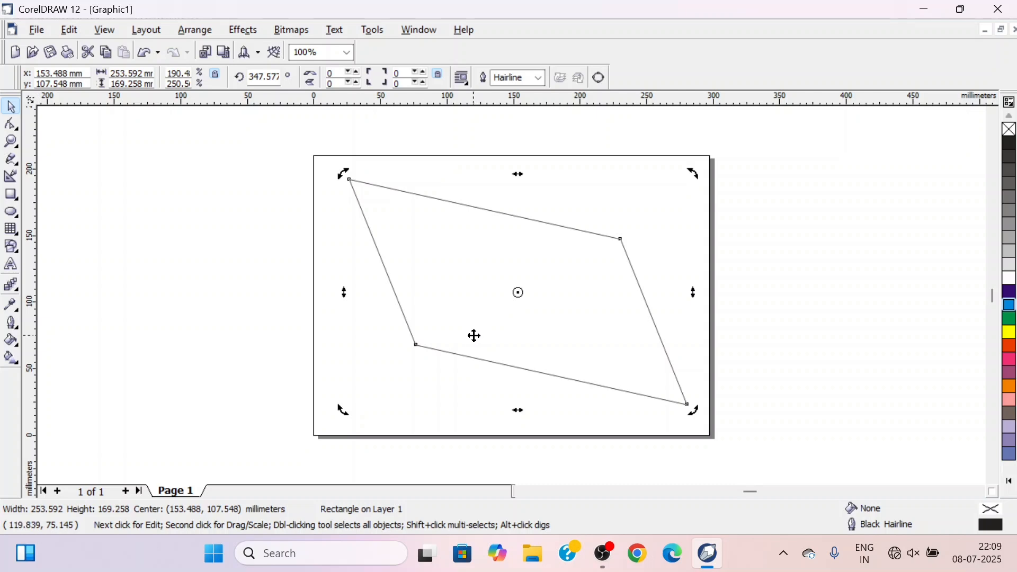
{"action": "key", "text": "Delete"}
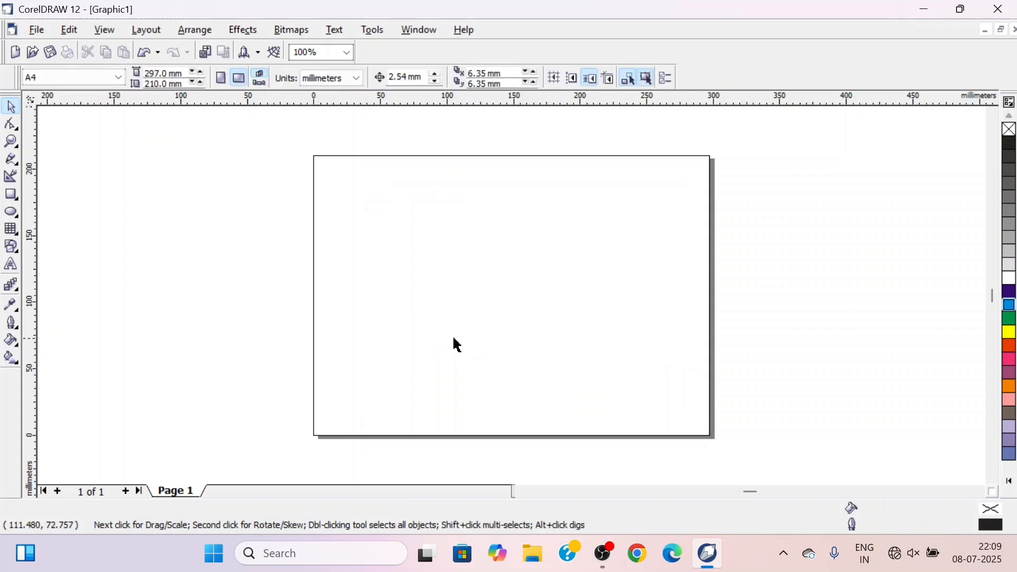
Draw a rectangle about 48 by 40 mm in the page's upper left area and float the colour palette over the workspace
{"action": "left_click", "coordinate": [10, 196]}
{"action": "left_click_drag", "start_coordinate": [336, 192], "coordinate": [402, 247]}
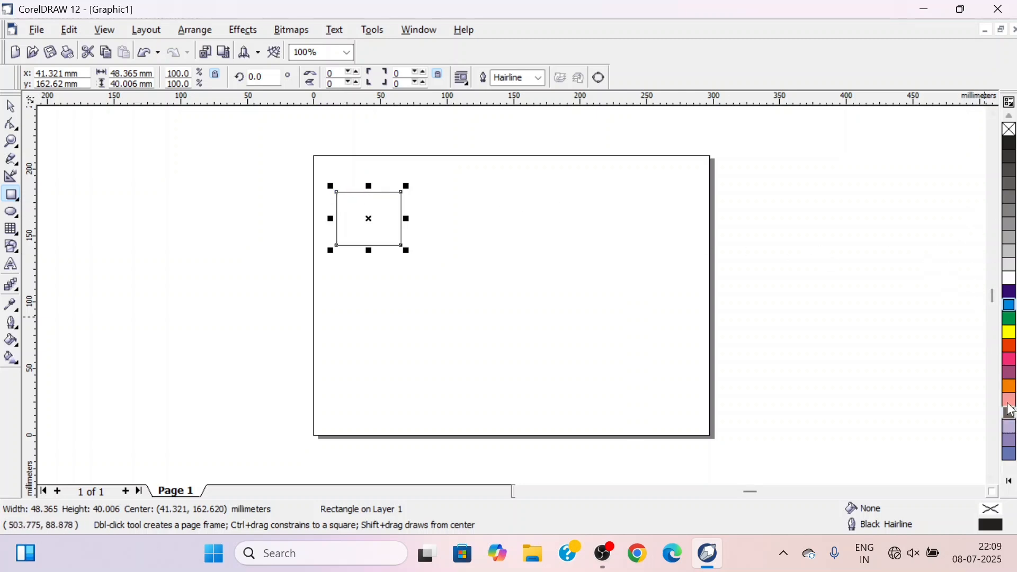
{"action": "left_click_drag", "start_coordinate": [1011, 103], "coordinate": [860, 210]}
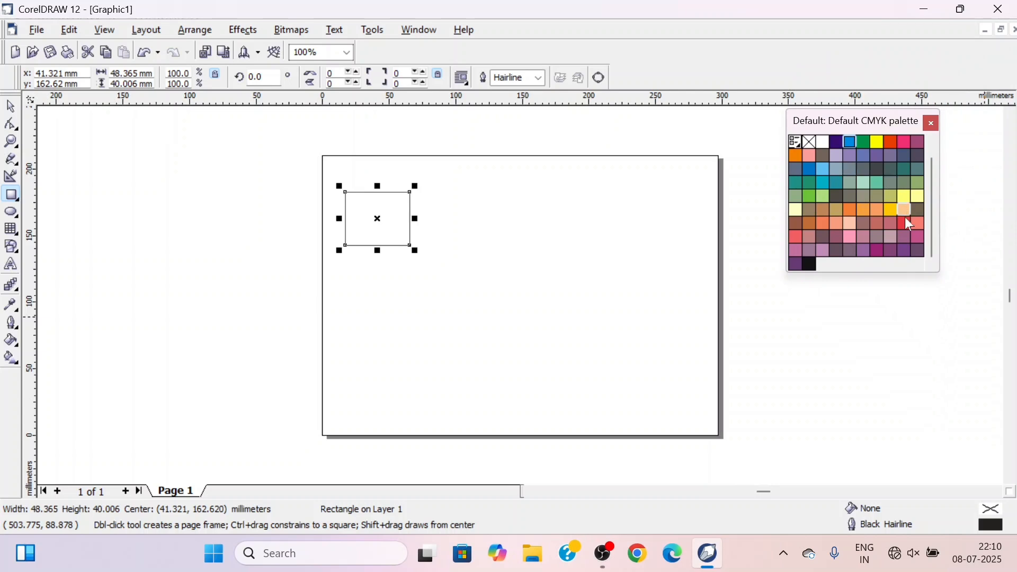
{"action": "scroll", "coordinate": [935, 220], "scroll_direction": "up", "scroll_amount": 1}
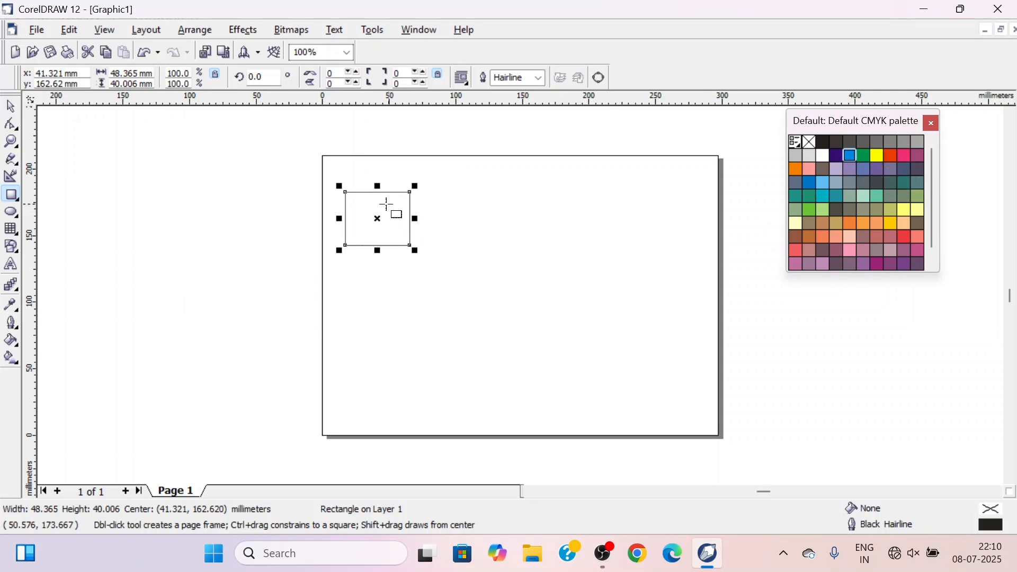
Try yellow and green fills on the rectangle, clearing the fill in between, and finish with a yellow fill
{"action": "left_click", "coordinate": [878, 155]}
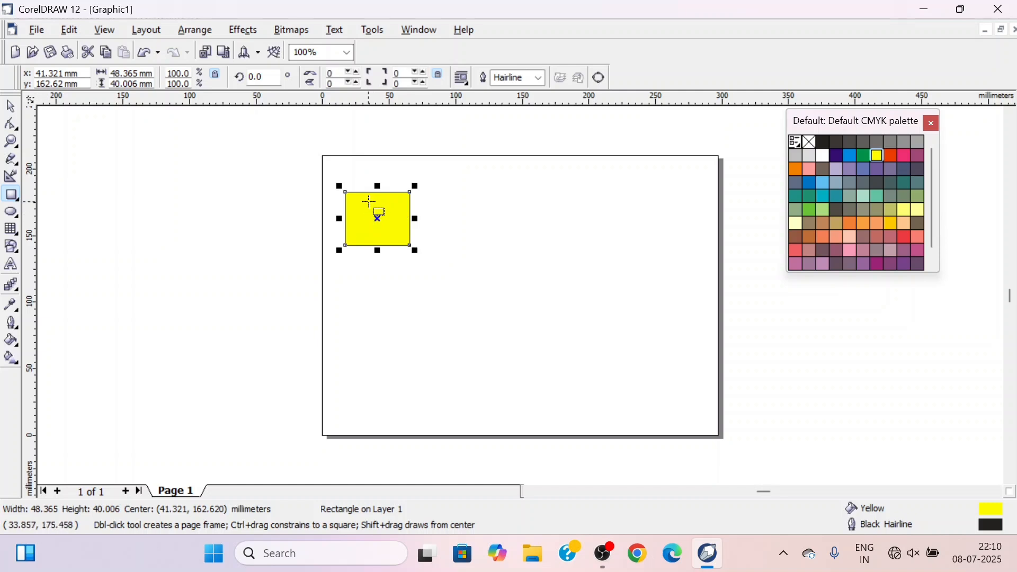
{"action": "left_click", "coordinate": [812, 143]}
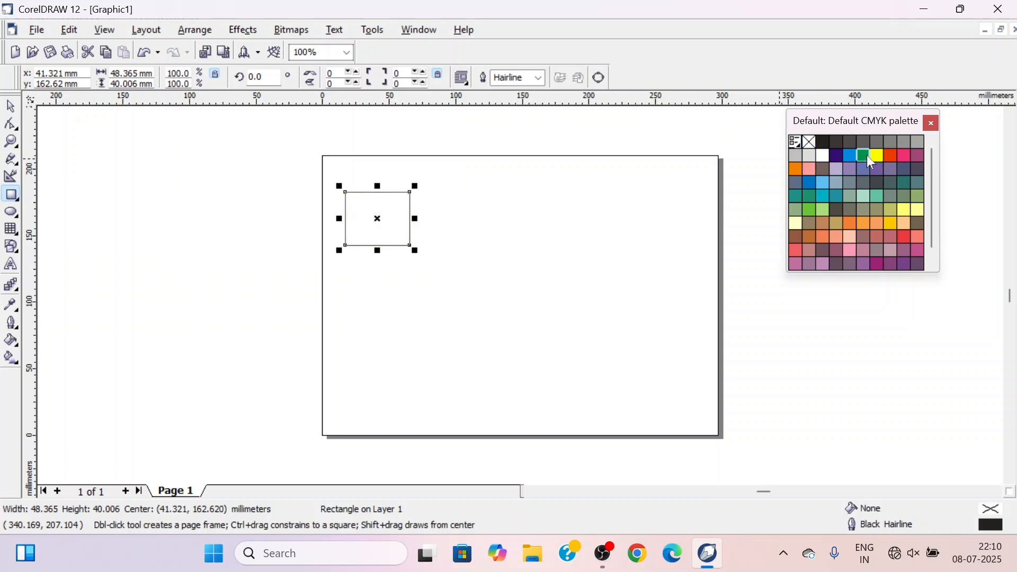
{"action": "left_click", "coordinate": [863, 157]}
{"action": "left_click", "coordinate": [813, 143]}
{"action": "left_click", "coordinate": [864, 157]}
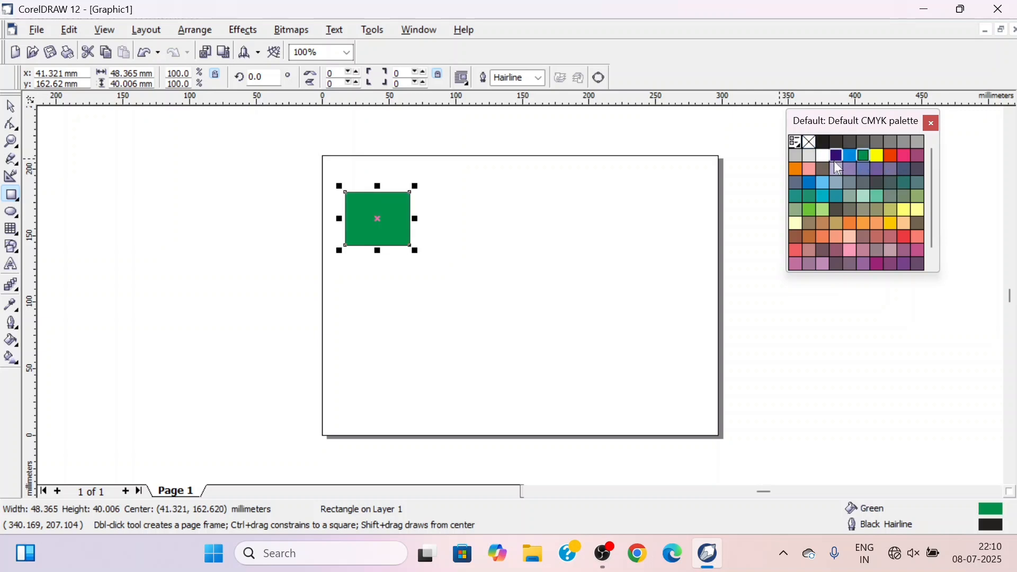
{"action": "left_click", "coordinate": [878, 156]}
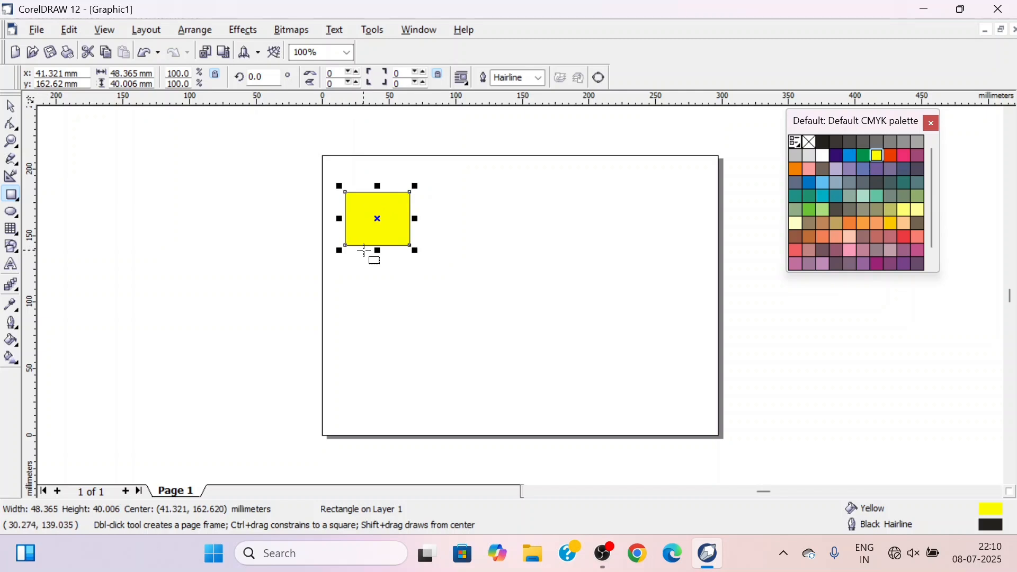
Give the yellow rectangle a blue outline 2.822 mm thick
{"action": "right_click", "coordinate": [838, 156]}
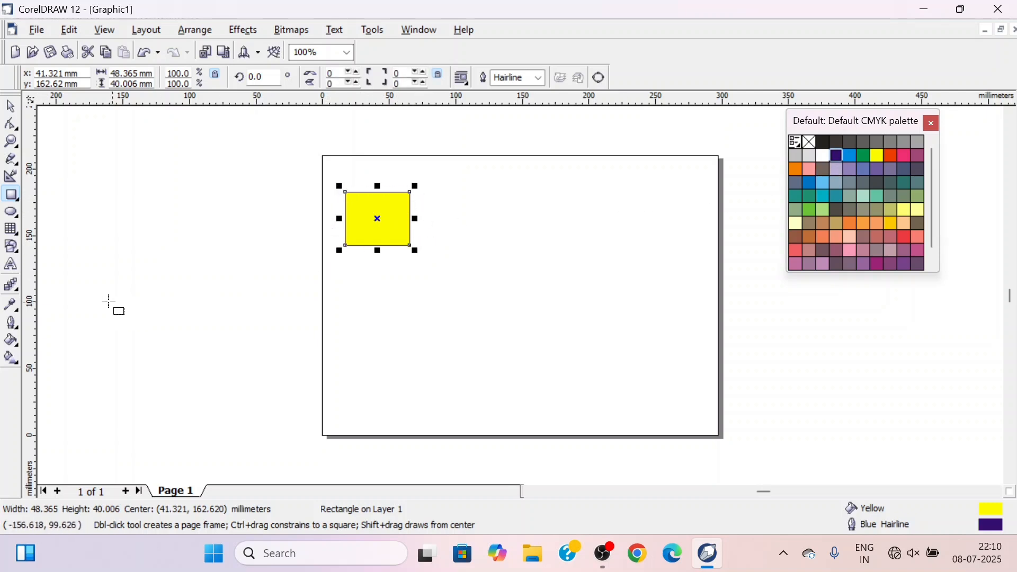
{"action": "left_click", "coordinate": [16, 328]}
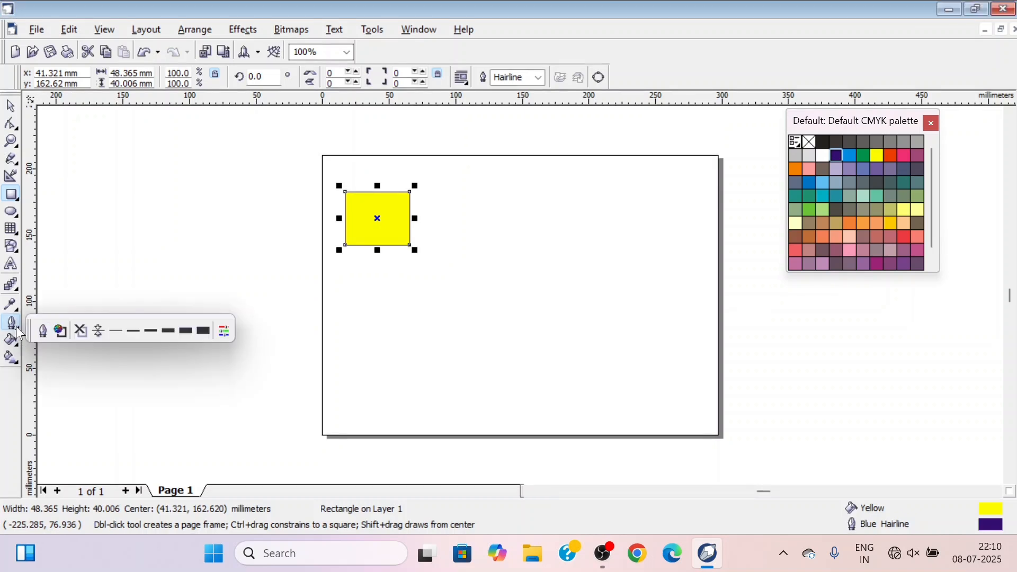
{"action": "left_click", "coordinate": [169, 332]}
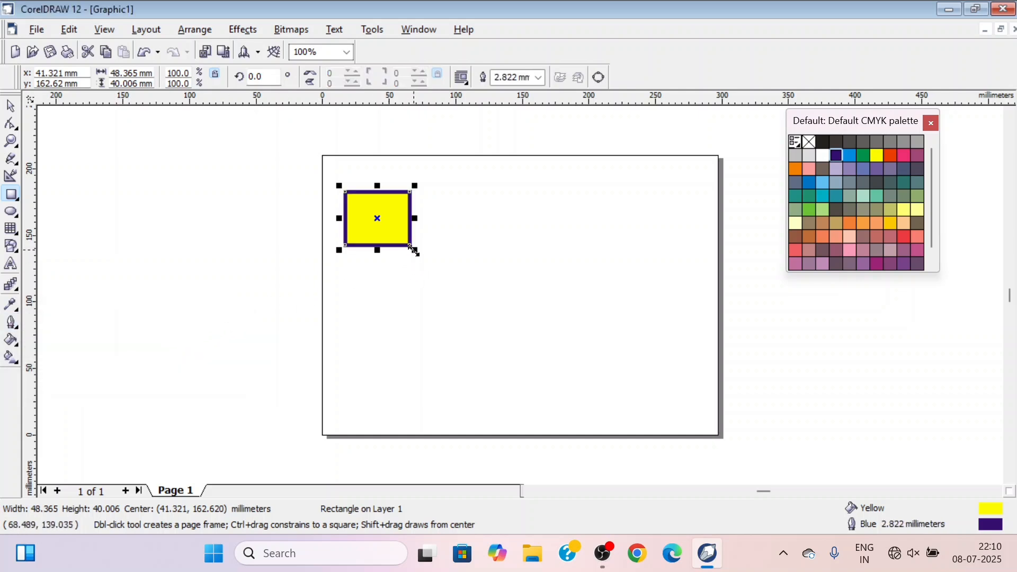
Enlarge the rectangle from its lower right corner to about 123 by 102 mm, and recolour its outline red before removing it
{"action": "left_click_drag", "start_coordinate": [415, 250], "coordinate": [539, 330]}
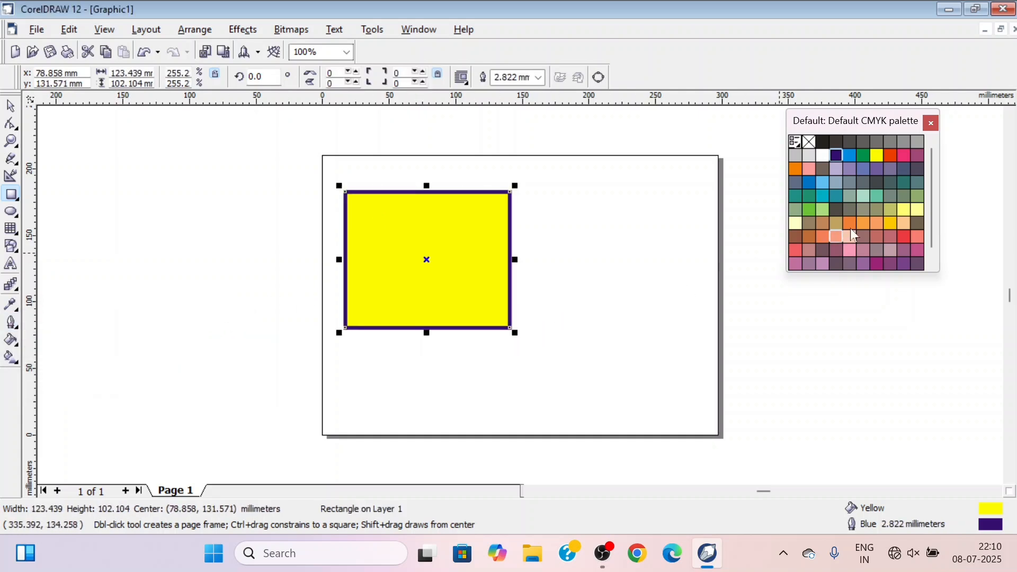
{"action": "right_click", "coordinate": [892, 156]}
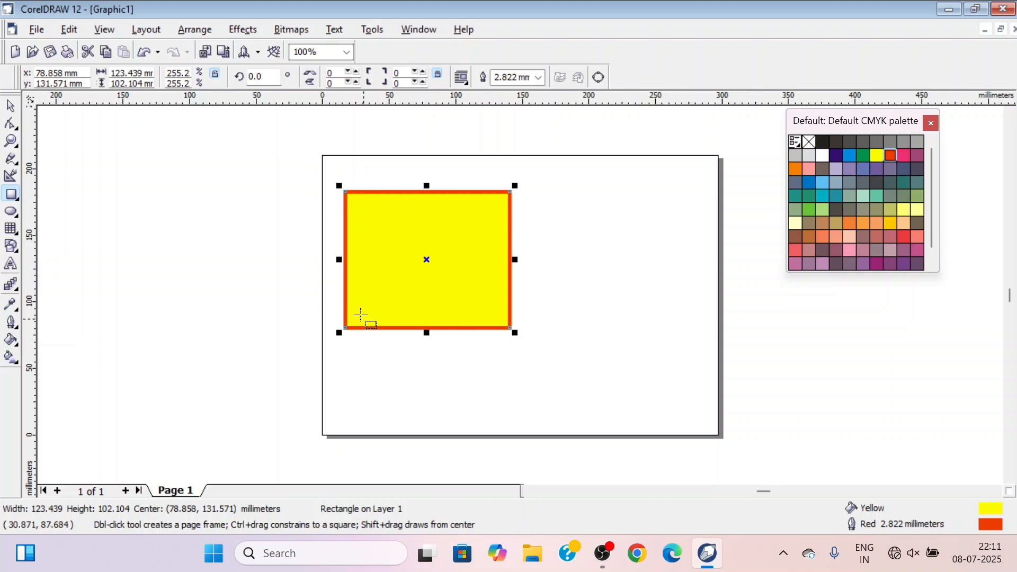
{"action": "right_click", "coordinate": [808, 142]}
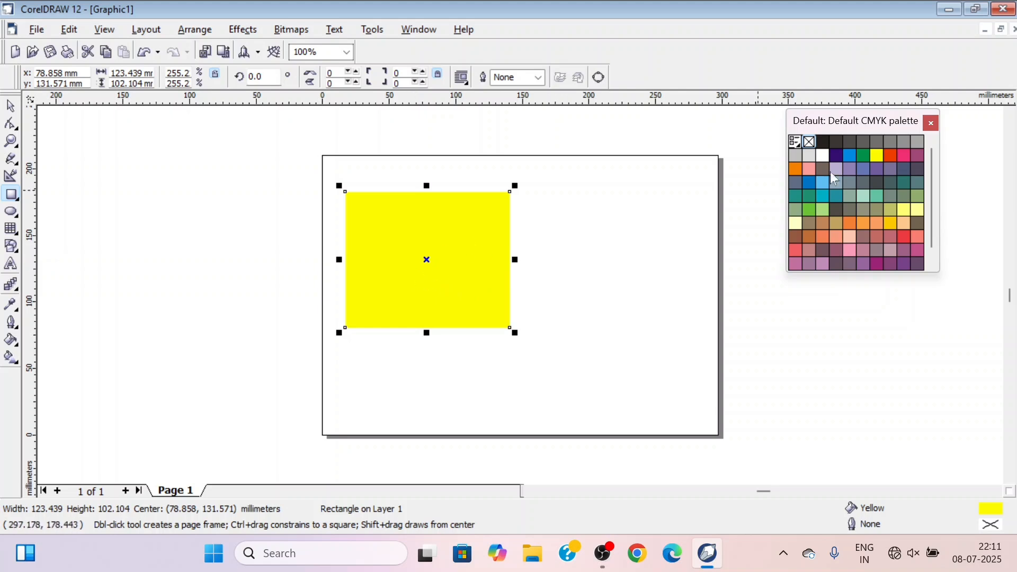
Dock the floating colour palette again and delete the yellow rectangle
{"action": "left_click_drag", "start_coordinate": [864, 127], "coordinate": [1008, 118]}
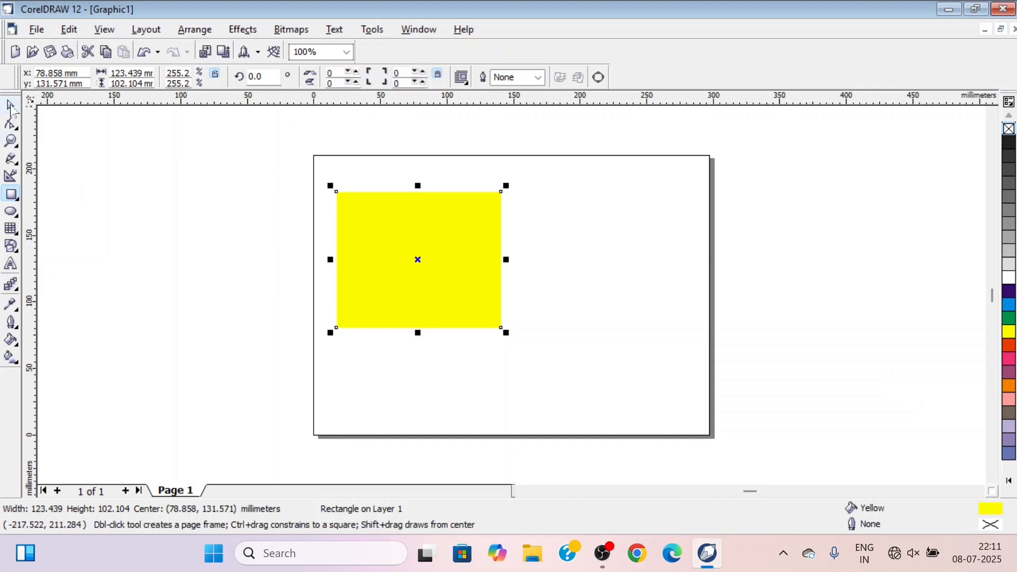
{"action": "left_click", "coordinate": [11, 106]}
{"action": "left_click", "coordinate": [420, 260]}
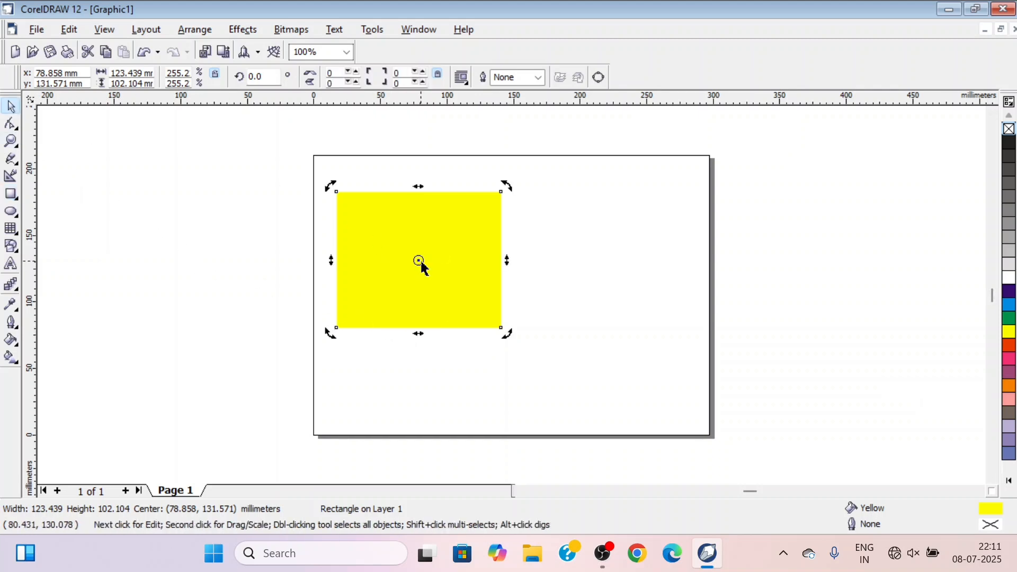
{"action": "key", "text": "Delete"}
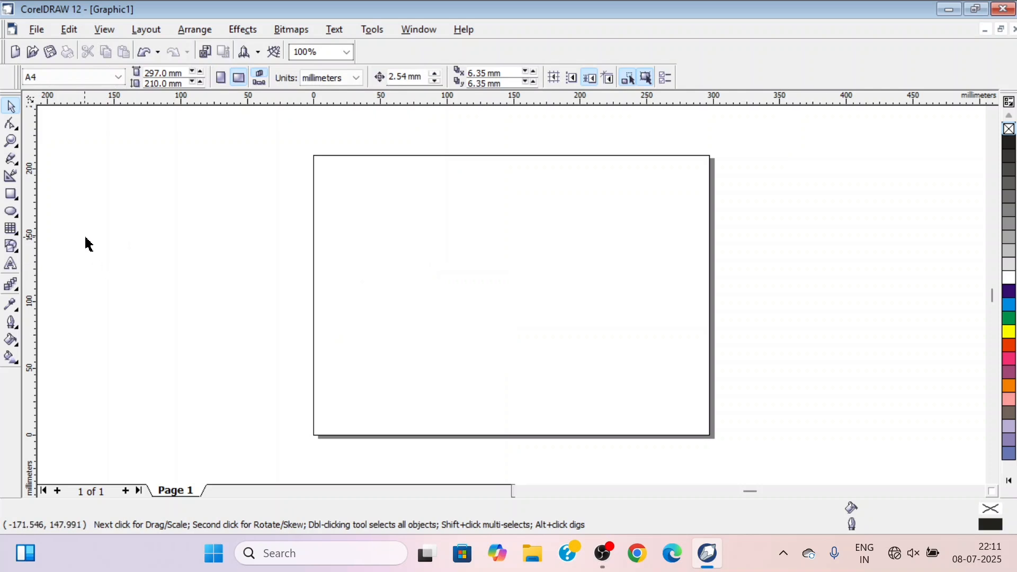
Draw an ellipse about 56 by 59 mm in the page's upper left area and switch to the Pick tool
{"action": "left_click", "coordinate": [11, 212]}
{"action": "left_click_drag", "start_coordinate": [382, 184], "coordinate": [457, 263]}
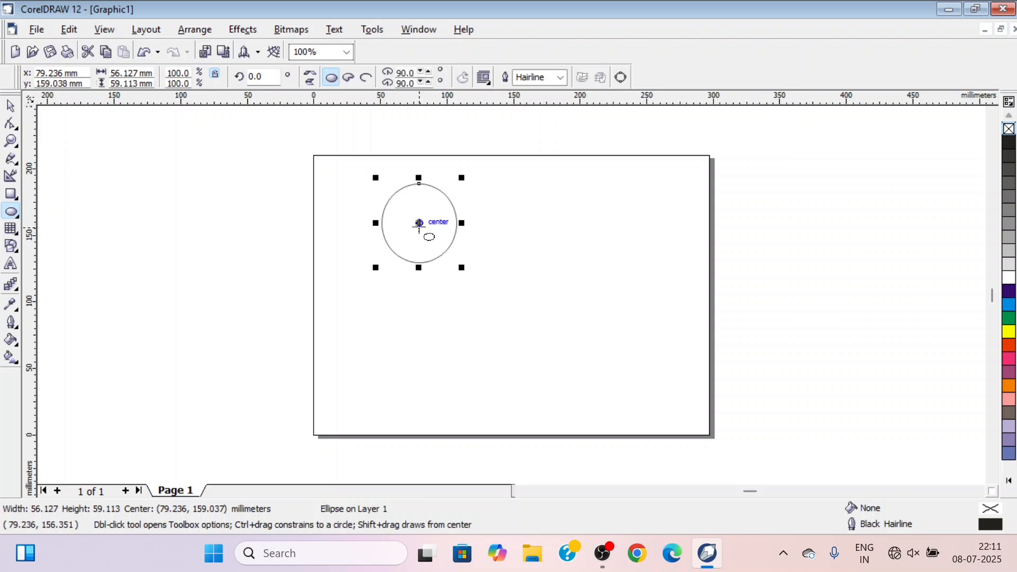
{"action": "key", "text": "space"}
Duplicate the ellipse, place the copy centred at about 117, 152 mm, and delete the copy
{"action": "key", "text": "ctrl+d"}
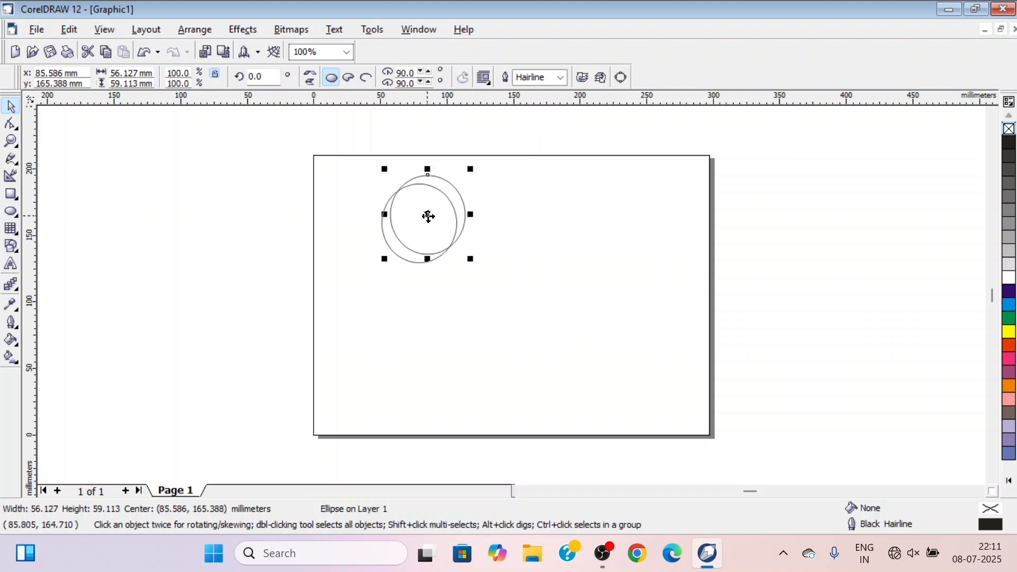
{"action": "left_click_drag", "start_coordinate": [428, 216], "coordinate": [471, 233]}
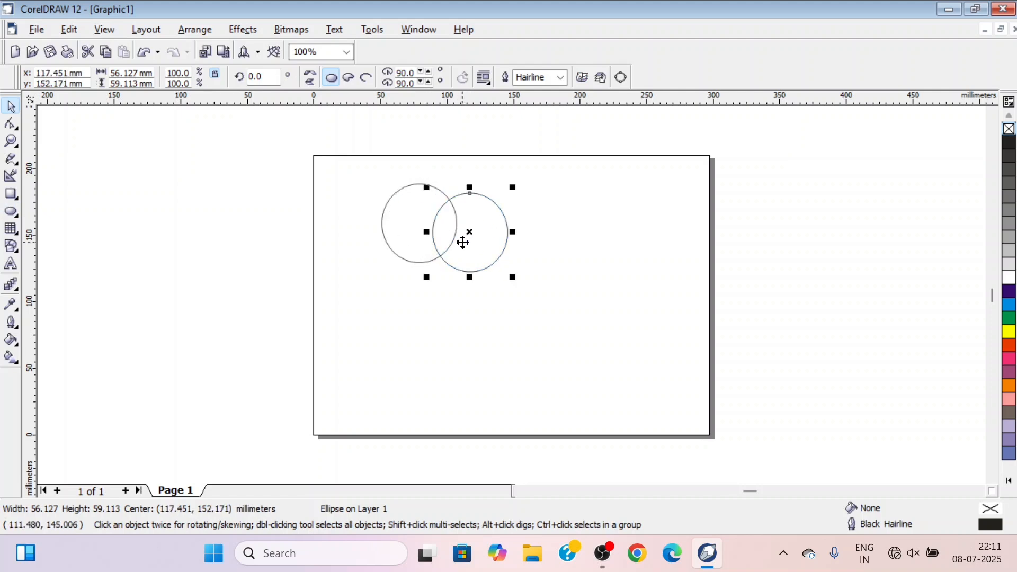
{"action": "key", "text": "Delete"}
Make a horizontally offset copy of the ellipse centred at about 107, 159 mm, and delete that copy
{"action": "left_click", "coordinate": [418, 261]}
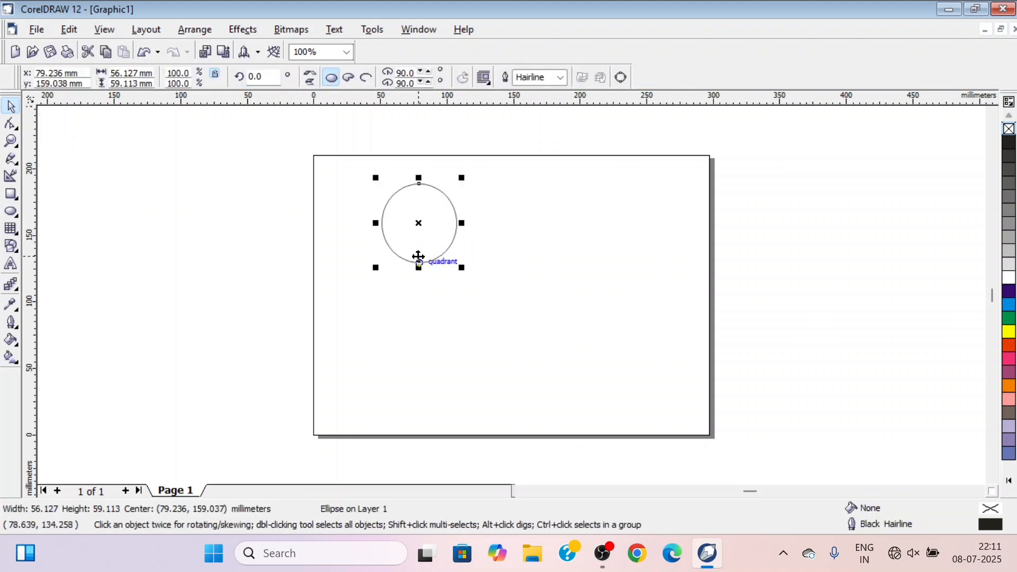
{"action": "left_click", "coordinate": [420, 224]}
{"action": "left_click_drag", "start_coordinate": [422, 223], "coordinate": [454, 222]}
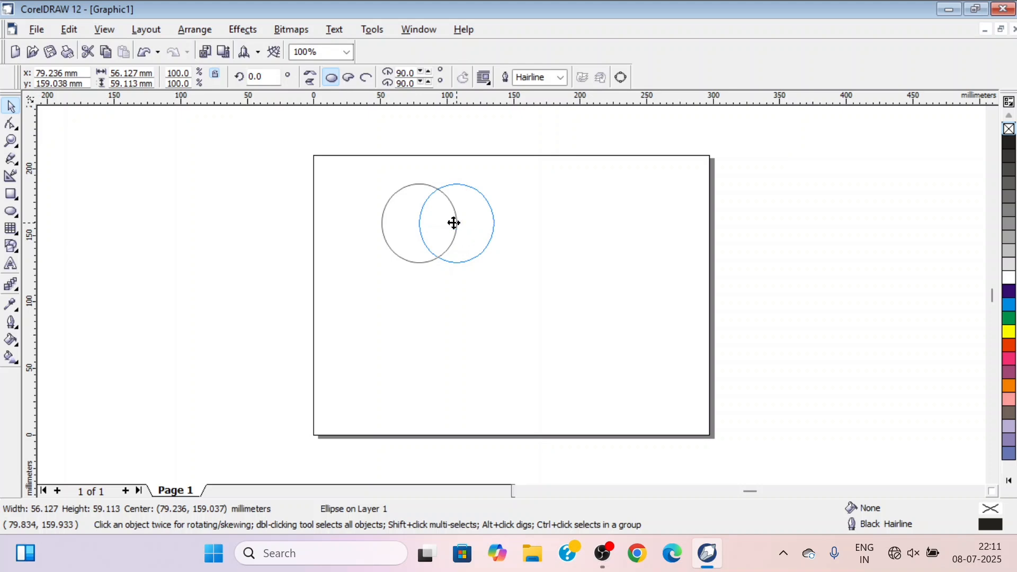
{"action": "left_click", "coordinate": [569, 255]}
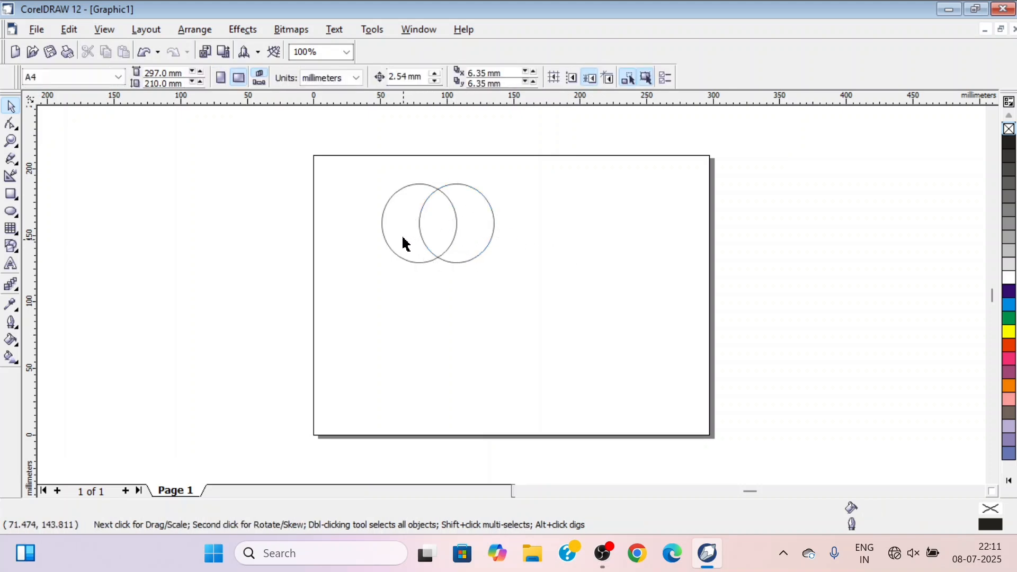
{"action": "left_click", "coordinate": [474, 257]}
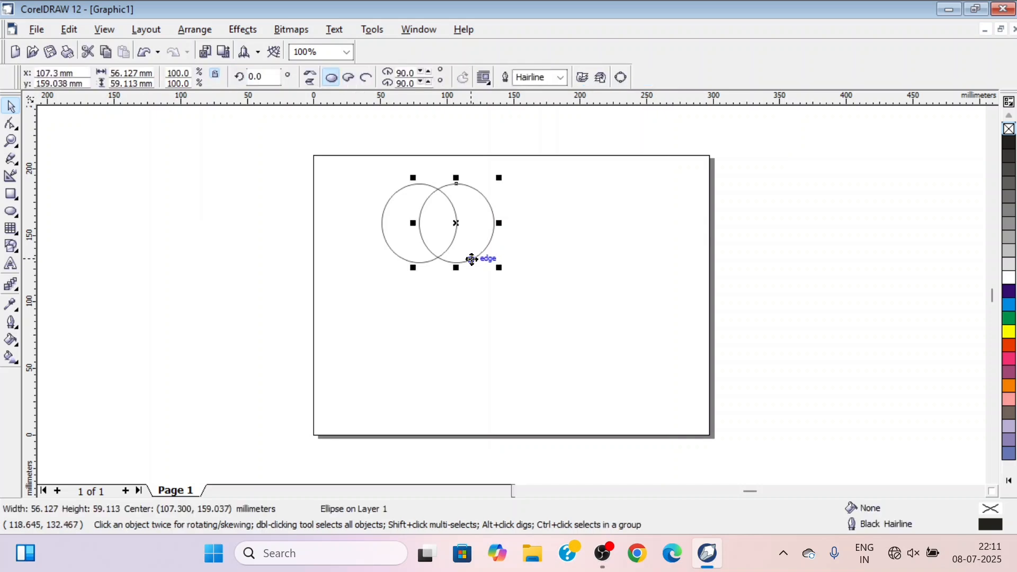
{"action": "key", "text": "Delete"}
Convert the remaining ellipse to curves and reselect it
{"action": "left_click", "coordinate": [414, 233]}
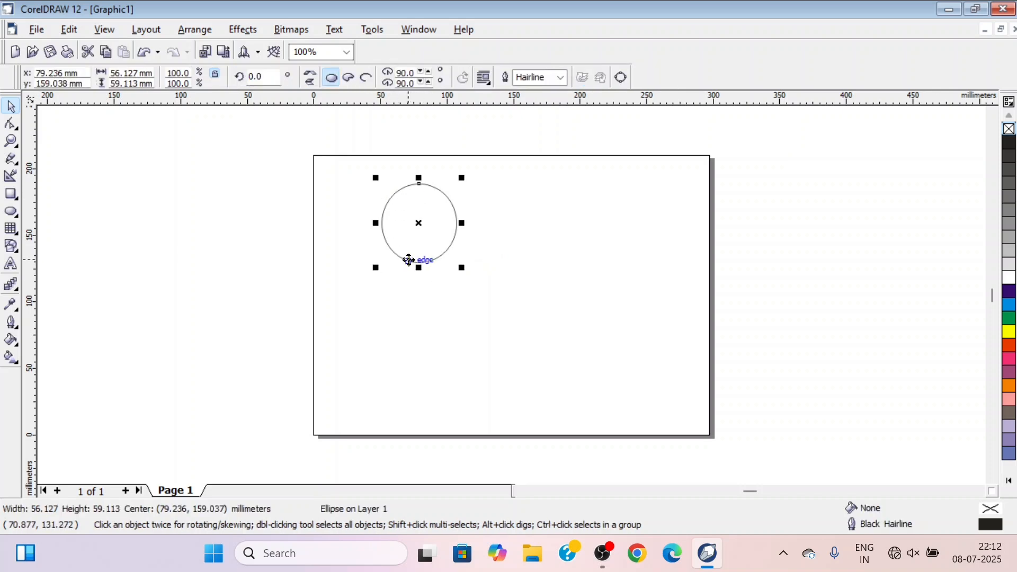
{"action": "left_click", "coordinate": [621, 78]}
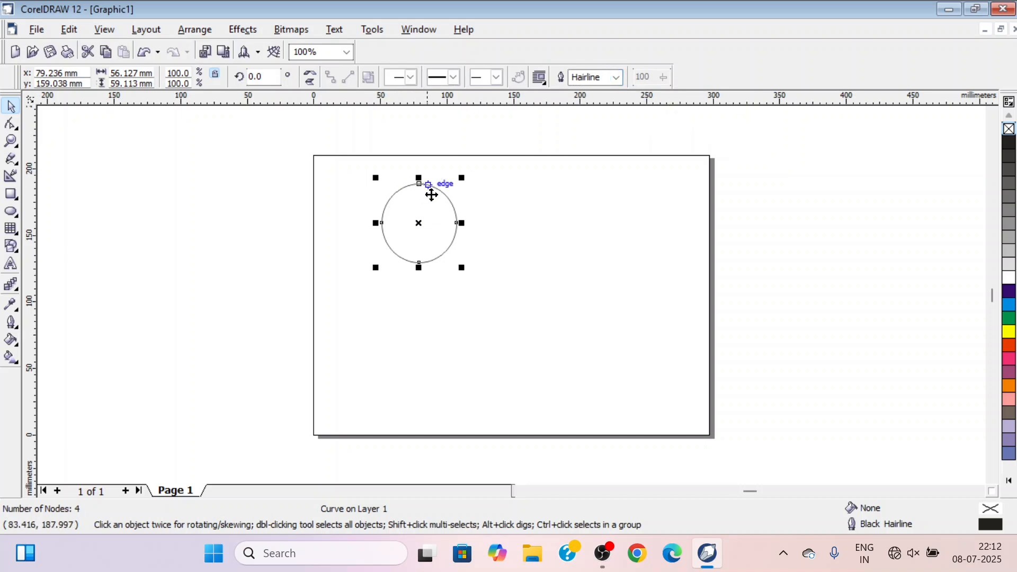
{"action": "left_click", "coordinate": [360, 301]}
{"action": "left_click", "coordinate": [416, 225]}
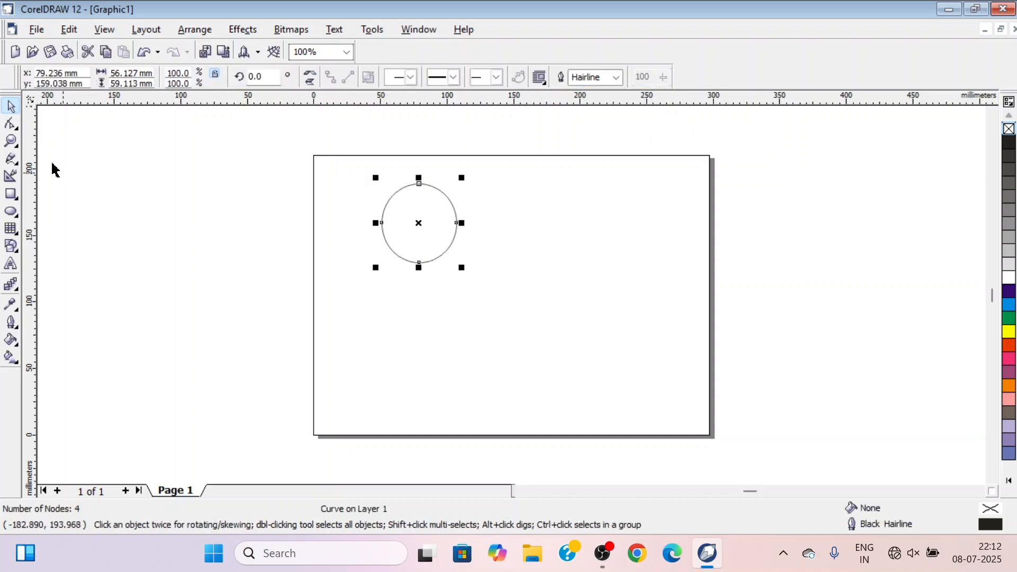
Use the Shape tool to pull the curve's four nodes to about (80, 51), (219, 154), (-65, 139) and (74, 84) mm
{"action": "left_click", "coordinate": [10, 125]}
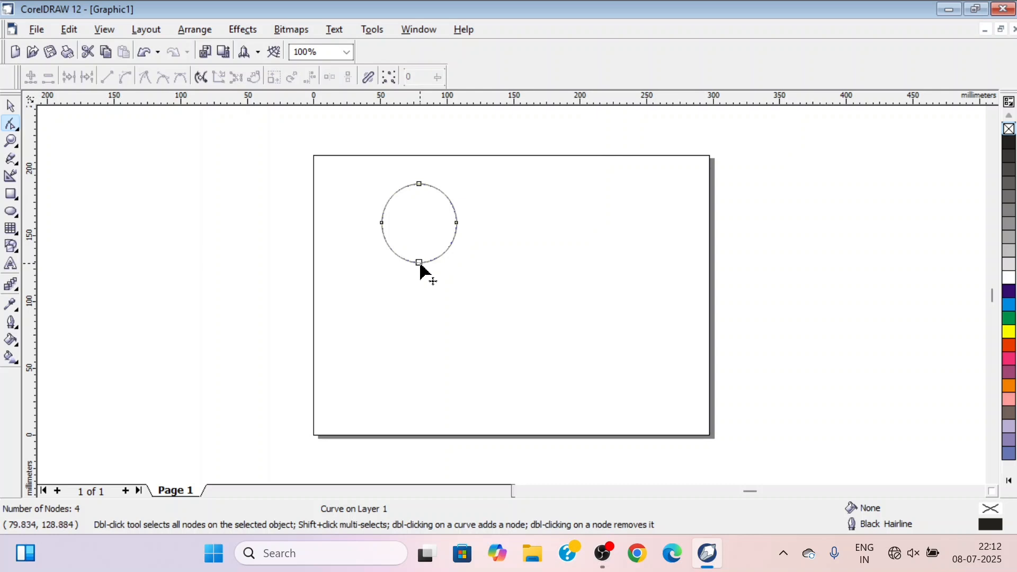
{"action": "left_click_drag", "start_coordinate": [419, 263], "coordinate": [420, 368]}
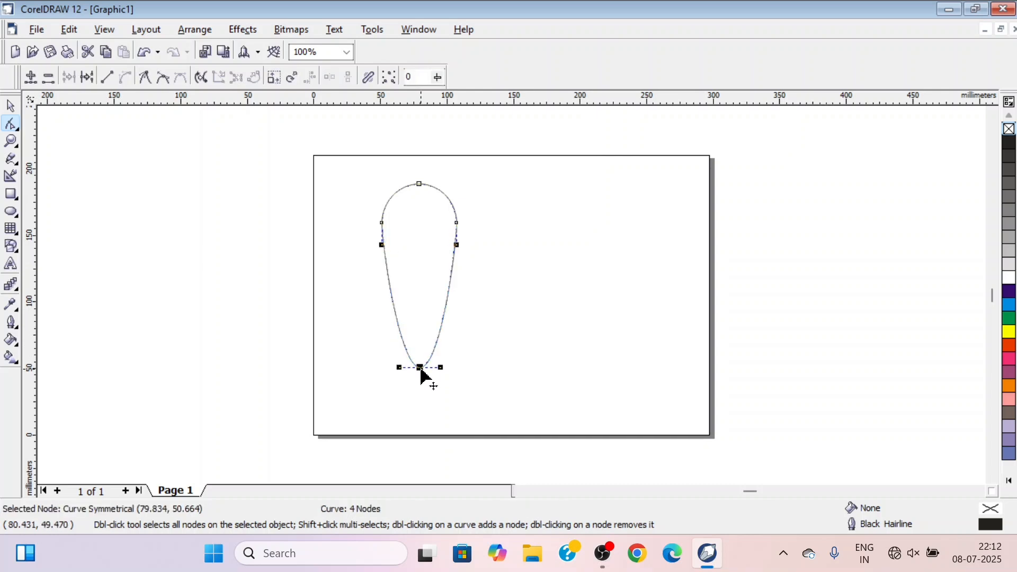
{"action": "left_click_drag", "start_coordinate": [458, 224], "coordinate": [611, 231]}
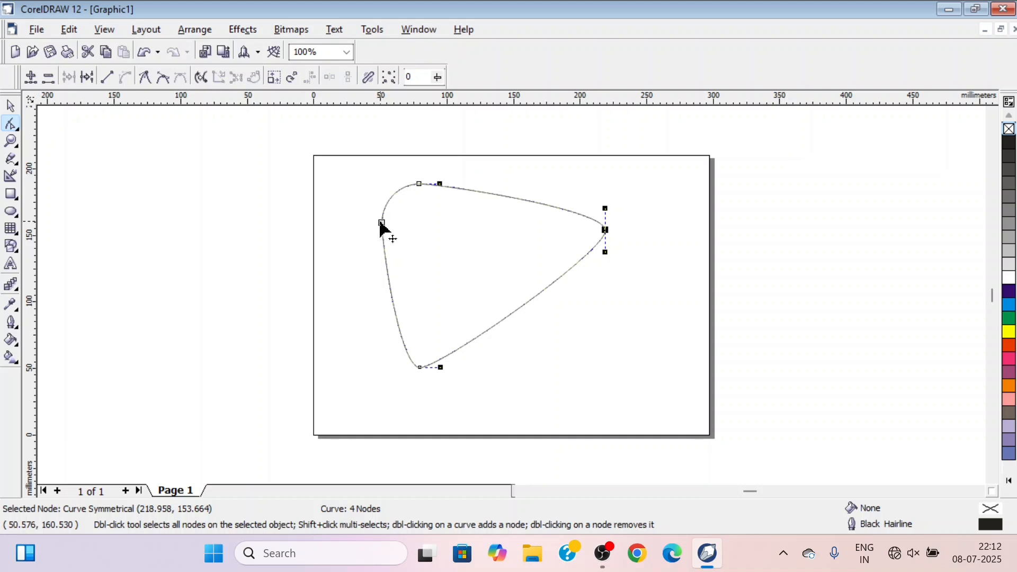
{"action": "left_click_drag", "start_coordinate": [380, 223], "coordinate": [226, 250]}
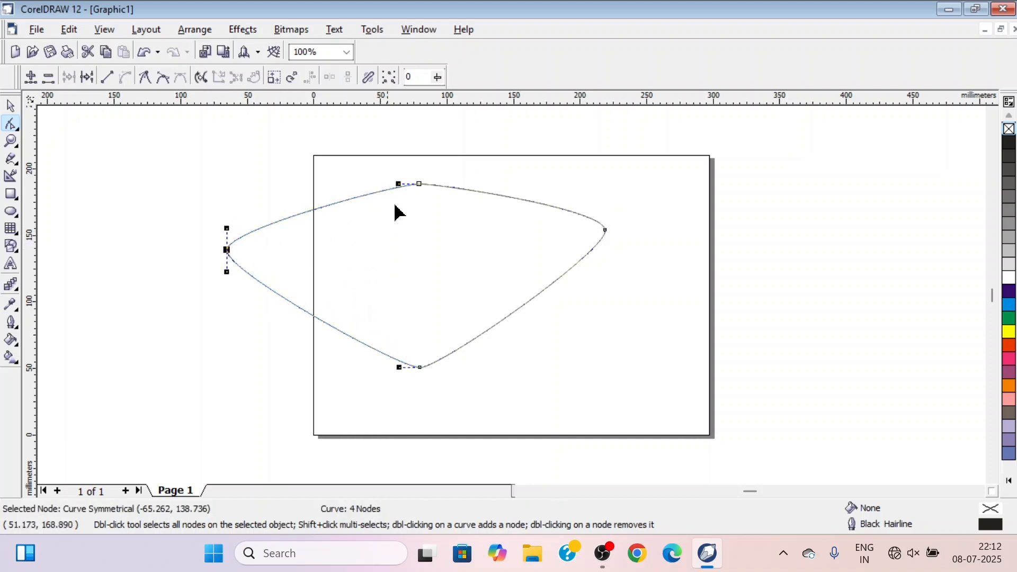
{"action": "left_click_drag", "start_coordinate": [419, 185], "coordinate": [413, 324]}
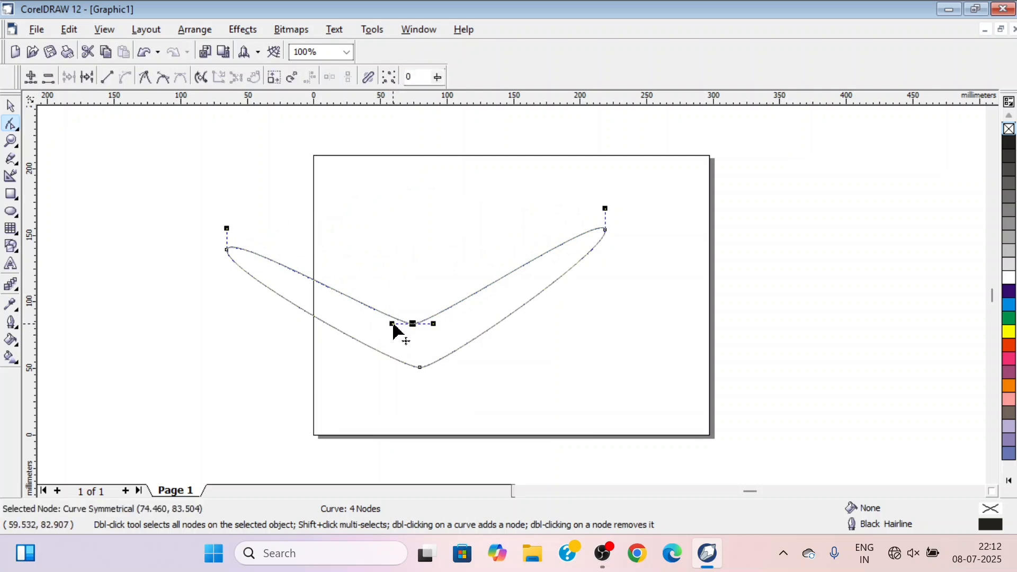
Bend the curve into a two-leaf shape by stretching the handles of its two middle nodes upward
{"action": "left_click_drag", "start_coordinate": [391, 323], "coordinate": [387, 210]}
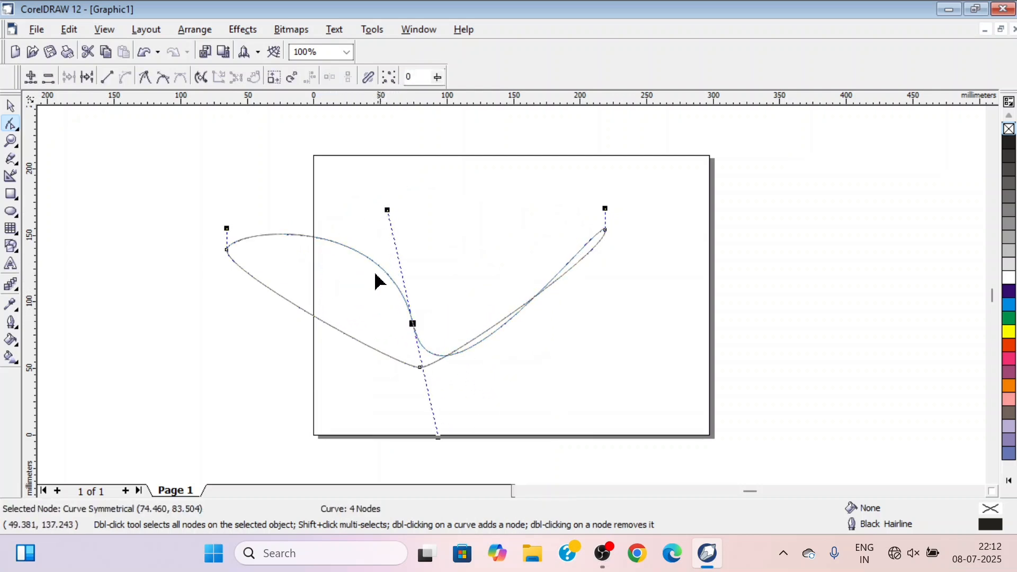
{"action": "left_click", "coordinate": [420, 368]}
{"action": "left_click_drag", "start_coordinate": [441, 368], "coordinate": [469, 175]}
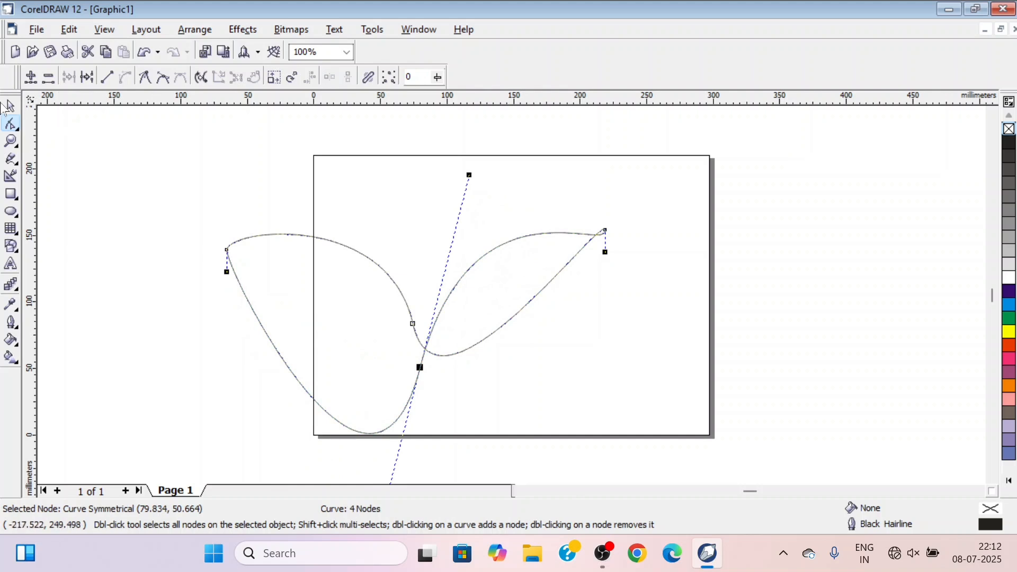
Scale the two-leaf curve down proportionally to about 92 by 50 mm and deselect it
{"action": "left_click", "coordinate": [11, 107]}
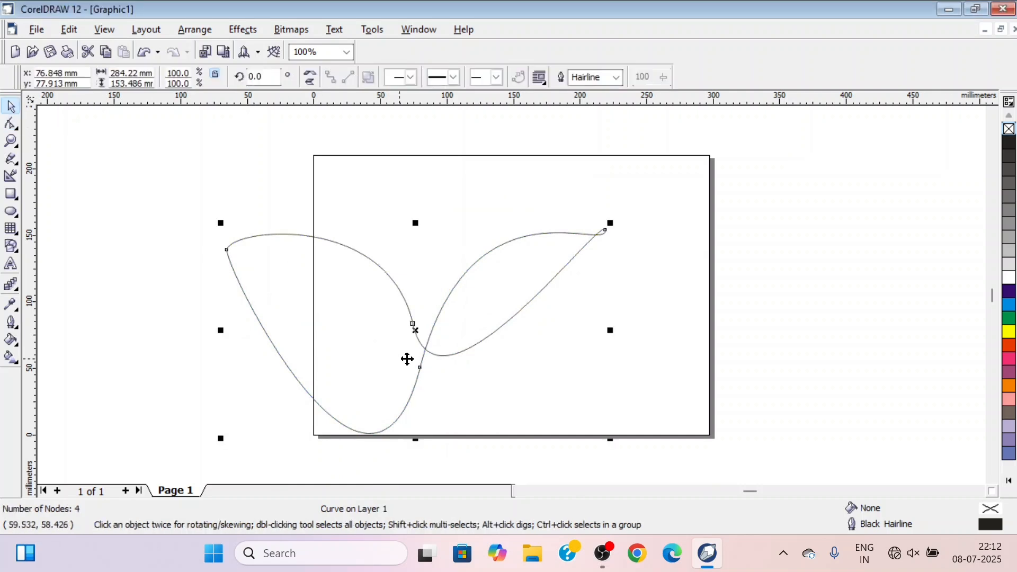
{"action": "left_click_drag", "start_coordinate": [608, 438], "coordinate": [347, 294]}
{"action": "left_click", "coordinate": [464, 328]}
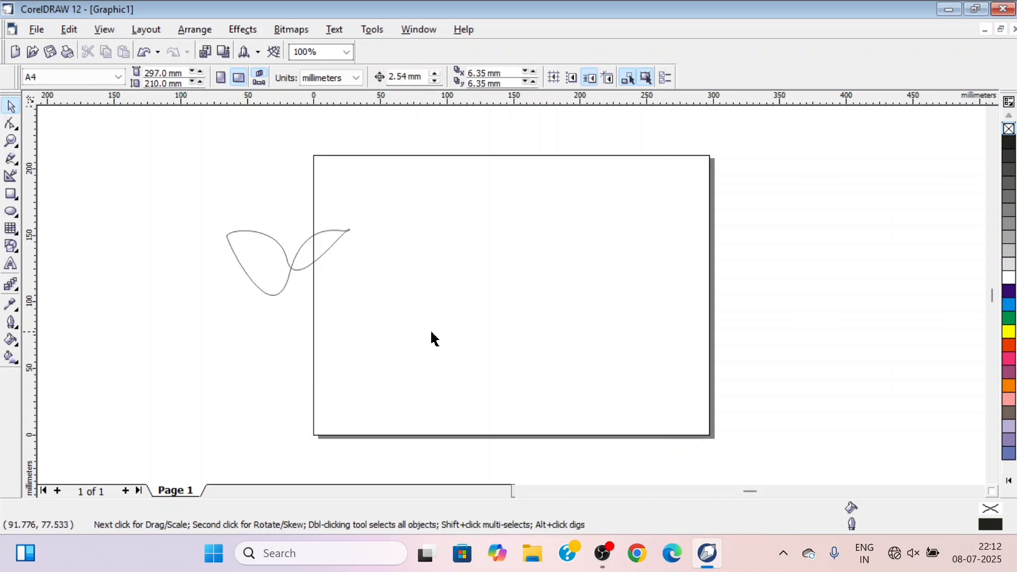
Fill the two-leaf curve with green, and delete it from the drawing
{"action": "left_click", "coordinate": [291, 268]}
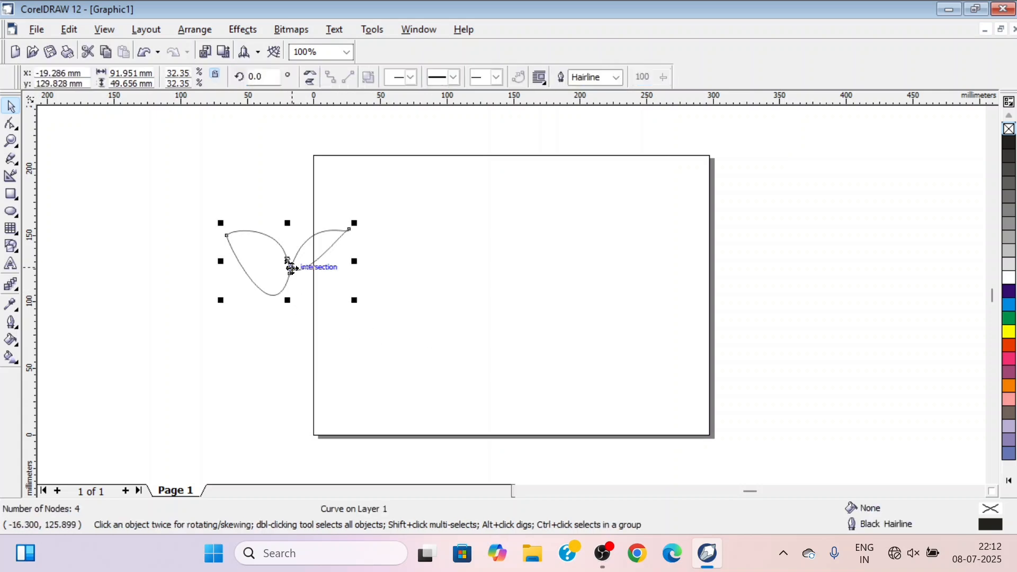
{"action": "left_click", "coordinate": [1008, 320]}
{"action": "left_click", "coordinate": [243, 359]}
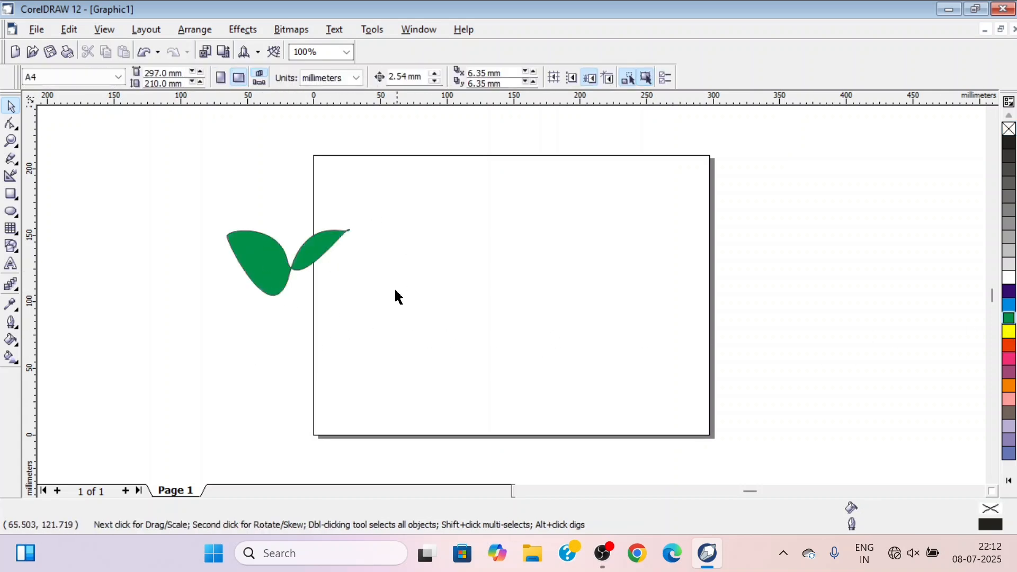
{"action": "left_click", "coordinate": [291, 275]}
{"action": "key", "text": "Delete"}
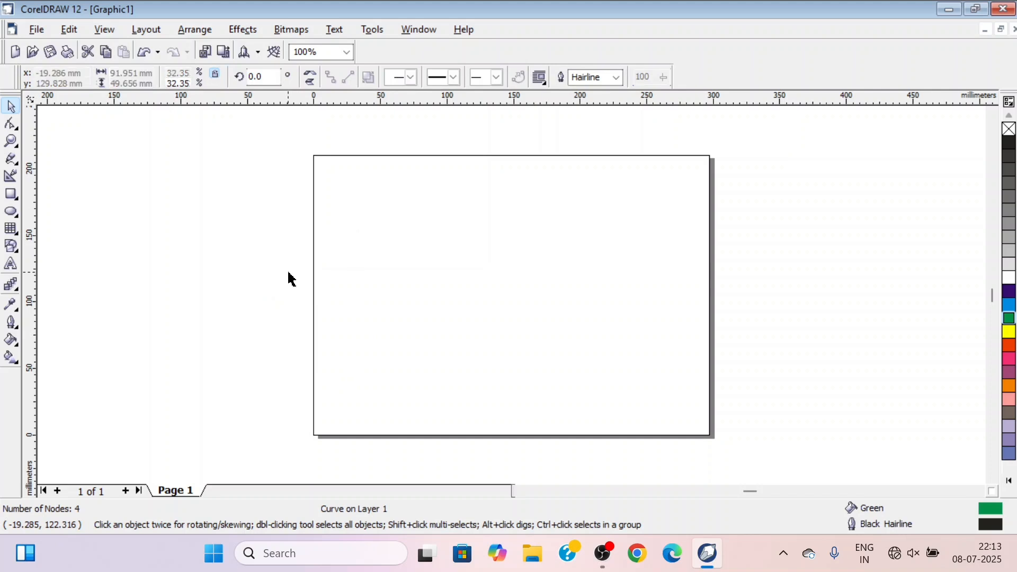
Draw an ellipse about 47 by 45 mm in the page's upper left area and place an overlapping copy centred at about 117, 157 mm
{"action": "left_click", "coordinate": [11, 212]}
{"action": "left_click_drag", "start_coordinate": [356, 193], "coordinate": [417, 253]}
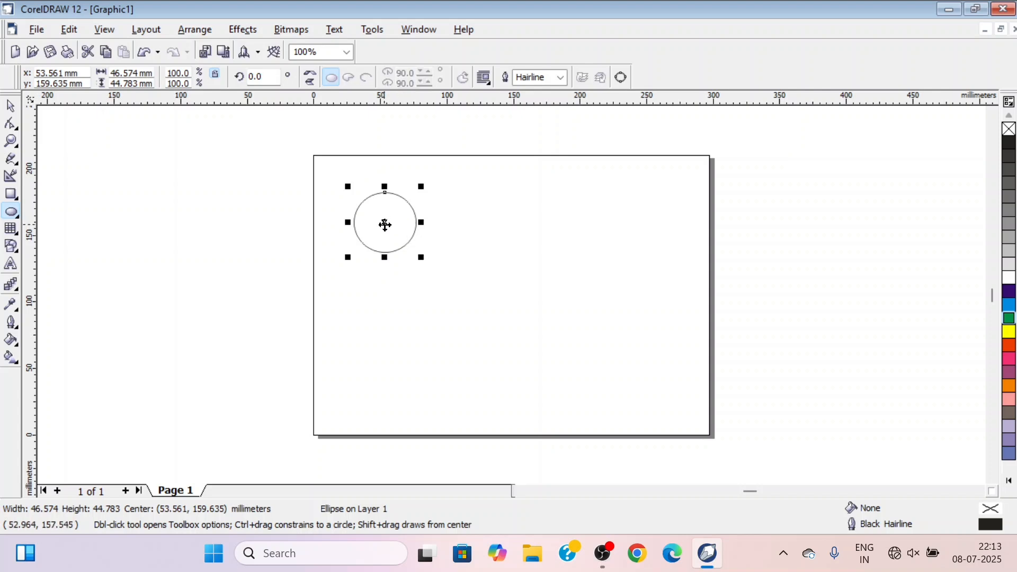
{"action": "left_click_drag", "start_coordinate": [385, 222], "coordinate": [468, 225]}
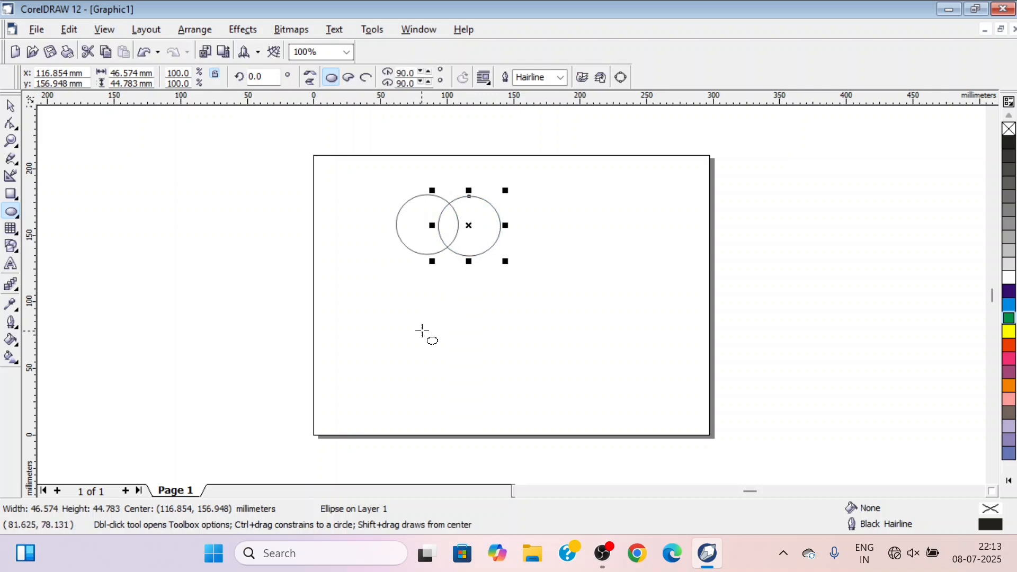
{"action": "left_click", "coordinate": [11, 106]}
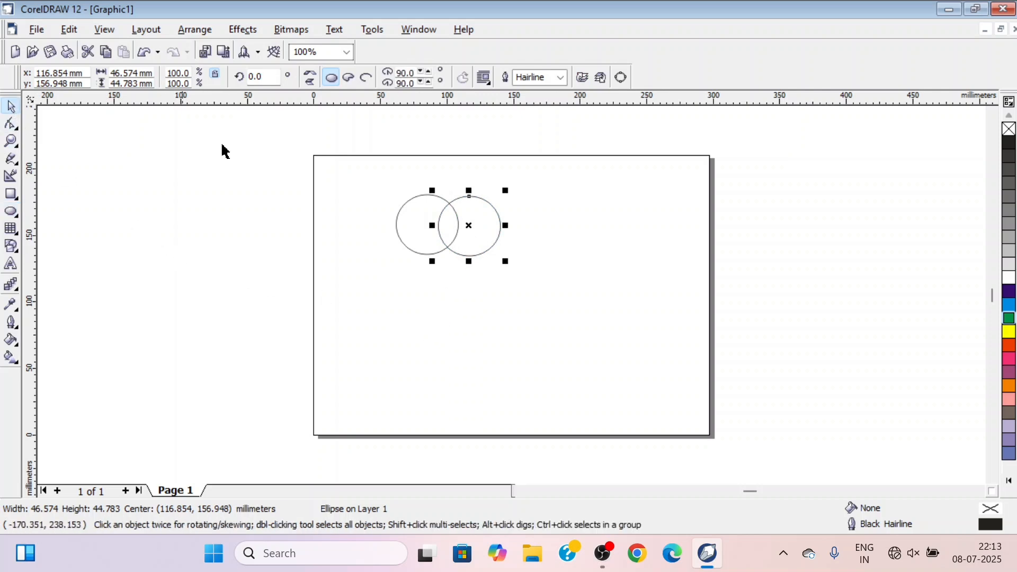
Fill the right ellipse with Yellow and the left ellipse with Blue
{"action": "left_click_drag", "start_coordinate": [380, 178], "coordinate": [544, 278]}
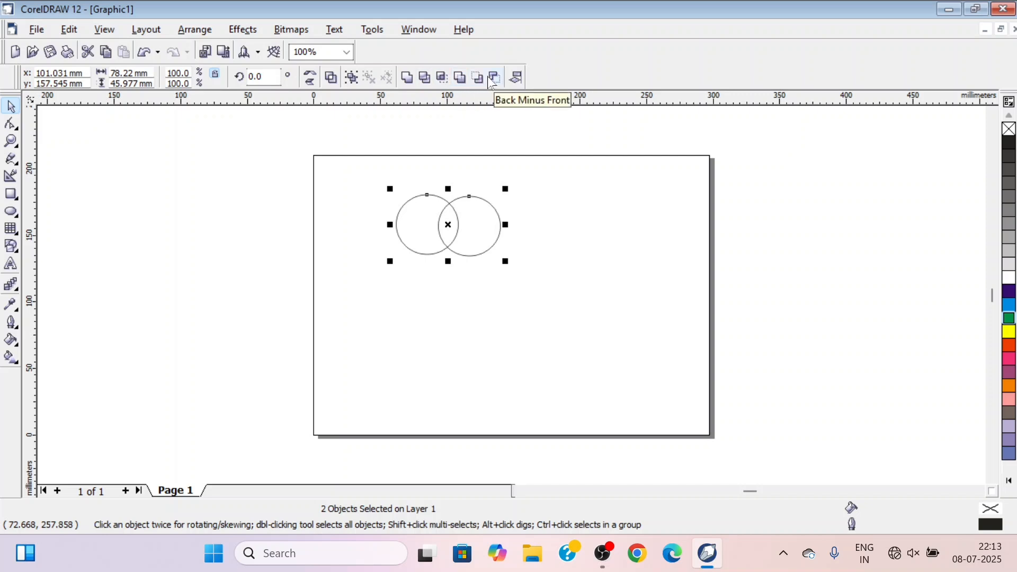
{"action": "left_click", "coordinate": [482, 226]}
{"action": "left_click", "coordinate": [526, 281]}
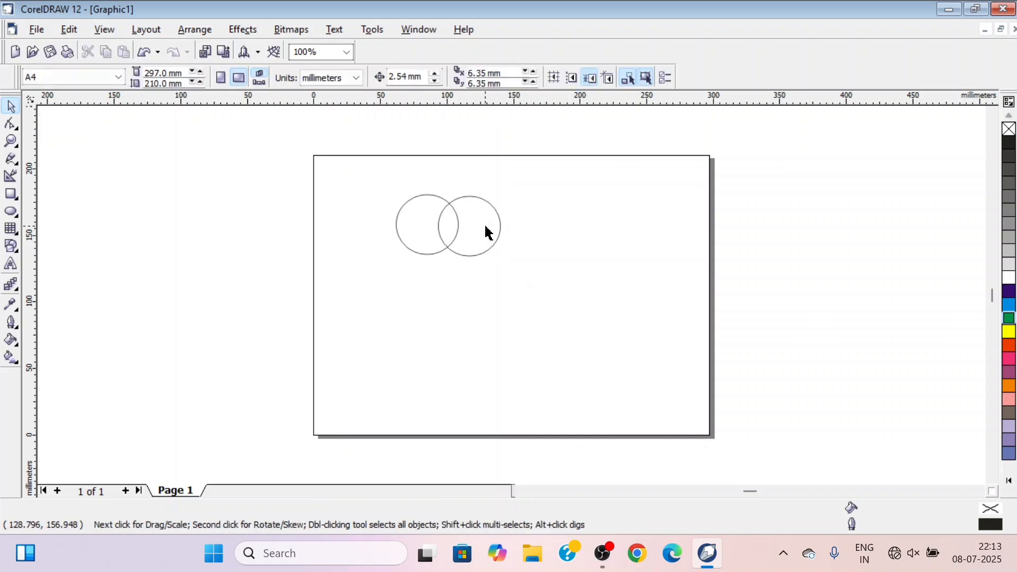
{"action": "left_click", "coordinate": [485, 226]}
{"action": "left_click", "coordinate": [1009, 332]}
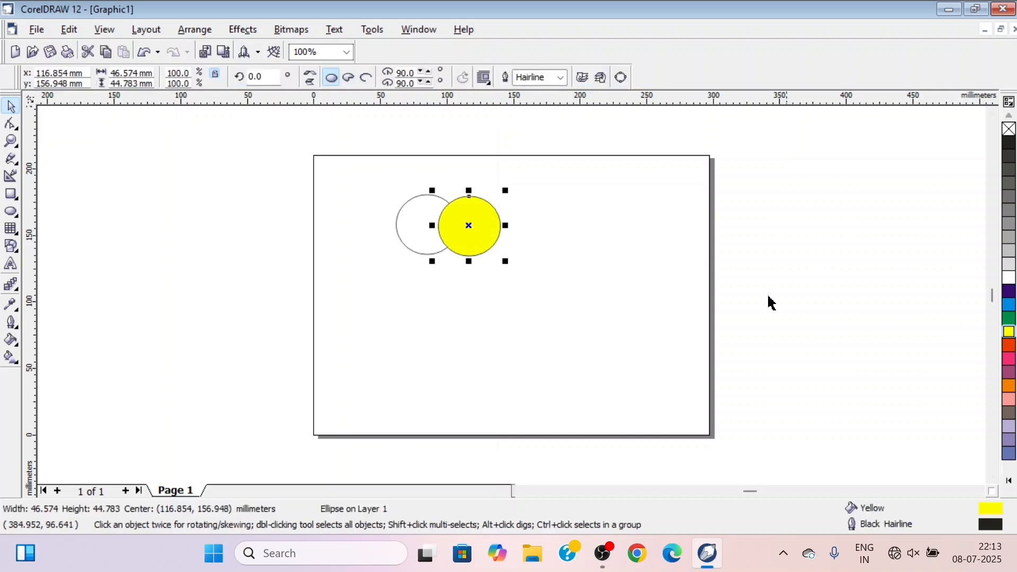
{"action": "left_click", "coordinate": [416, 227]}
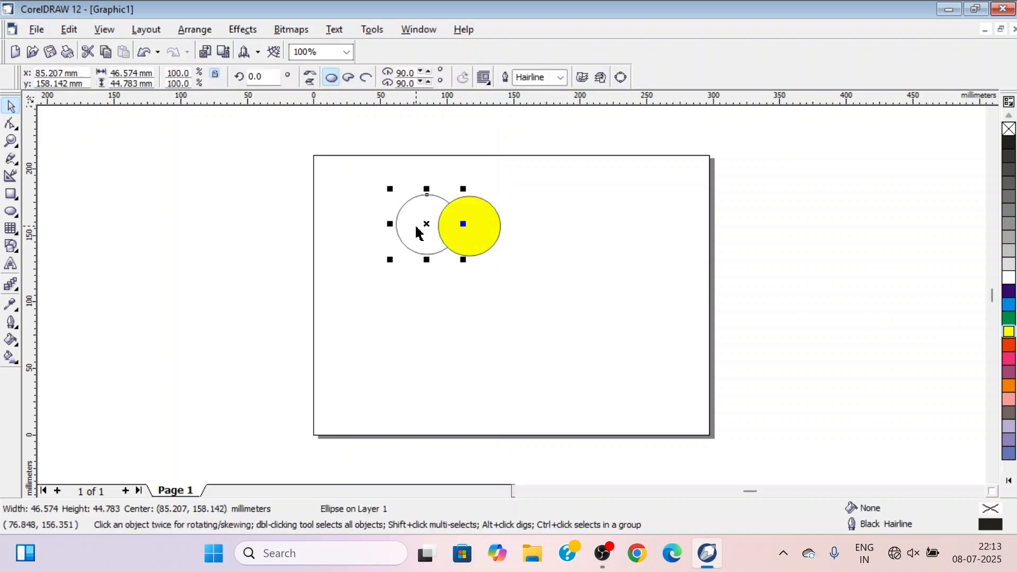
{"action": "left_click", "coordinate": [1010, 291]}
{"action": "left_click", "coordinate": [563, 298]}
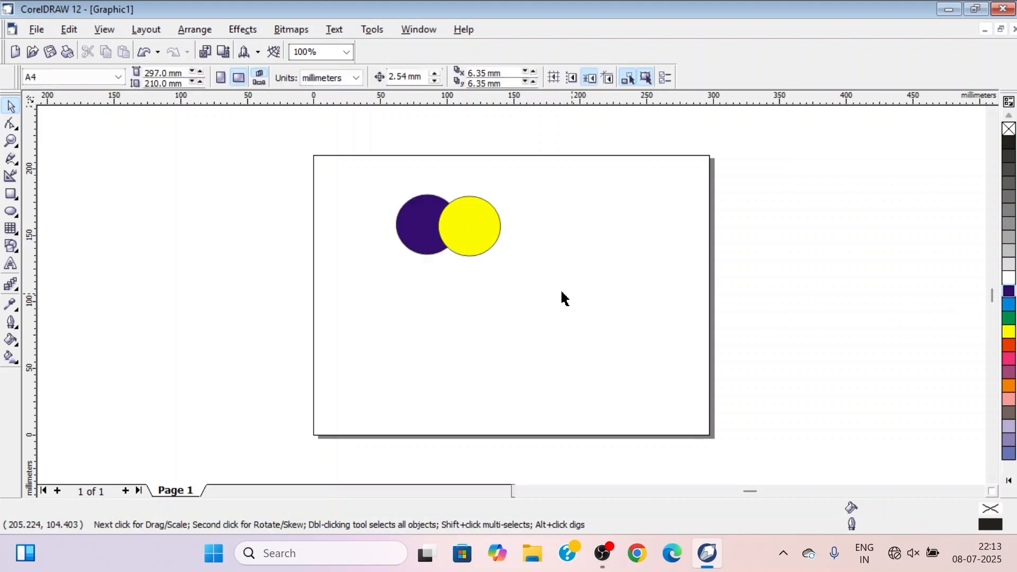
Apply Back Minus Front to the two overlapping ellipses, and undo it
{"action": "left_click_drag", "start_coordinate": [379, 186], "coordinate": [534, 278]}
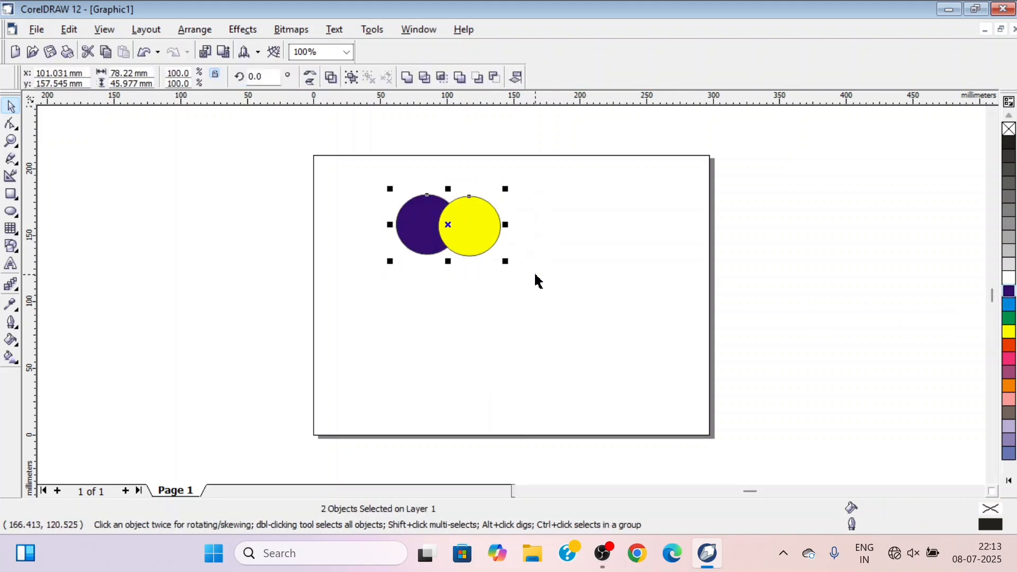
{"action": "left_click", "coordinate": [495, 79]}
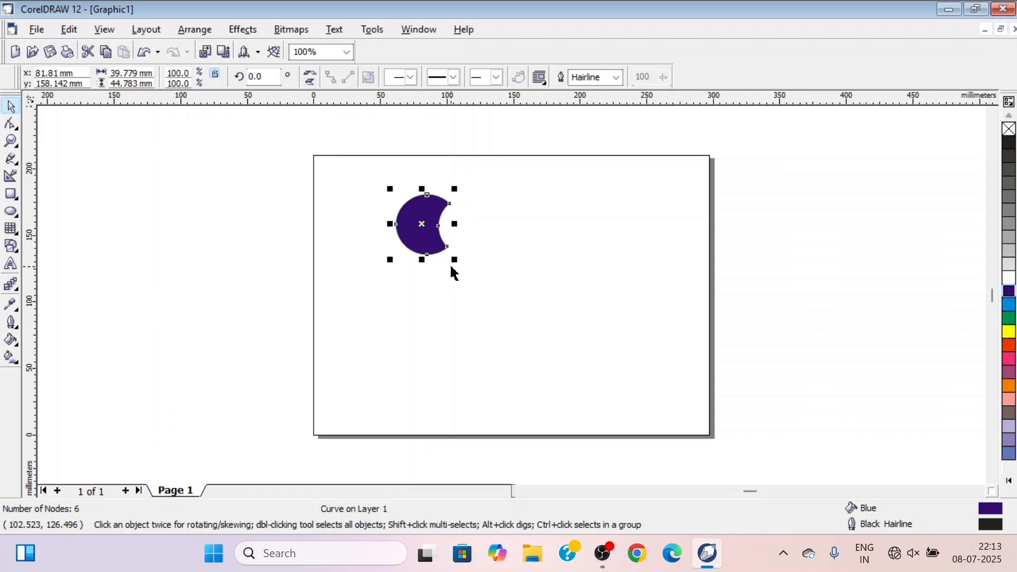
{"action": "key", "text": "ctrl+z"}
{"action": "left_click", "coordinate": [428, 266]}
Apply Front Minus Back to the two overlapping ellipses, and undo it
{"action": "left_click_drag", "start_coordinate": [371, 186], "coordinate": [533, 274]}
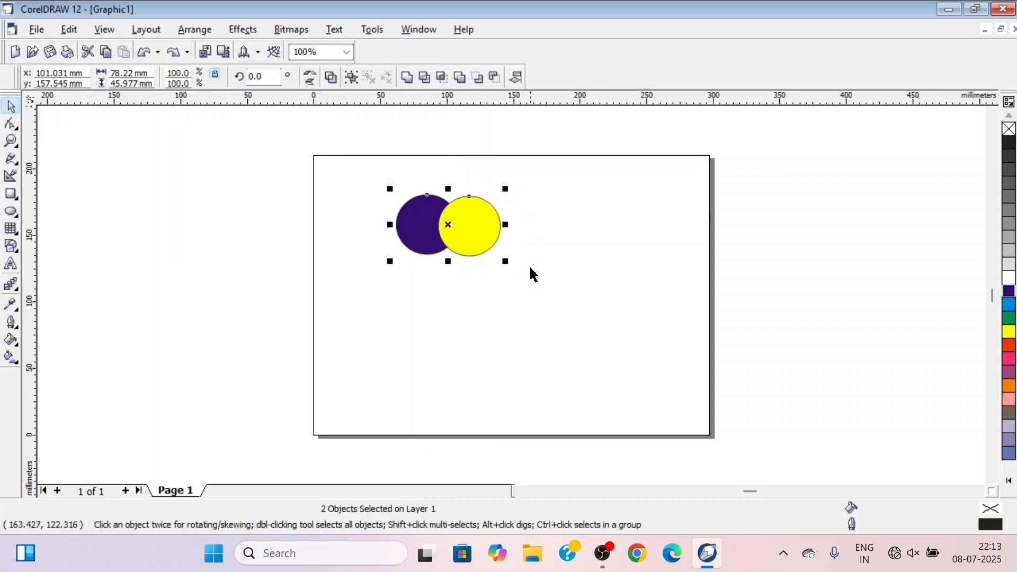
{"action": "left_click", "coordinate": [478, 78]}
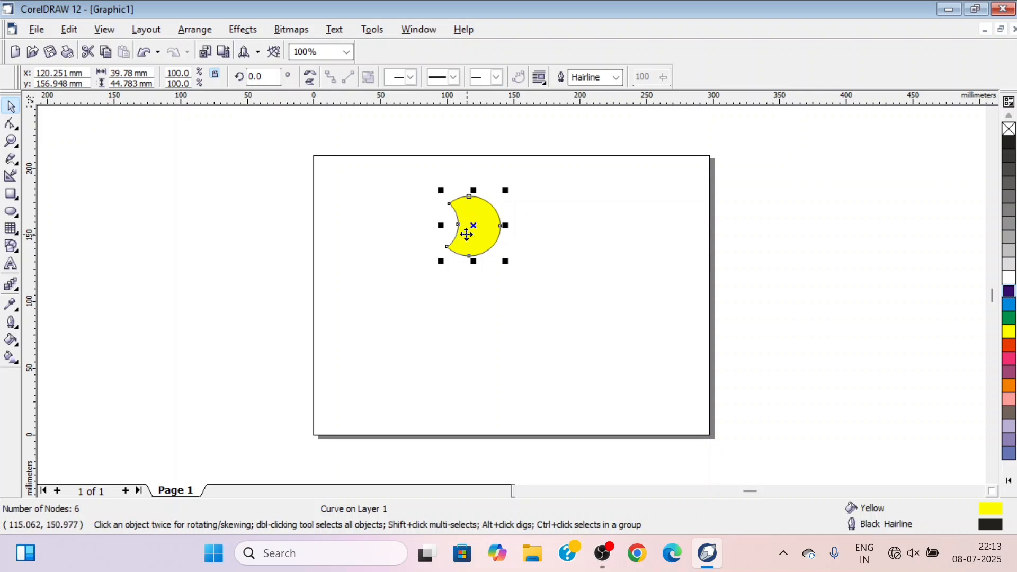
{"action": "key", "text": "ctrl+z"}
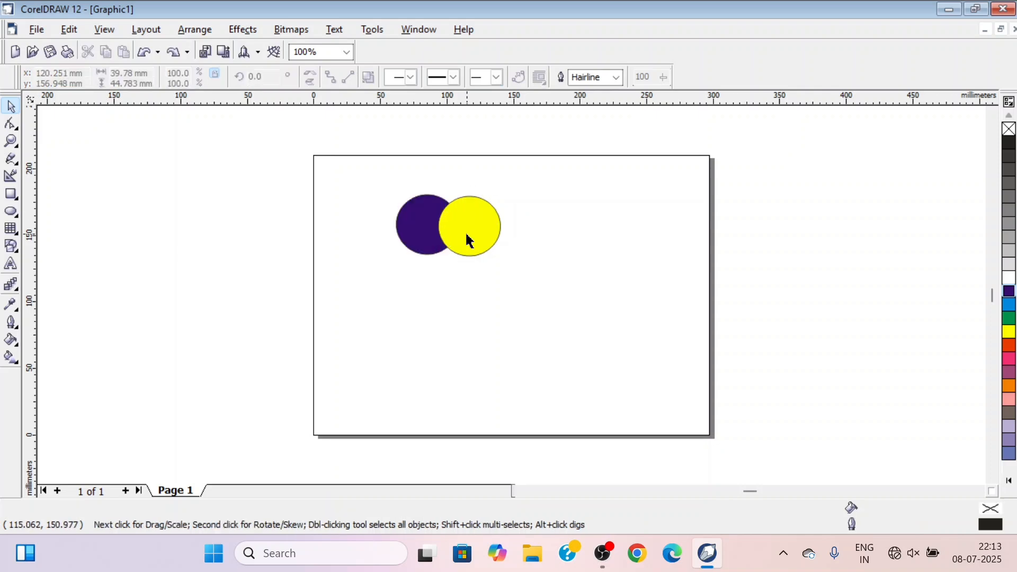
Simplify the two overlapping ellipses and move them together to a centre of about 141, 153 mm
{"action": "left_click_drag", "start_coordinate": [387, 207], "coordinate": [540, 286]}
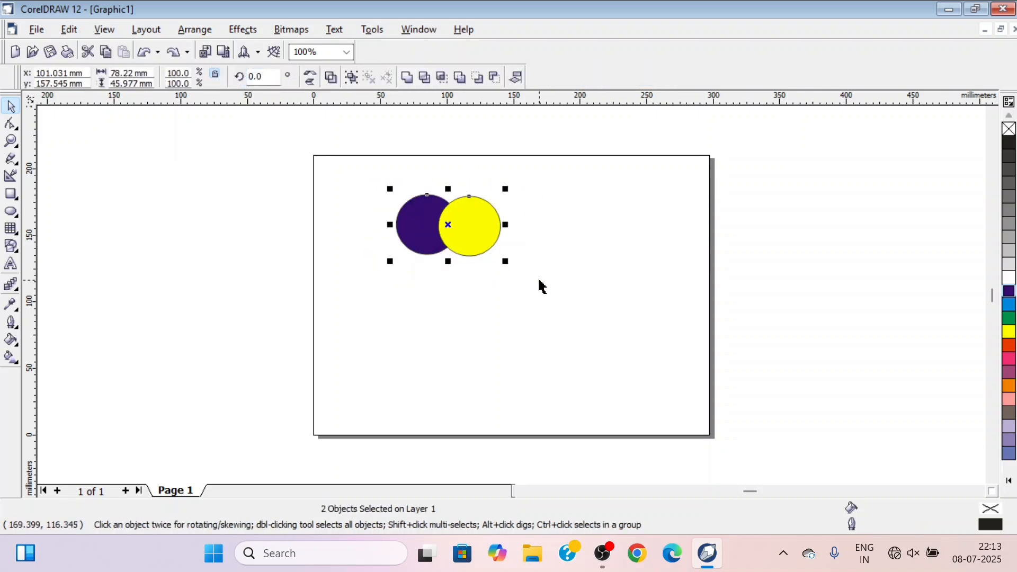
{"action": "left_click", "coordinate": [462, 84]}
{"action": "left_click_drag", "start_coordinate": [450, 231], "coordinate": [504, 236]}
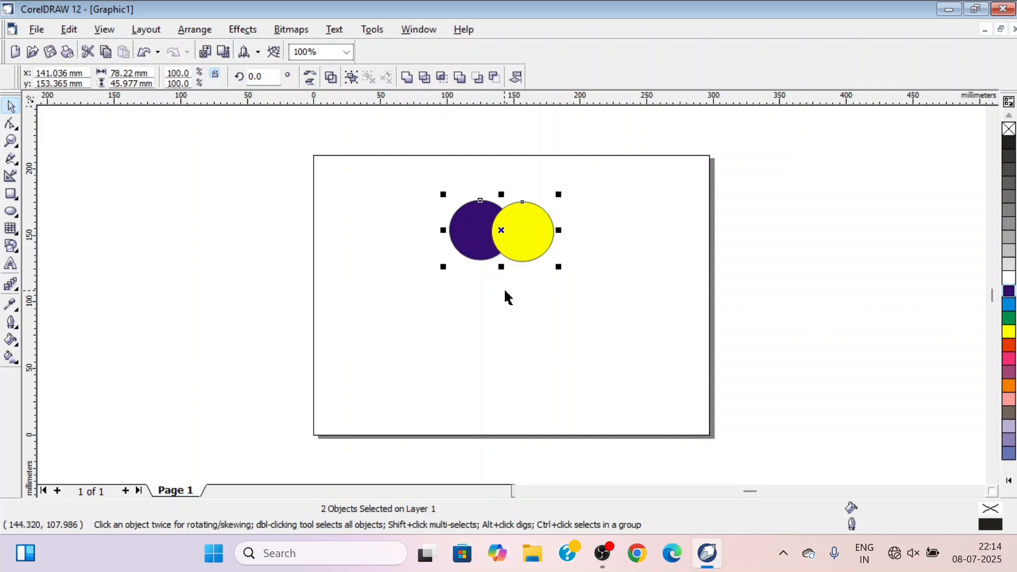
Intersect the blue and yellow shapes, and move the yellow ellipse to the right, clear of the blue one
{"action": "left_click", "coordinate": [441, 78]}
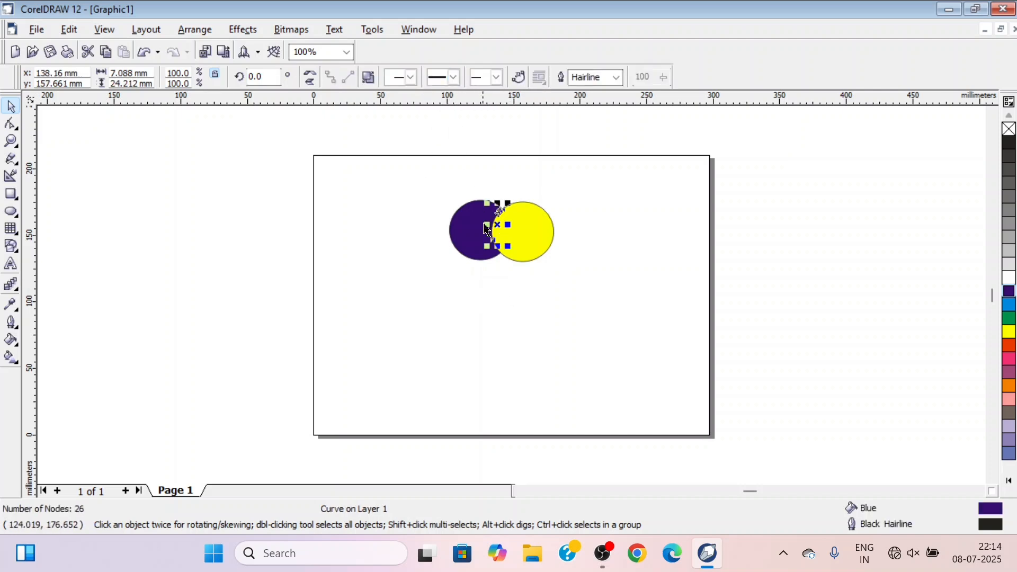
{"action": "left_click", "coordinate": [511, 297]}
{"action": "left_click", "coordinate": [534, 245]}
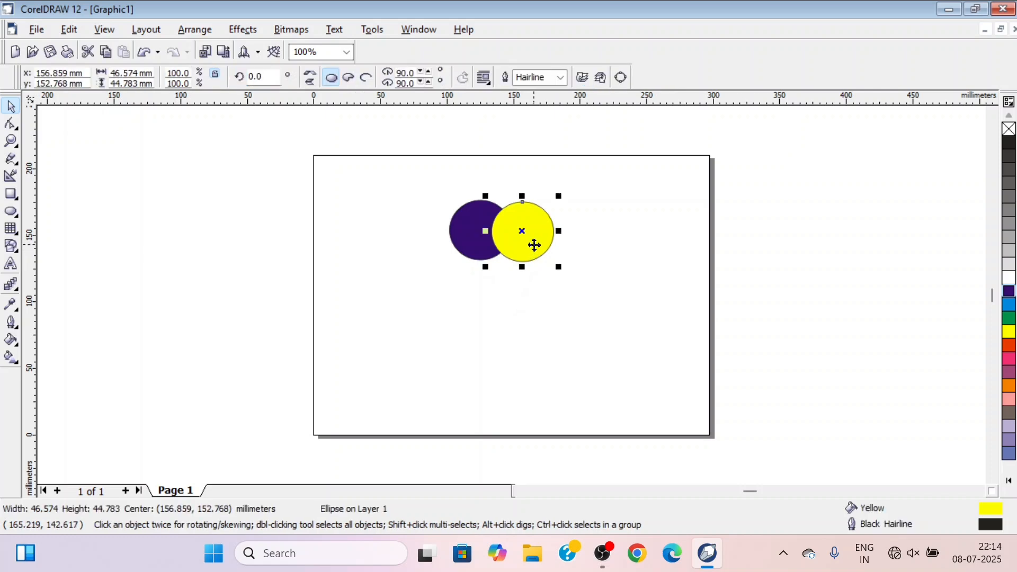
{"action": "left_click_drag", "start_coordinate": [534, 245], "coordinate": [593, 247]}
Move the blue crescent left to a centre of about 78, 152 mm, away from the intersection fragment
{"action": "left_click", "coordinate": [471, 242]}
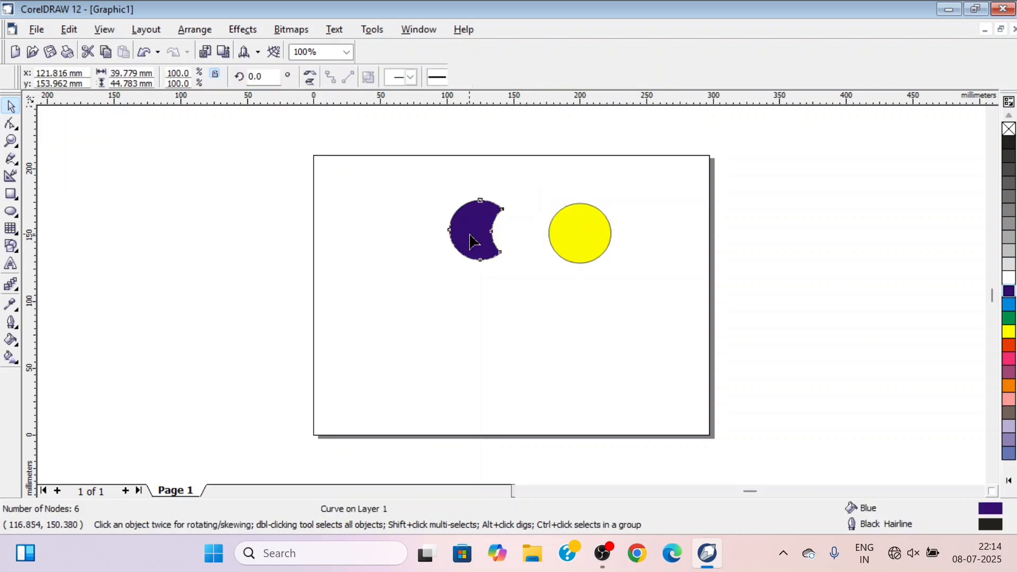
{"action": "key", "text": "F10"}
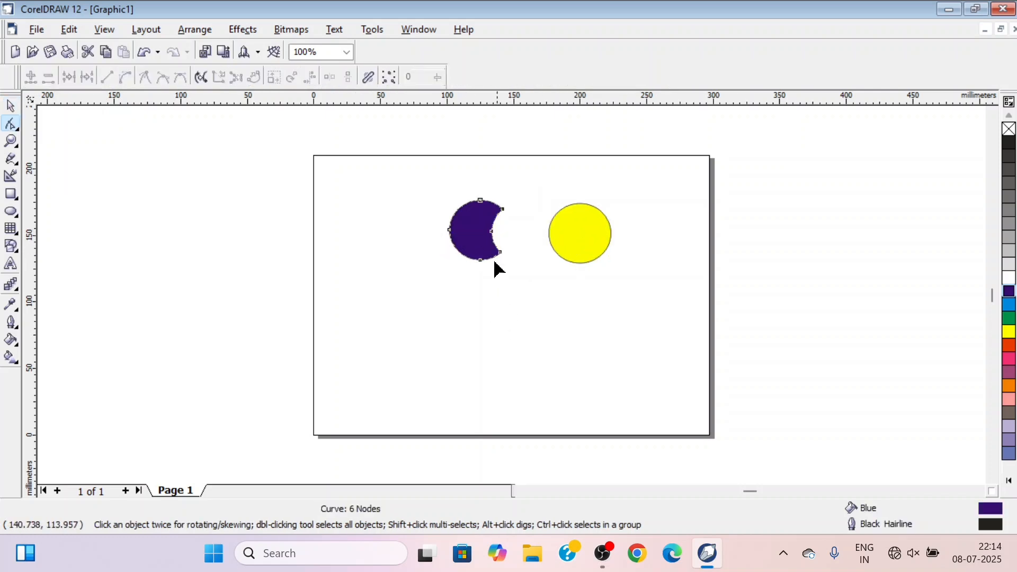
{"action": "left_click", "coordinate": [10, 107]}
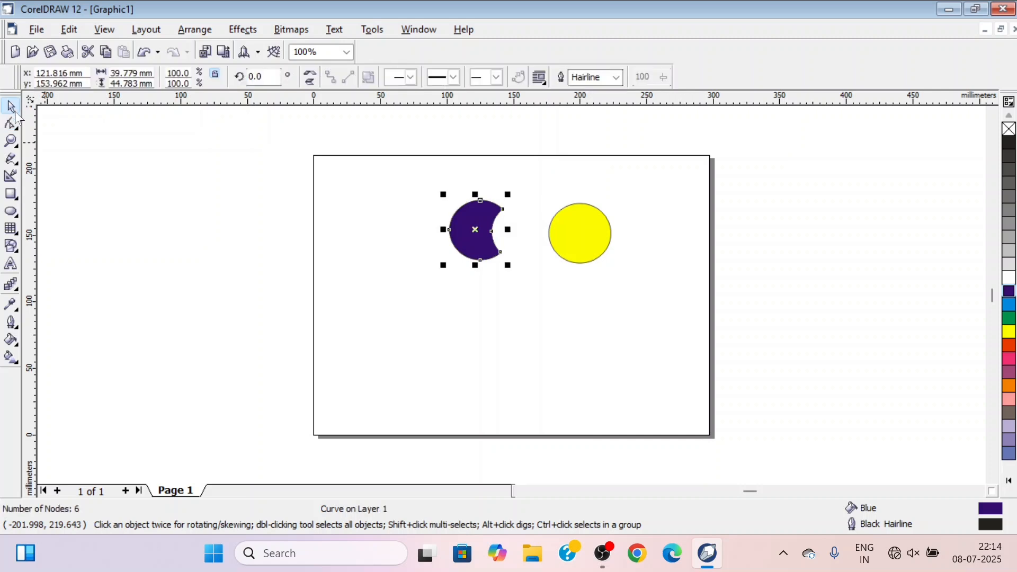
{"action": "left_click_drag", "start_coordinate": [468, 226], "coordinate": [411, 230]}
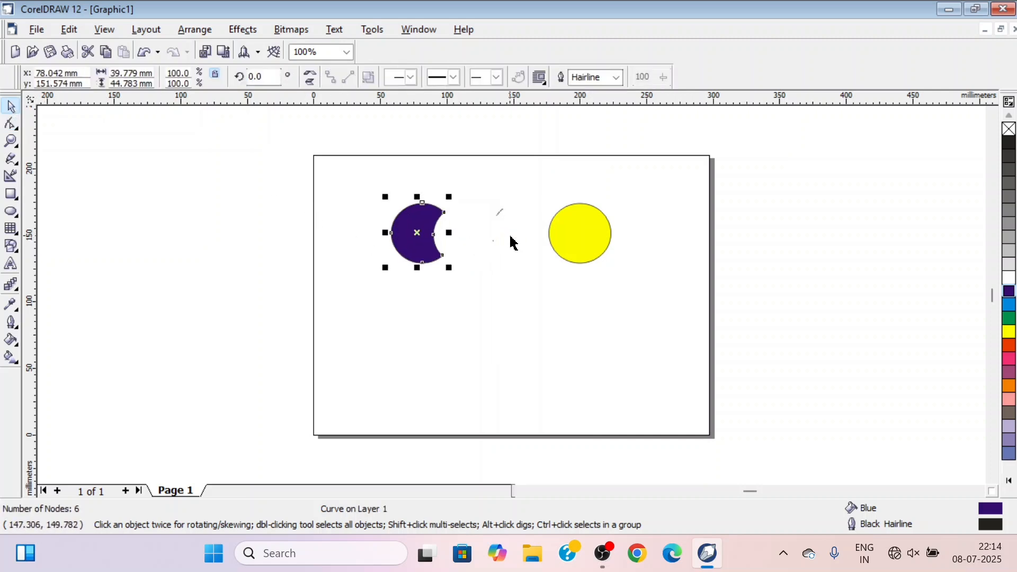
Select the small intersection fragment between the shapes and enlarge it proportionally to about 25 by 84 mm
{"action": "left_click", "coordinate": [506, 239]}
{"action": "left_click", "coordinate": [501, 211]}
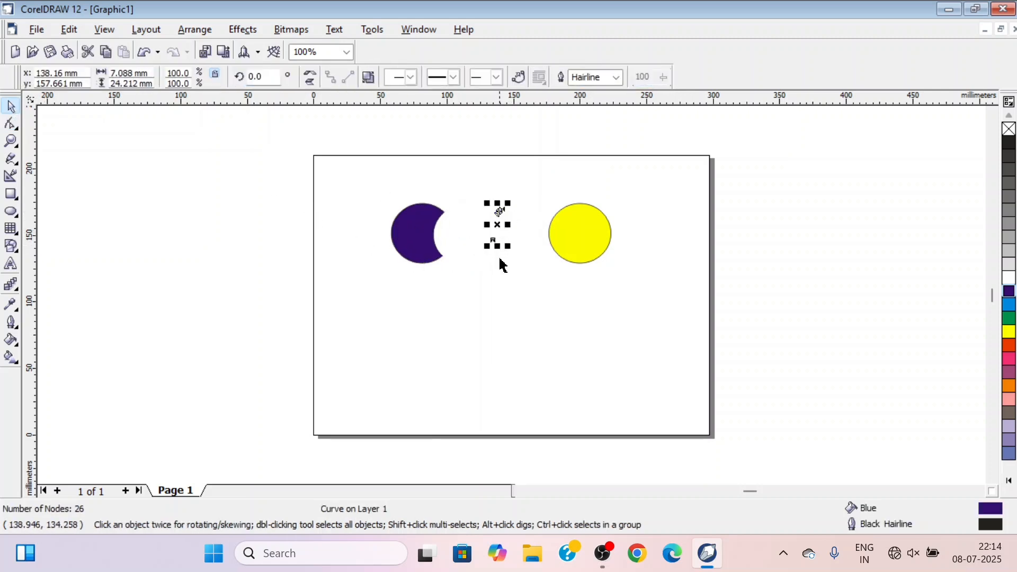
{"action": "left_click_drag", "start_coordinate": [505, 248], "coordinate": [571, 331]}
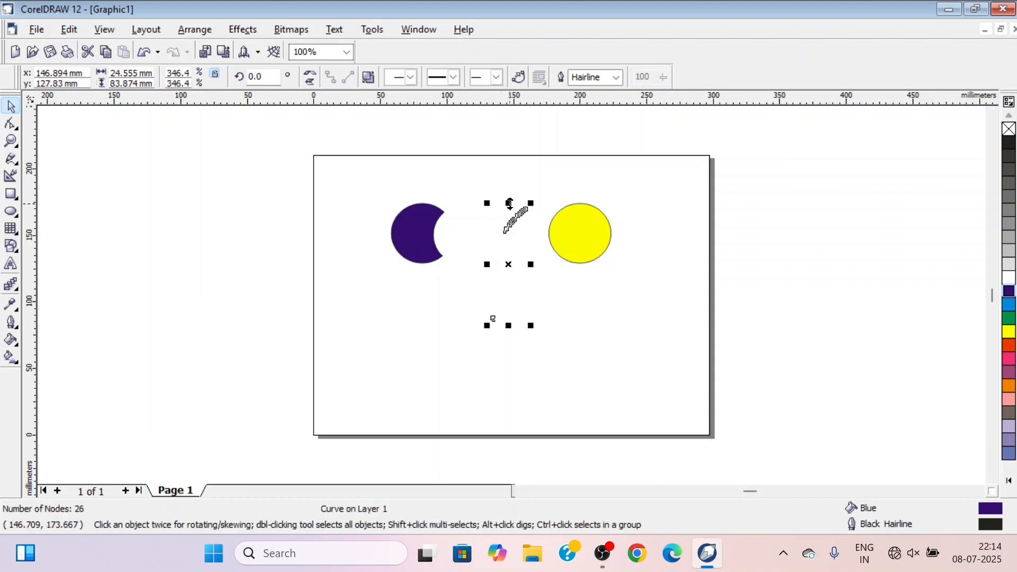
Stretch the intersection fragment vertically to a height of about 106 mm
{"action": "left_click_drag", "start_coordinate": [508, 203], "coordinate": [474, 173]}
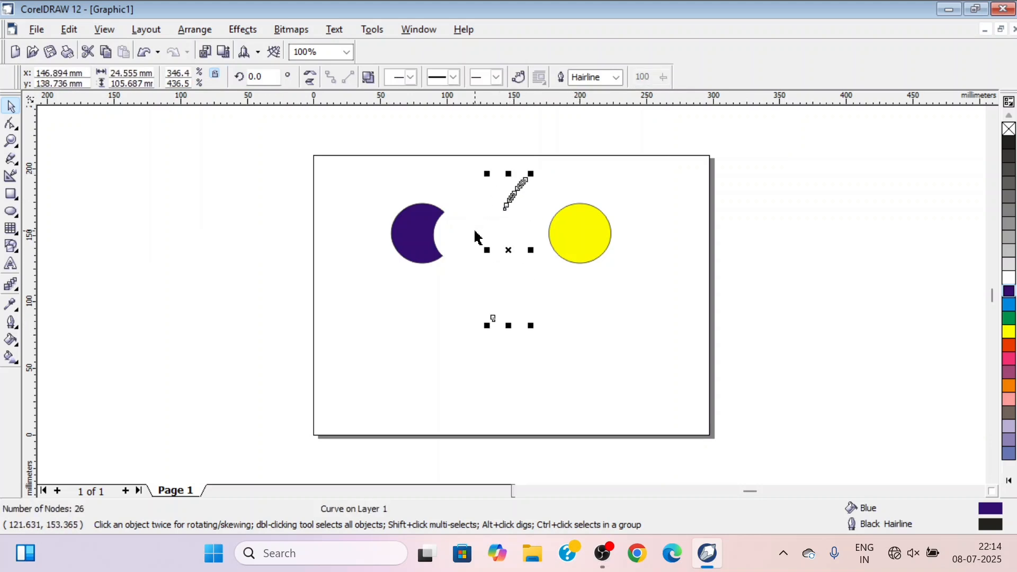
{"action": "left_click", "coordinate": [468, 241]}
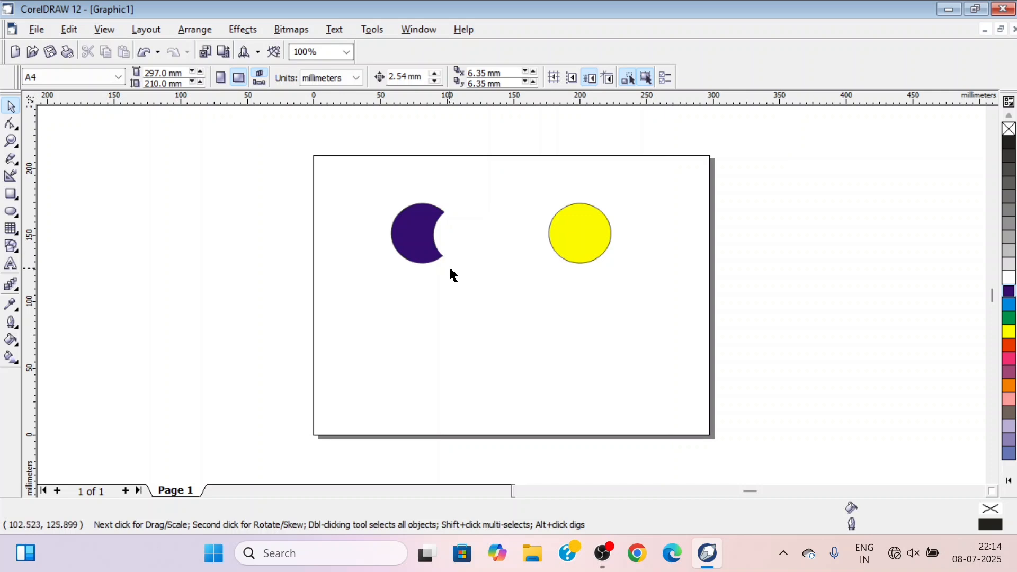
Delete the yellow ellipse and the blue crescent from the page
{"action": "left_click", "coordinate": [587, 245]}
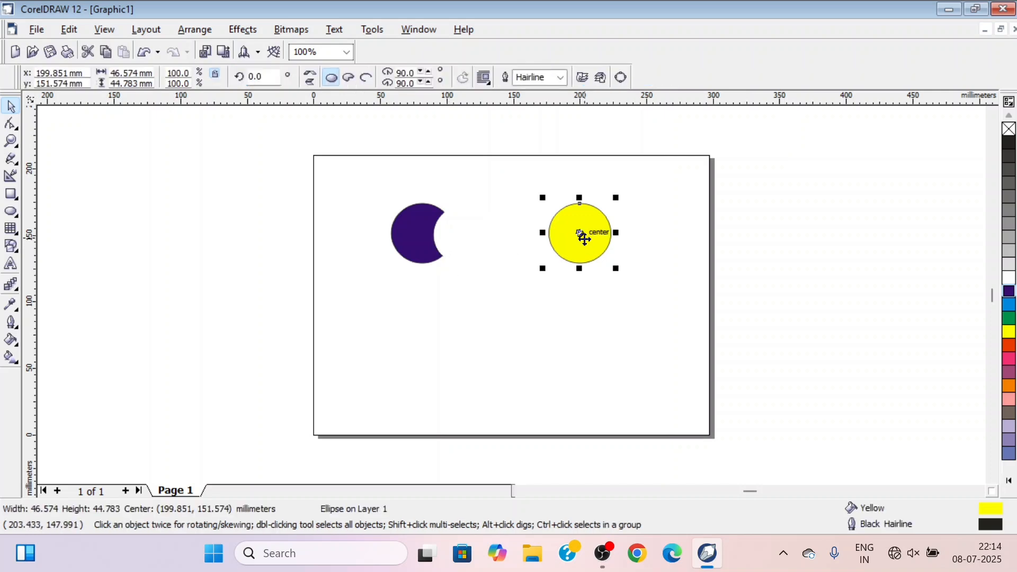
{"action": "key", "text": "Delete"}
{"action": "left_click", "coordinate": [427, 246]}
{"action": "key", "text": "Delete"}
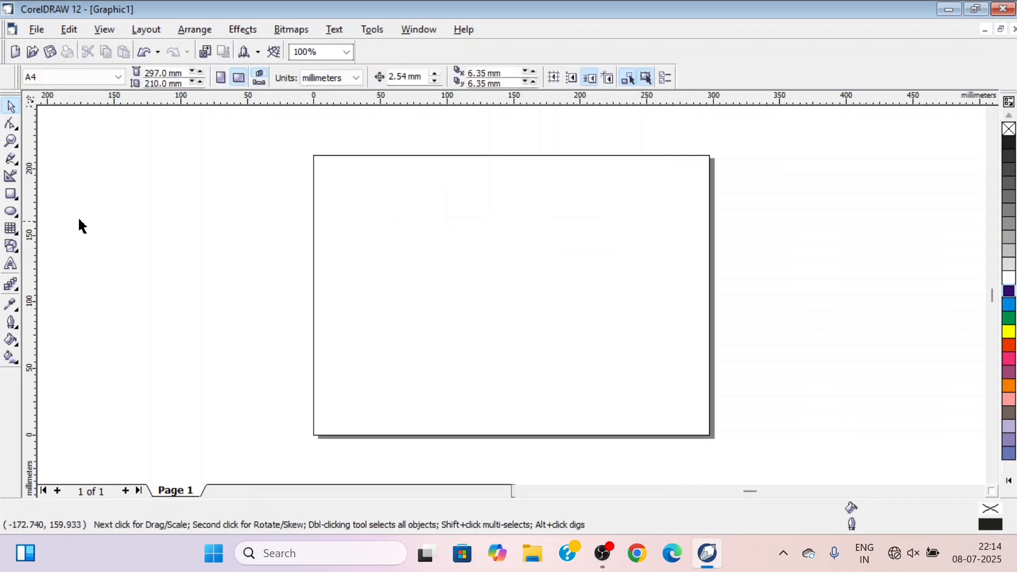
Draw an ellipse about 83 by 81 mm and place an overlapping duplicate to its right, centred at about 135, 136 mm
{"action": "left_click", "coordinate": [11, 212]}
{"action": "left_click_drag", "start_coordinate": [372, 198], "coordinate": [483, 306]}
{"action": "left_click_drag", "start_coordinate": [427, 250], "coordinate": [493, 255]}
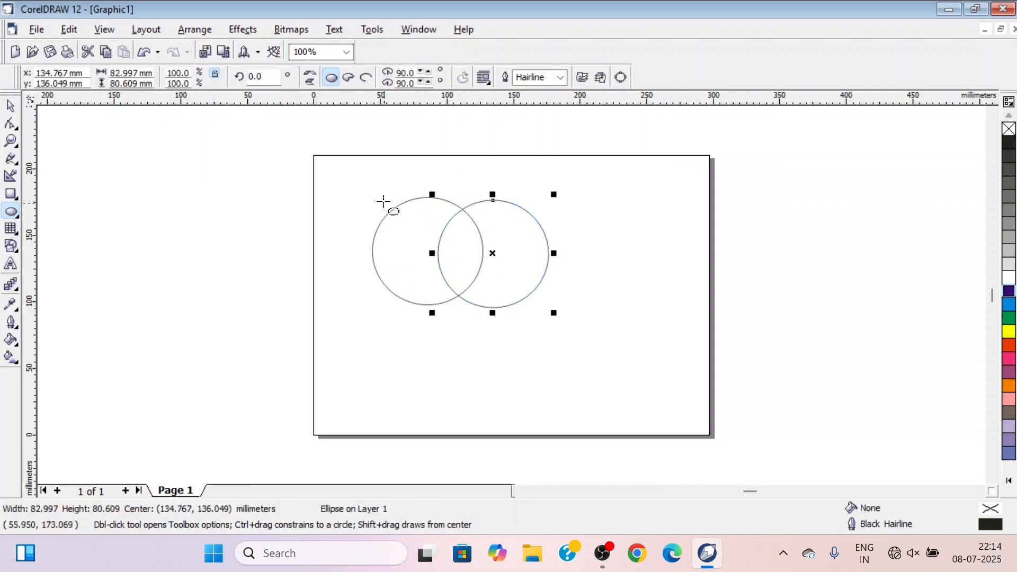
Intersect the two overlapping ellipses and move the resulting lens shape off the page to a centre of about -78, 150 mm
{"action": "left_click", "coordinate": [11, 106]}
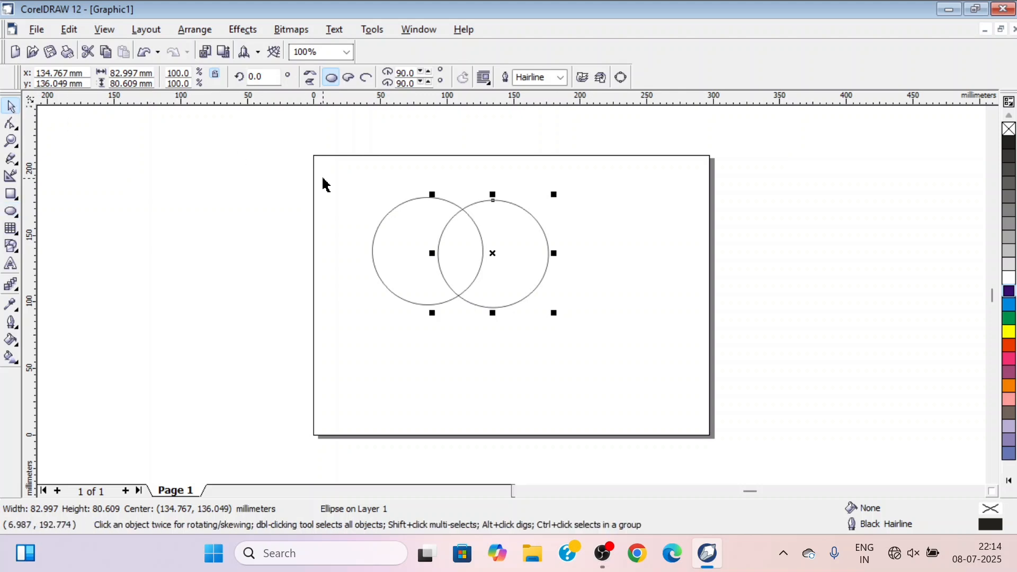
{"action": "left_click_drag", "start_coordinate": [329, 172], "coordinate": [621, 336]}
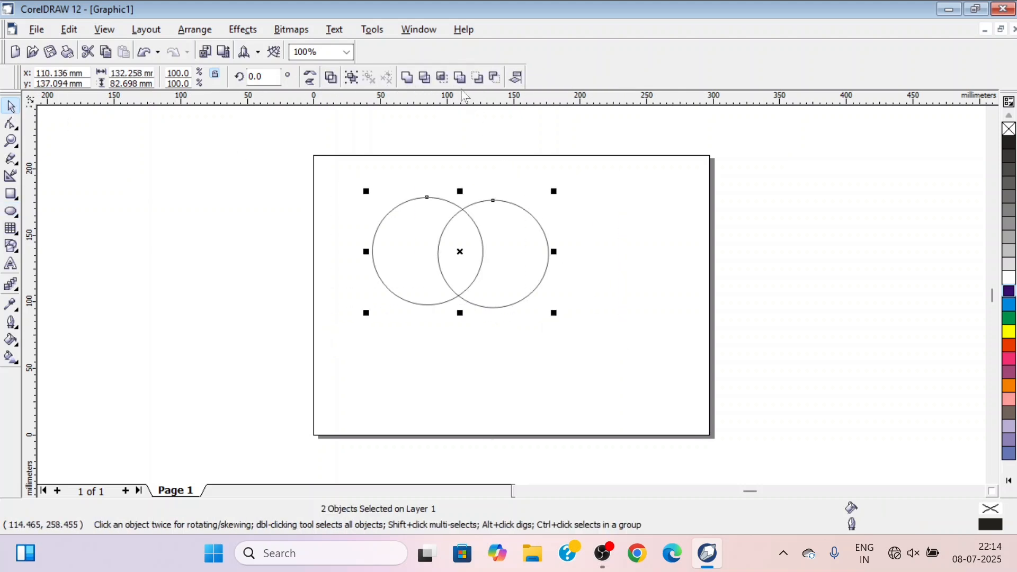
{"action": "left_click", "coordinate": [444, 80]}
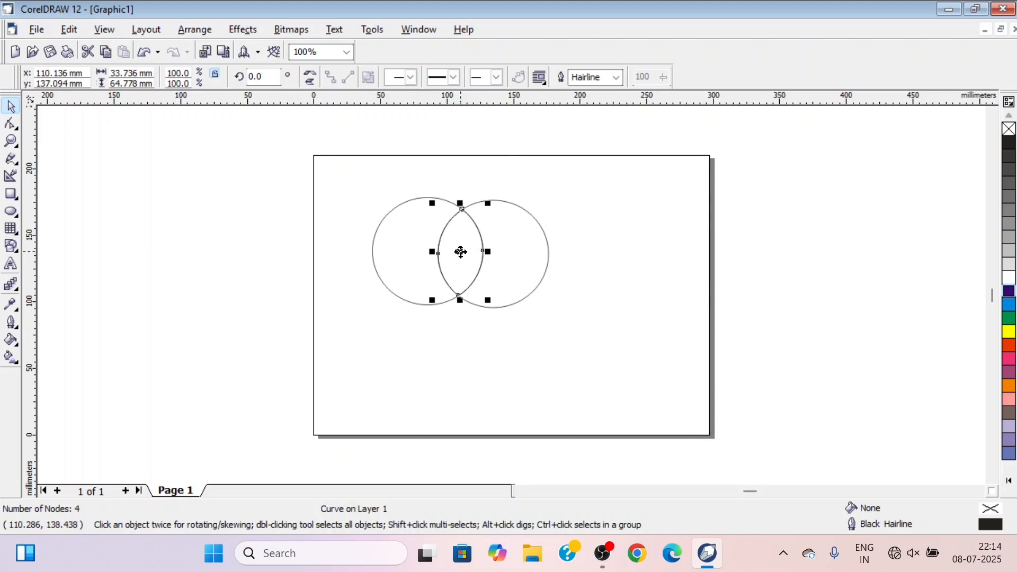
{"action": "left_click_drag", "start_coordinate": [461, 253], "coordinate": [284, 253]}
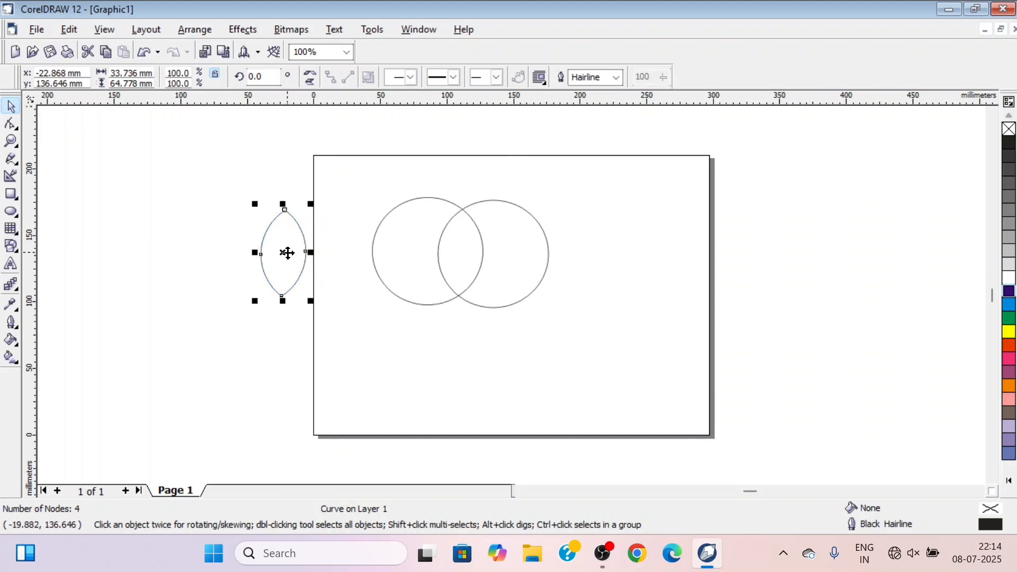
{"action": "left_click_drag", "start_coordinate": [285, 252], "coordinate": [211, 235]}
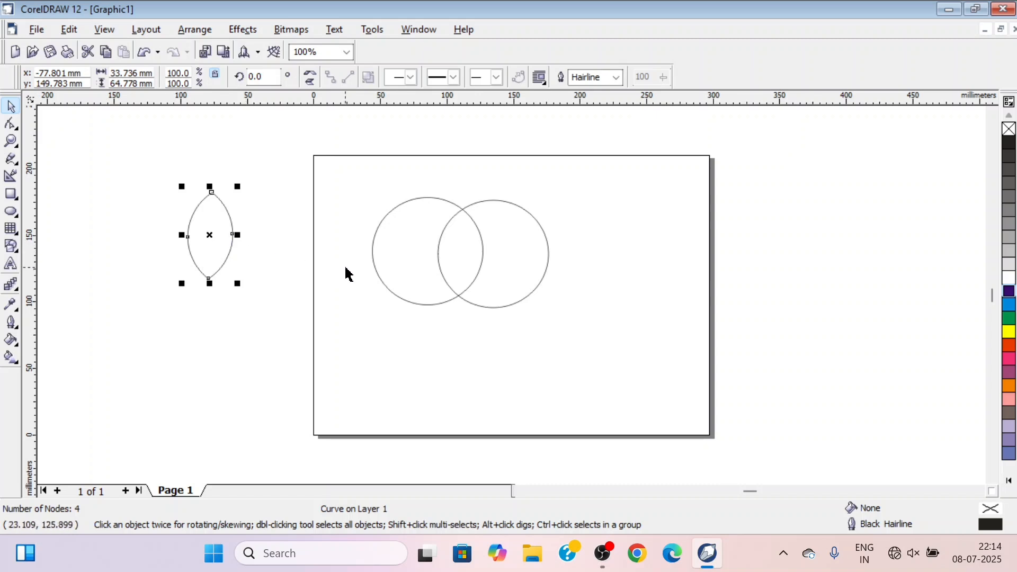
Fill the lens shape with green and apply a linear fountain fill running from its upper tip to its lower tip
{"action": "left_click", "coordinate": [210, 235]}
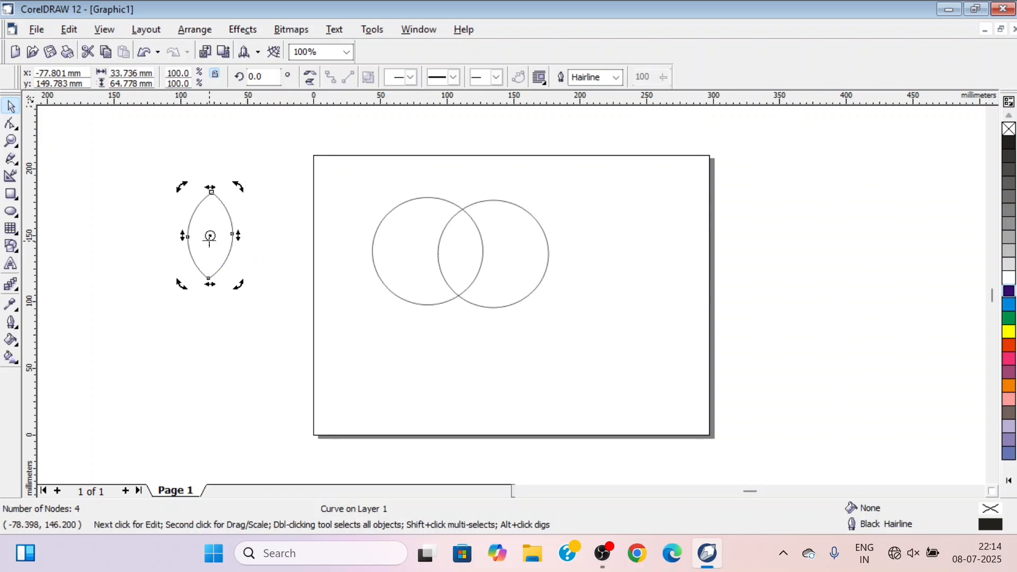
{"action": "left_click", "coordinate": [1009, 317]}
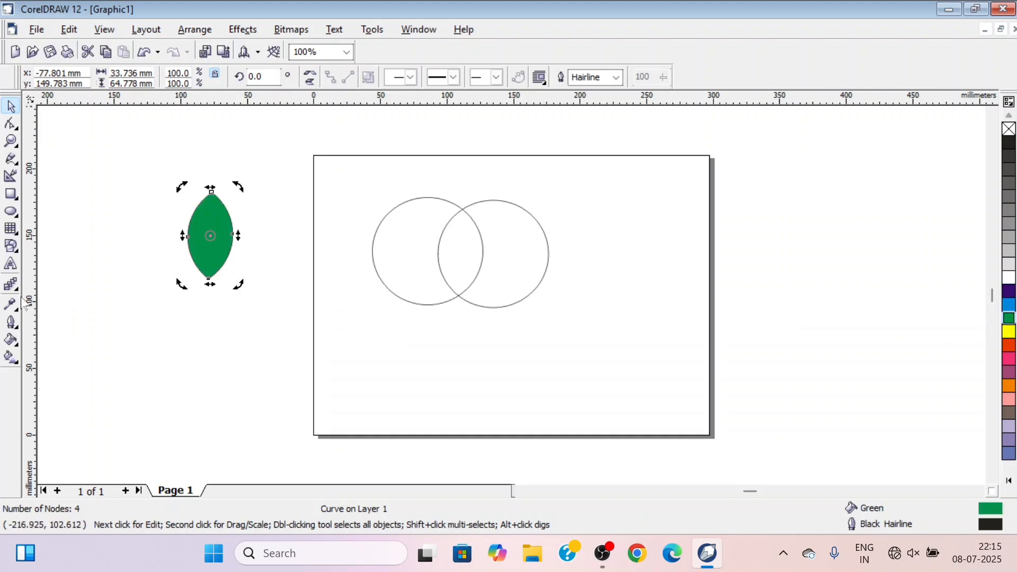
{"action": "left_click", "coordinate": [7, 361]}
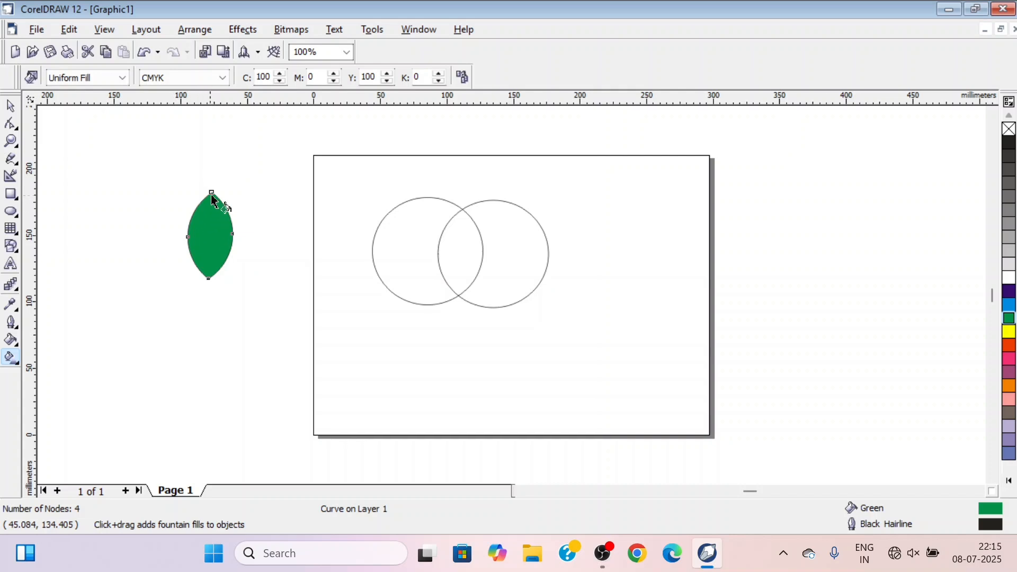
{"action": "left_click_drag", "start_coordinate": [212, 192], "coordinate": [208, 278]}
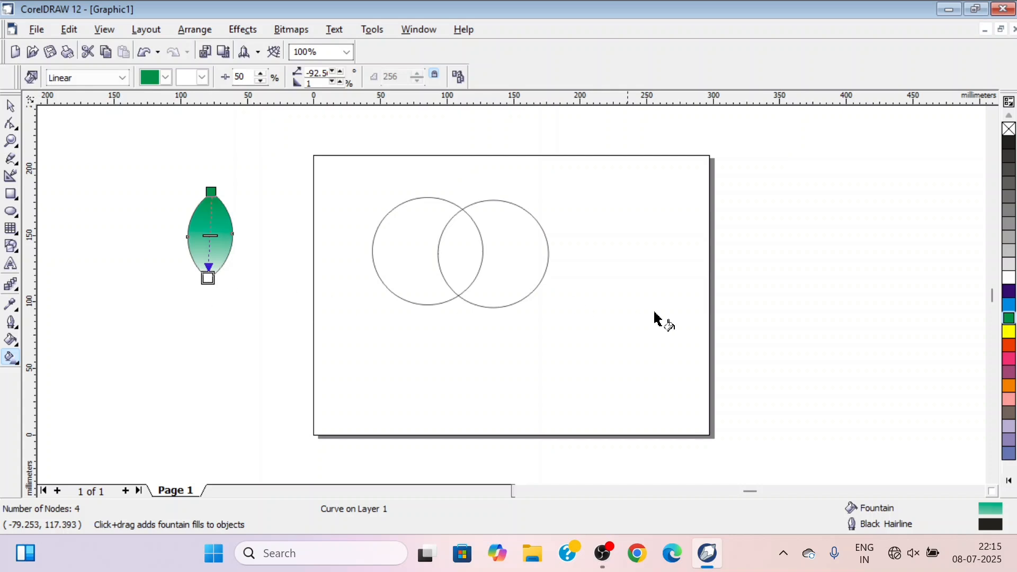
Set the fountain fill's end colour to yellow and its start colour to blue
{"action": "left_click", "coordinate": [1010, 334]}
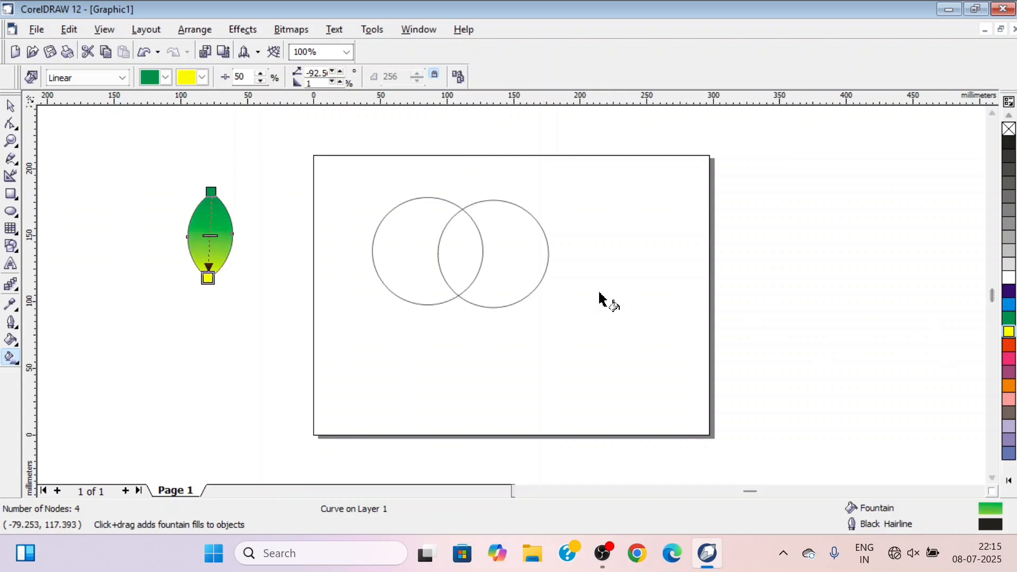
{"action": "left_click", "coordinate": [1010, 291]}
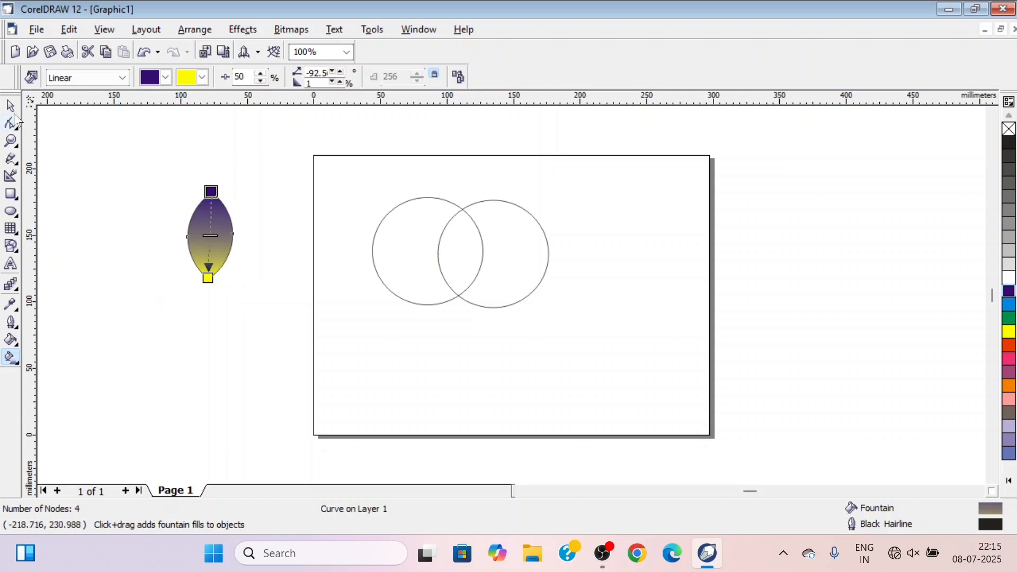
{"action": "left_click", "coordinate": [10, 106]}
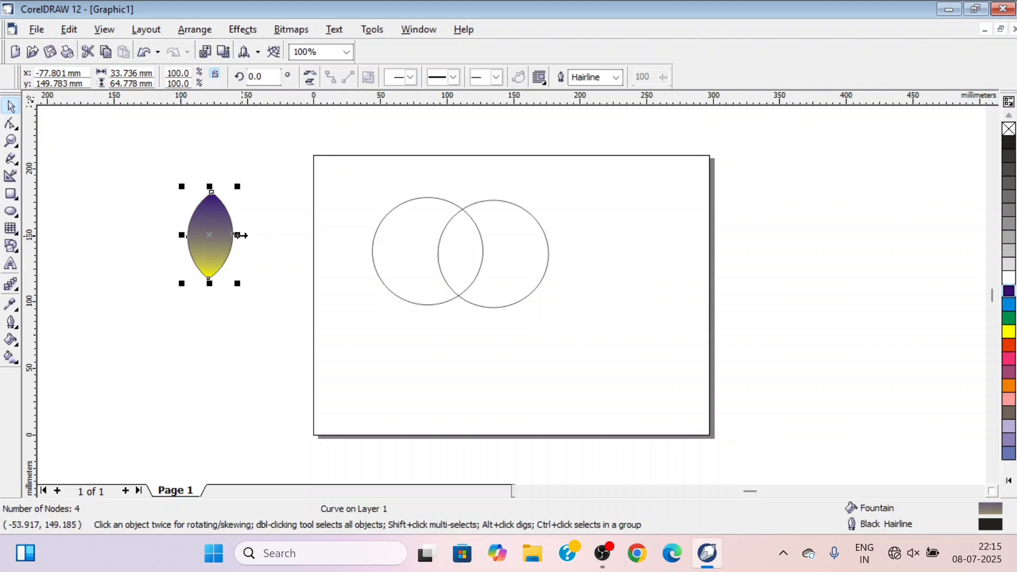
Delete the gradient-filled lens shape and the two overlapping ellipses, leaving the page empty
{"action": "key", "text": "Delete"}
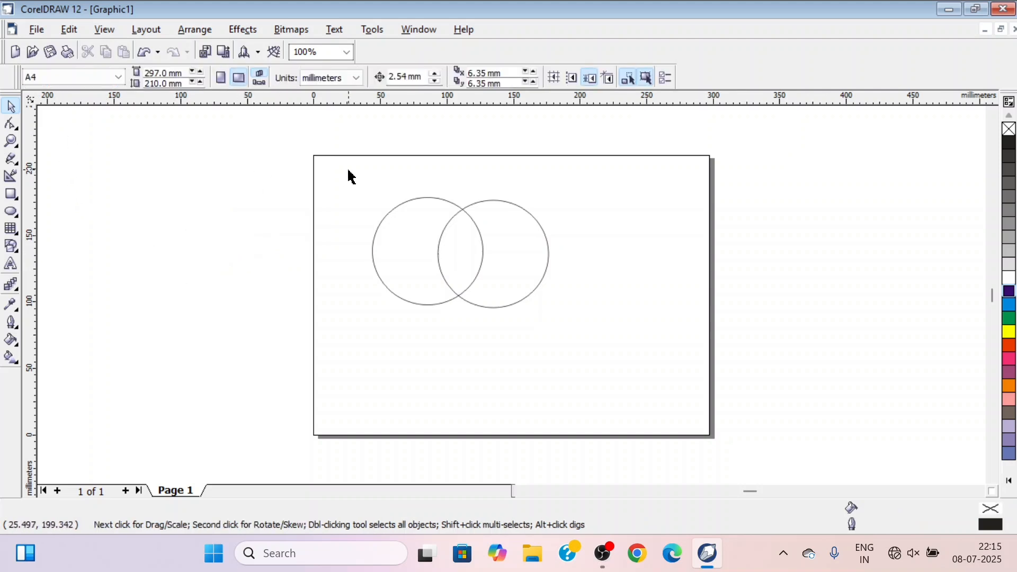
{"action": "left_click_drag", "start_coordinate": [349, 175], "coordinate": [595, 345]}
{"action": "key", "text": "Delete"}
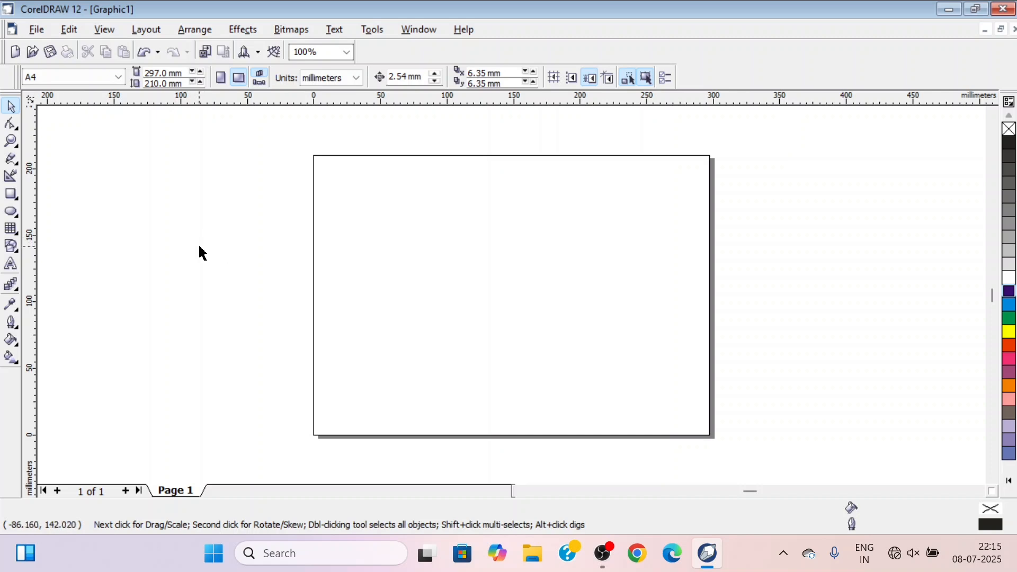
Draw a square about 24.5 mm wide near the page's upper left corner and rotate it by 45 degrees
{"action": "left_click", "coordinate": [11, 194]}
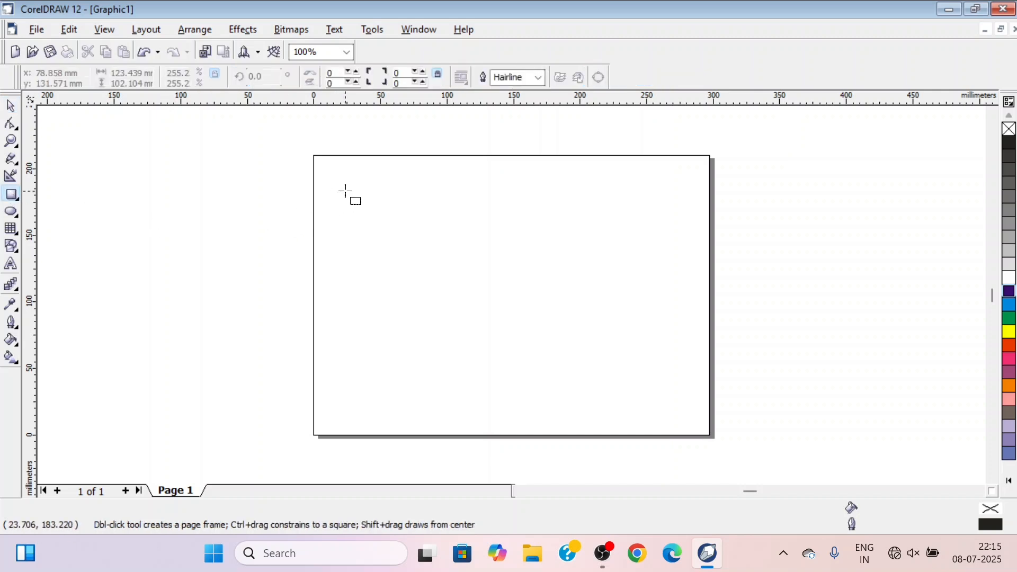
{"action": "left_click_drag", "start_coordinate": [345, 191], "coordinate": [379, 223]}
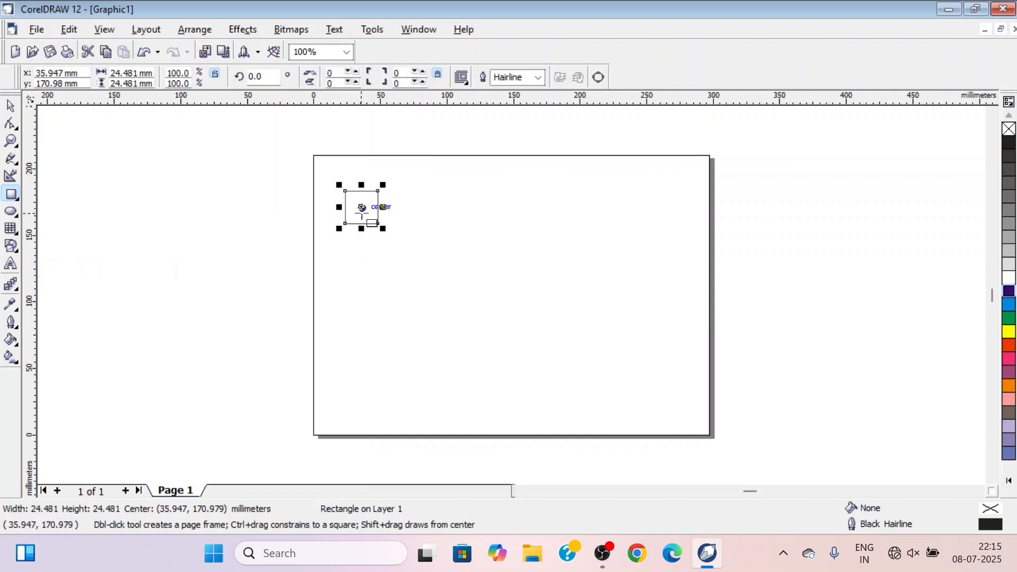
{"action": "left_click", "coordinate": [362, 208]}
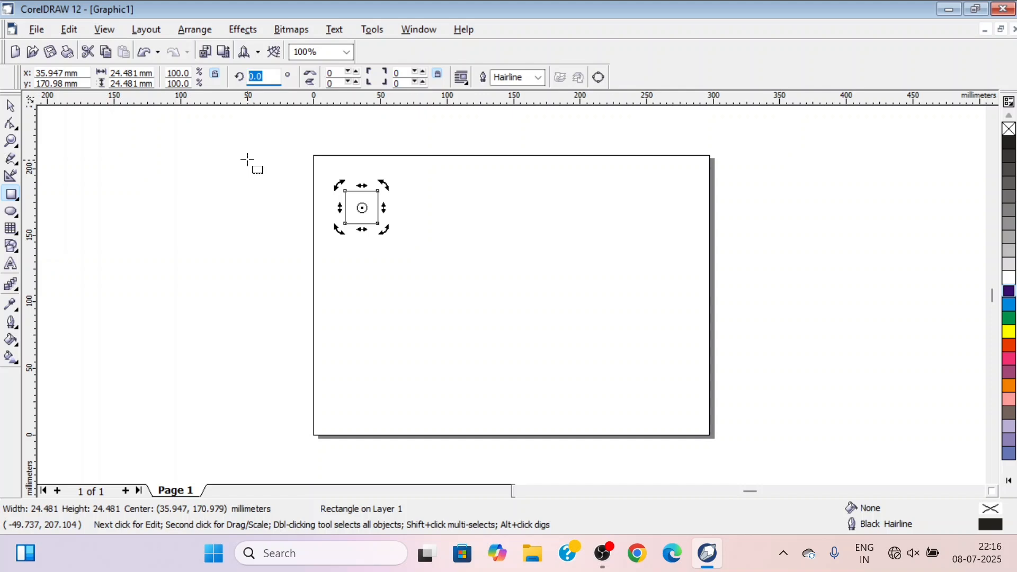
{"action": "type", "text": "45"}
{"action": "key", "text": "Return"}
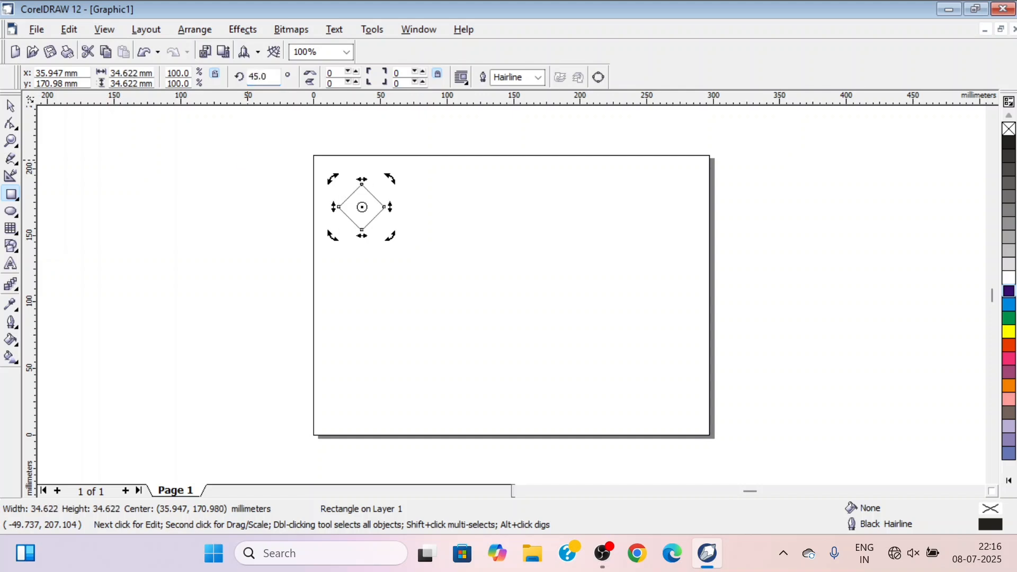
Flatten the rotated square from its upper edge into a diamond about 27 mm high
{"action": "left_click", "coordinate": [9, 109]}
{"action": "left_click_drag", "start_coordinate": [360, 178], "coordinate": [363, 189]}
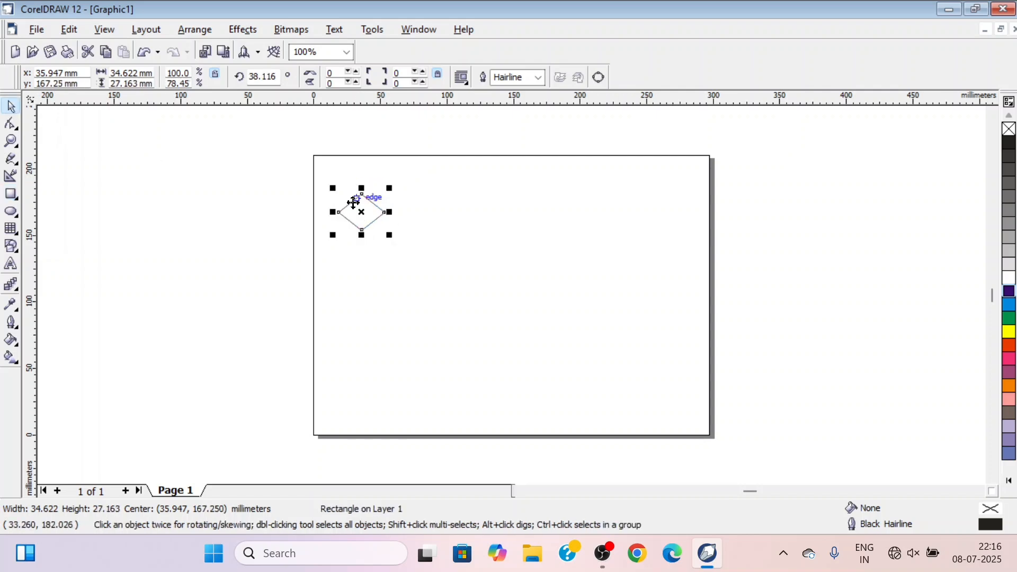
{"action": "left_click", "coordinate": [273, 293]}
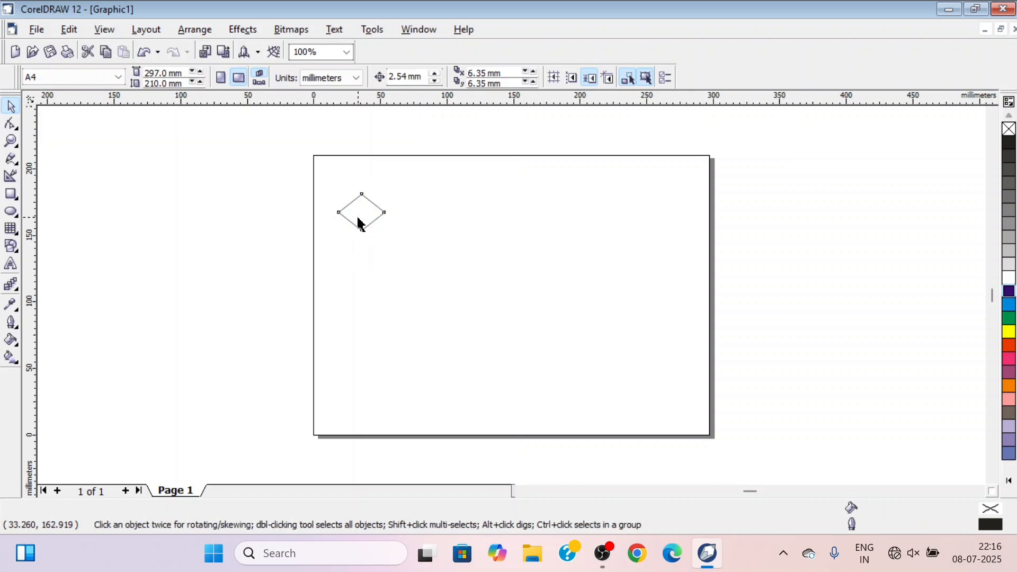
Duplicate the diamond to the right so the side tips meet, with the copy centred at about 71, 168 mm
{"action": "left_click", "coordinate": [360, 223]}
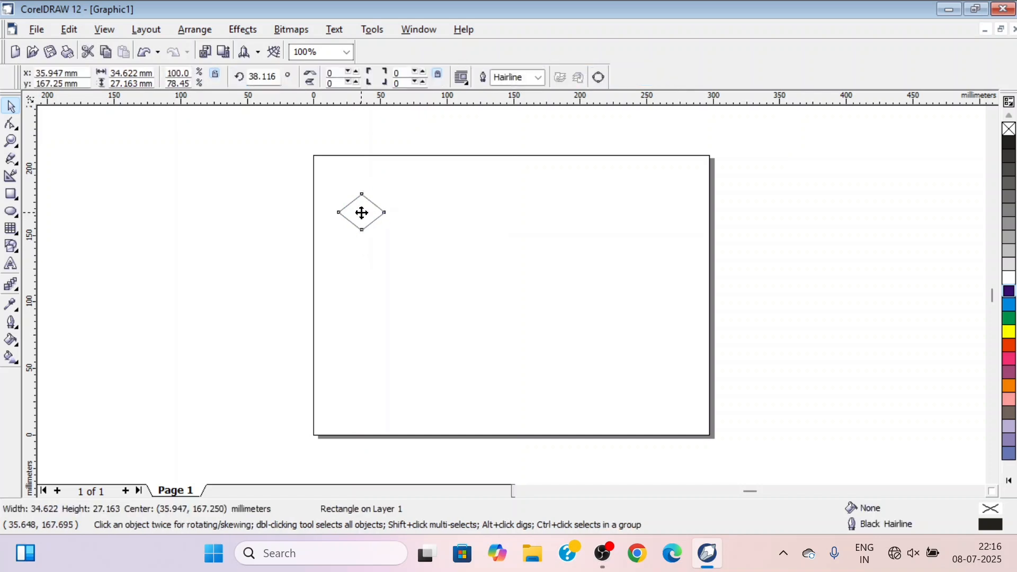
{"action": "left_click_drag", "start_coordinate": [362, 213], "coordinate": [405, 211]}
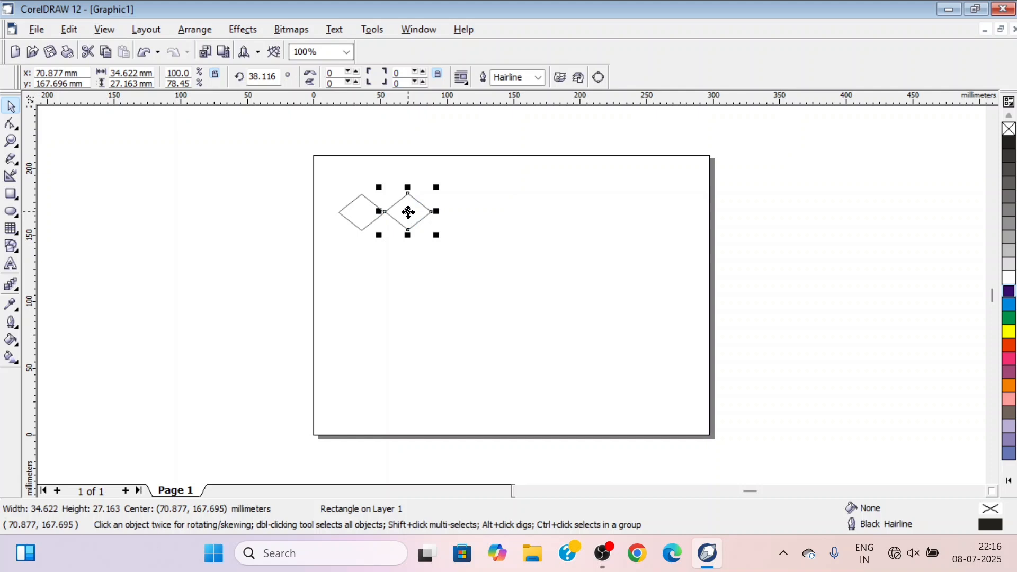
{"action": "left_click", "coordinate": [459, 290]}
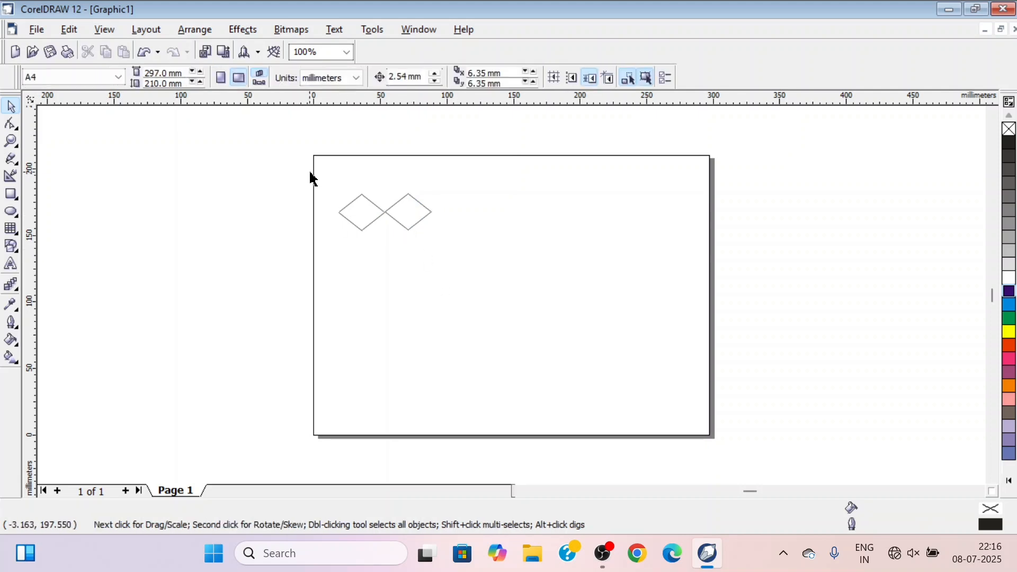
Create a copy of both diamonds rotated about a quarter turn around their shared tip to form a four-petal flower
{"action": "left_click_drag", "start_coordinate": [311, 173], "coordinate": [471, 262]}
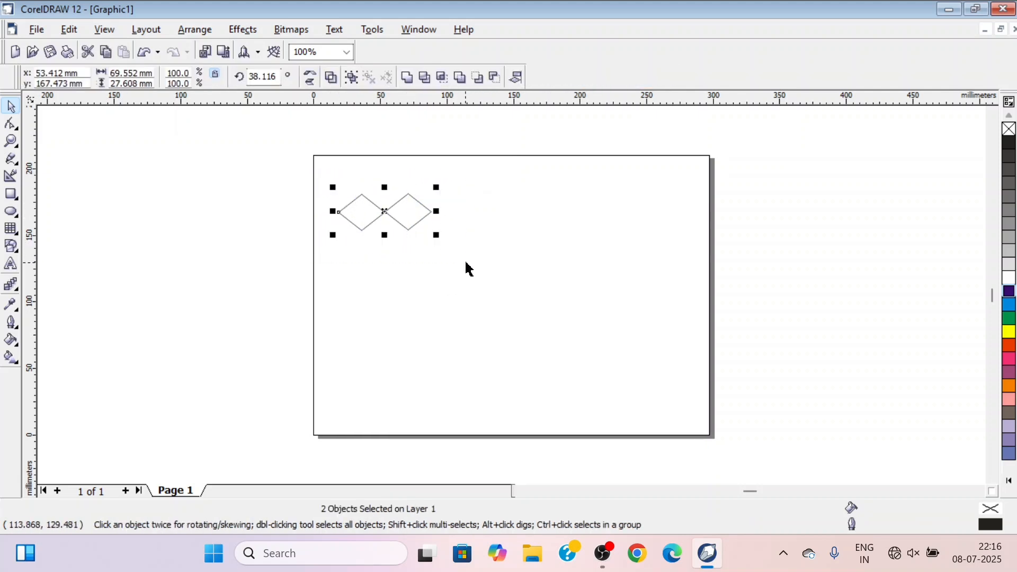
{"action": "left_click", "coordinate": [385, 212]}
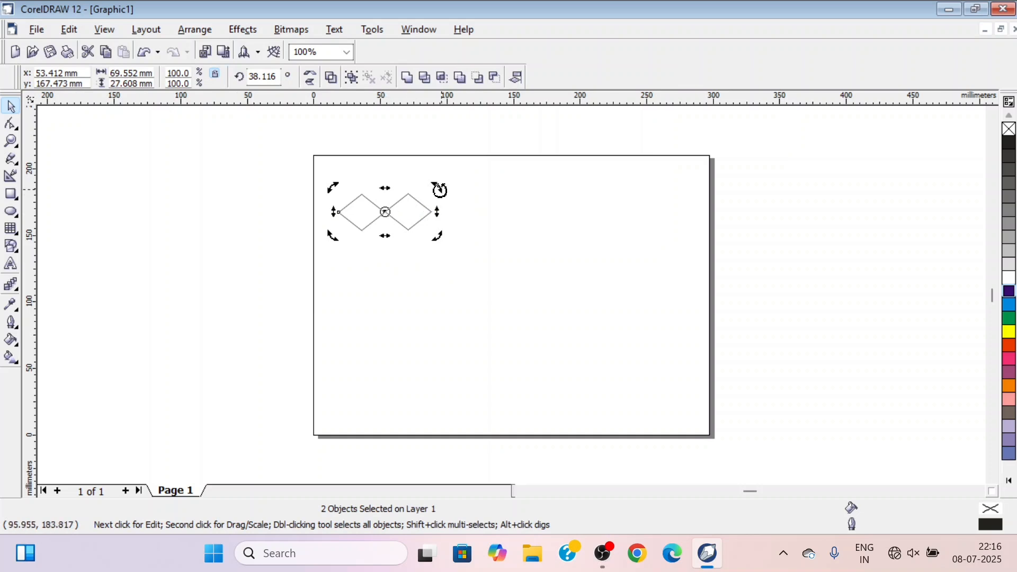
{"action": "left_click_drag", "start_coordinate": [436, 185], "coordinate": [414, 271]}
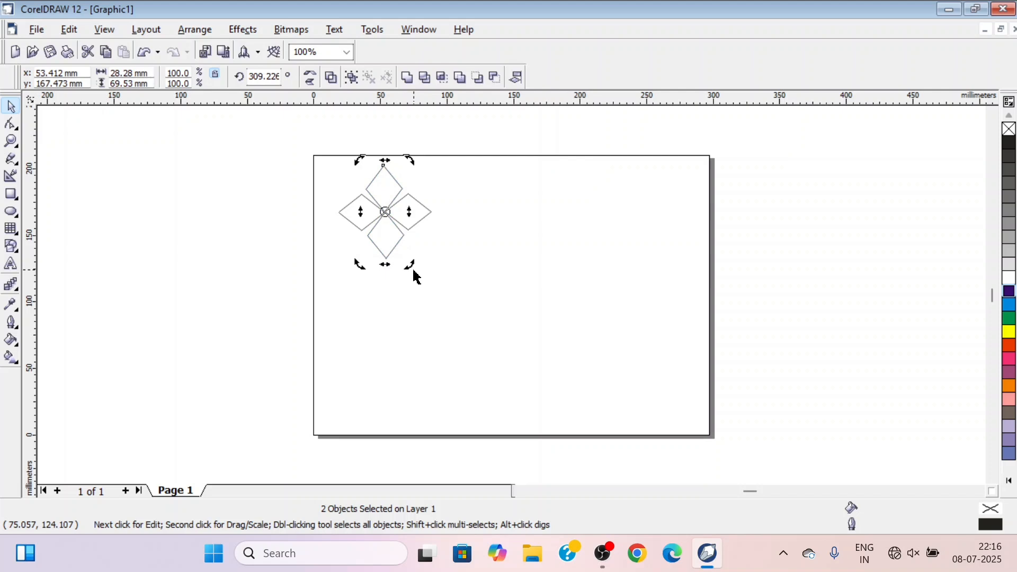
{"action": "left_click", "coordinate": [324, 300]}
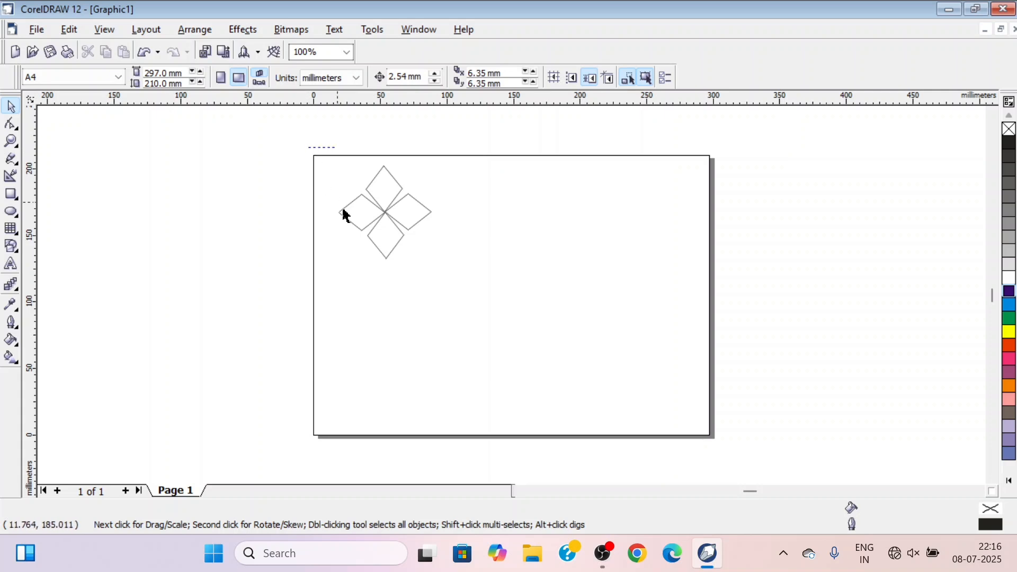
Weld the four diamonds into a single shape
{"action": "left_click_drag", "start_coordinate": [343, 215], "coordinate": [450, 286]}
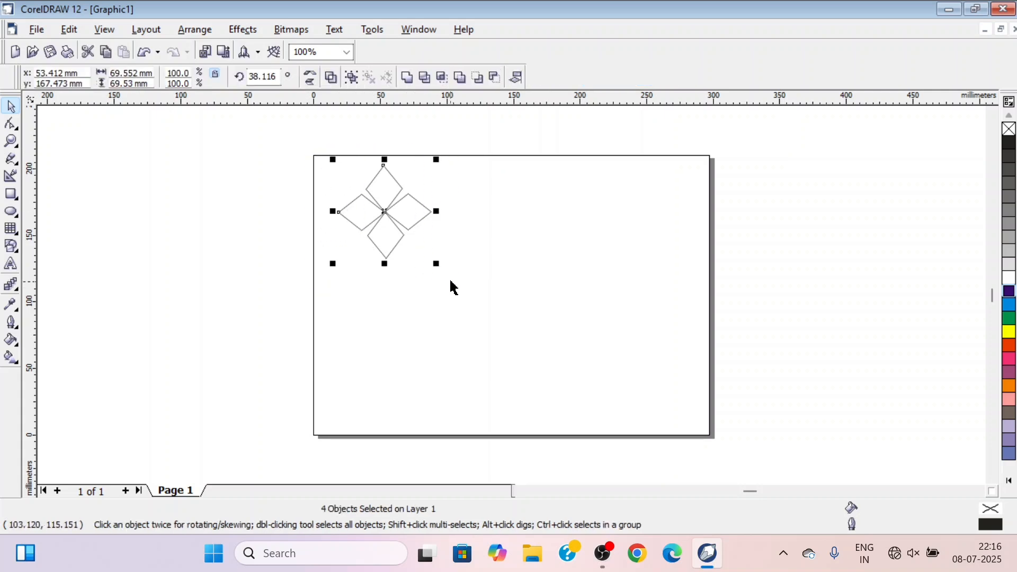
{"action": "left_click", "coordinate": [407, 79]}
{"action": "left_click", "coordinate": [519, 261]}
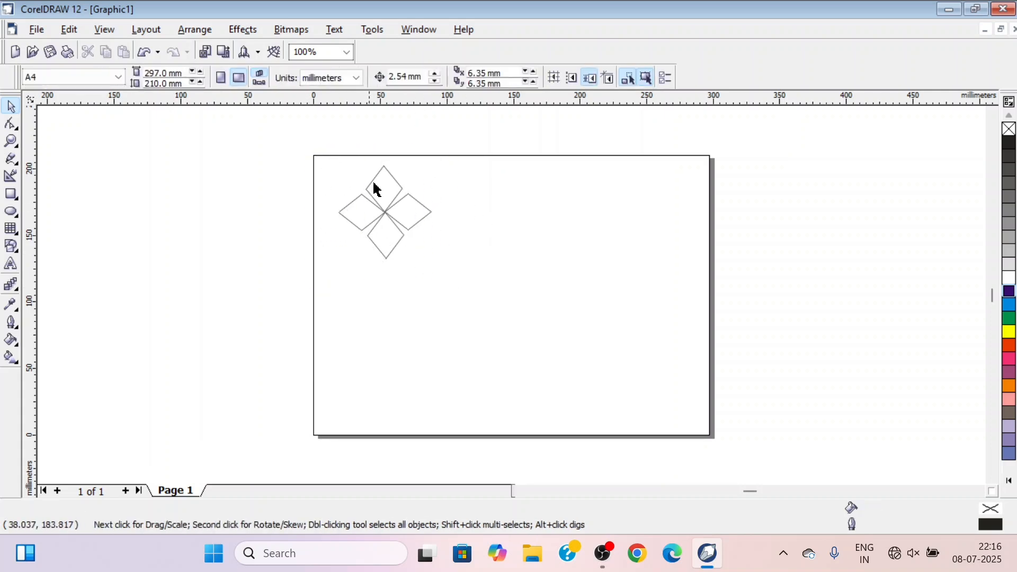
Enlarge the four-petal flower proportionally towards the page's lower right to about 163 mm wide, then deselect it
{"action": "left_click", "coordinate": [386, 219]}
{"action": "key", "text": "F10"}
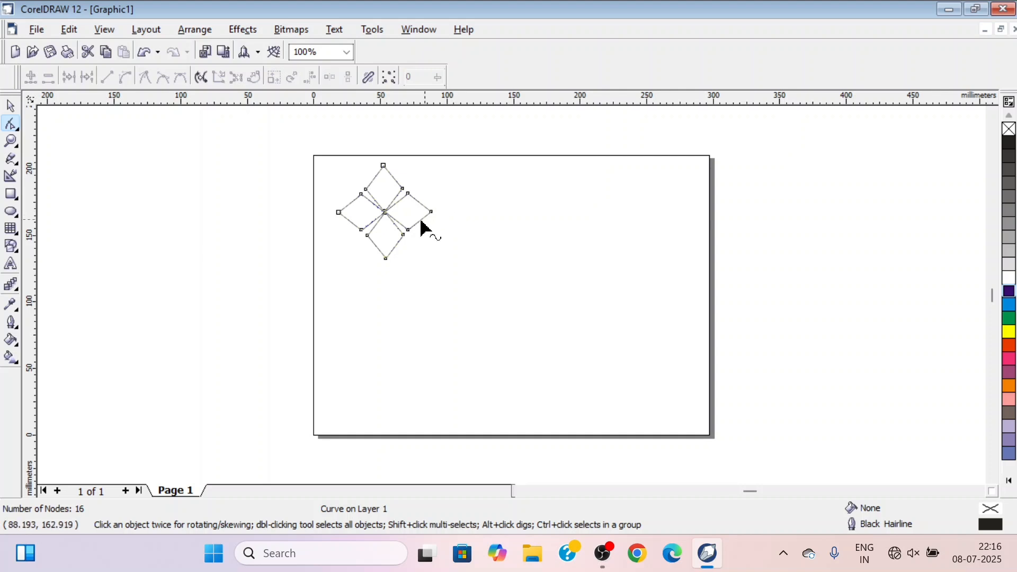
{"action": "left_click", "coordinate": [13, 105]}
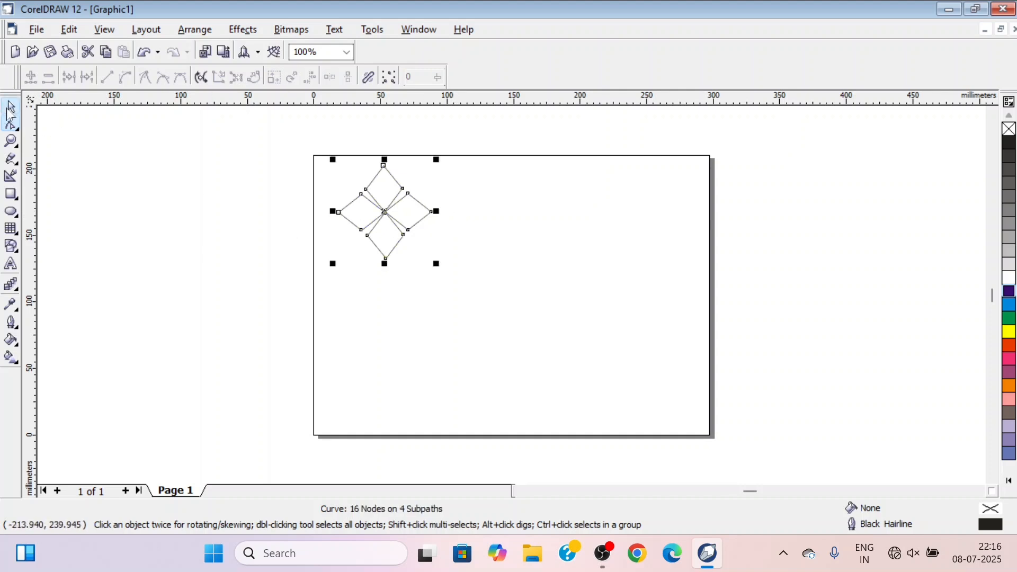
{"action": "mouse_move", "coordinate": [379, 212]}
{"action": "left_mouse_down"}
{"action": "mouse_move", "coordinate": [424, 218]}
{"action": "mouse_move", "coordinate": [389, 208]}
{"action": "left_mouse_up"}
{"action": "left_click_drag", "start_coordinate": [445, 264], "coordinate": [582, 380]}
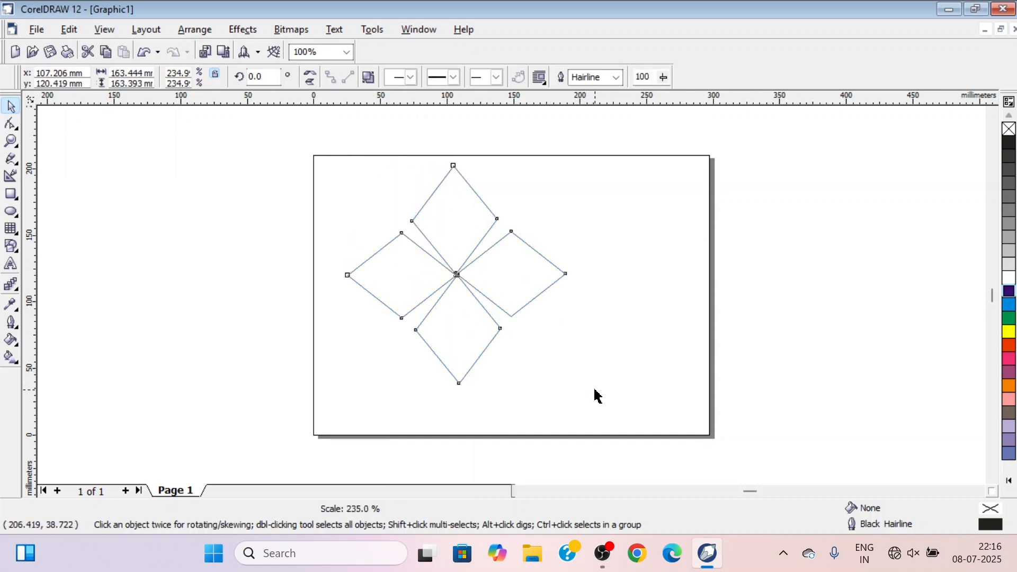
{"action": "left_click", "coordinate": [224, 332]}
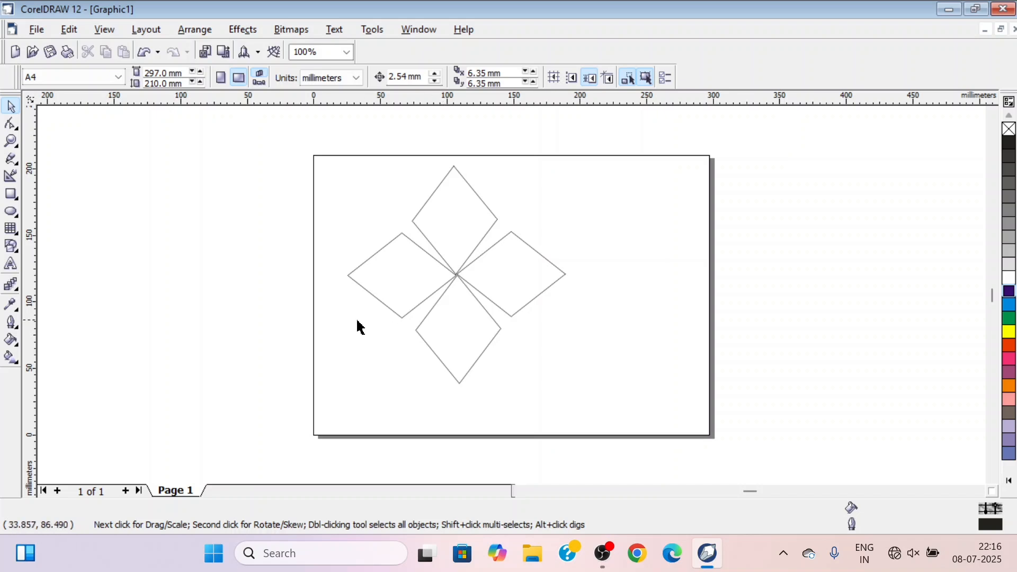
Draw a rectangle about 38 by 36 mm over the flower's centre and rotate it 45 degrees
{"action": "left_click", "coordinate": [10, 196]}
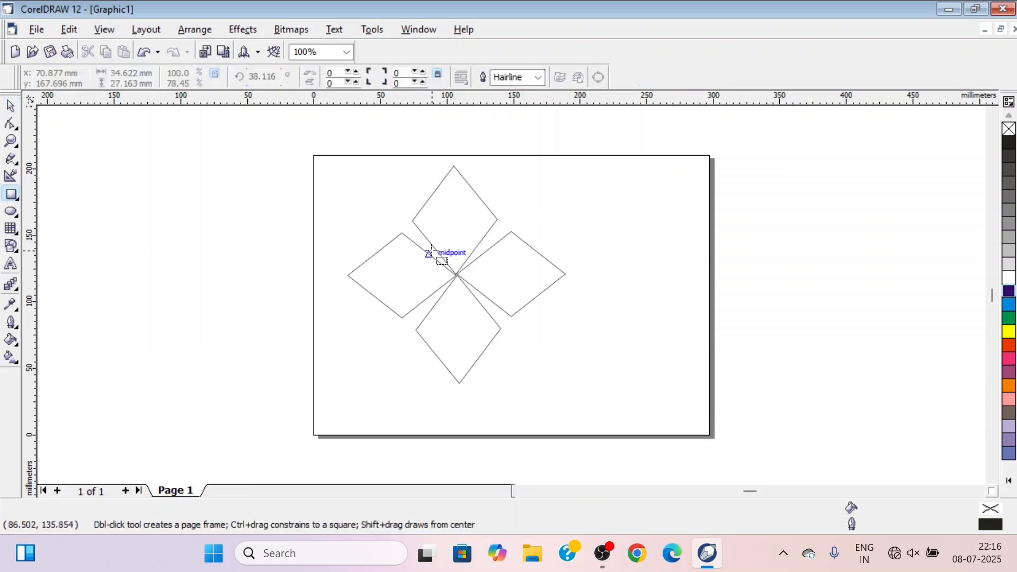
{"action": "left_click_drag", "start_coordinate": [435, 248], "coordinate": [484, 296]}
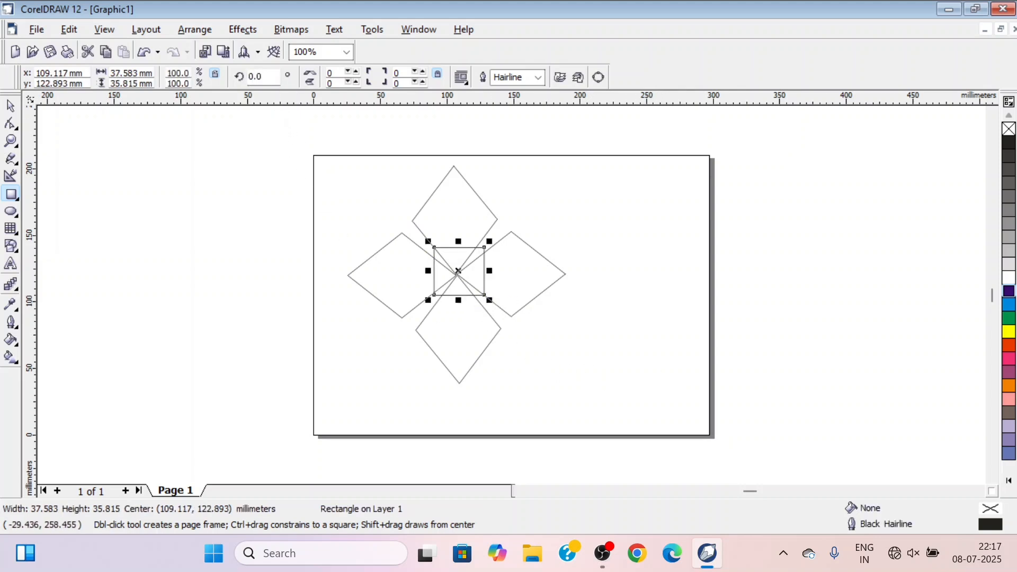
{"action": "left_click", "coordinate": [262, 77]}
{"action": "type", "text": "45"}
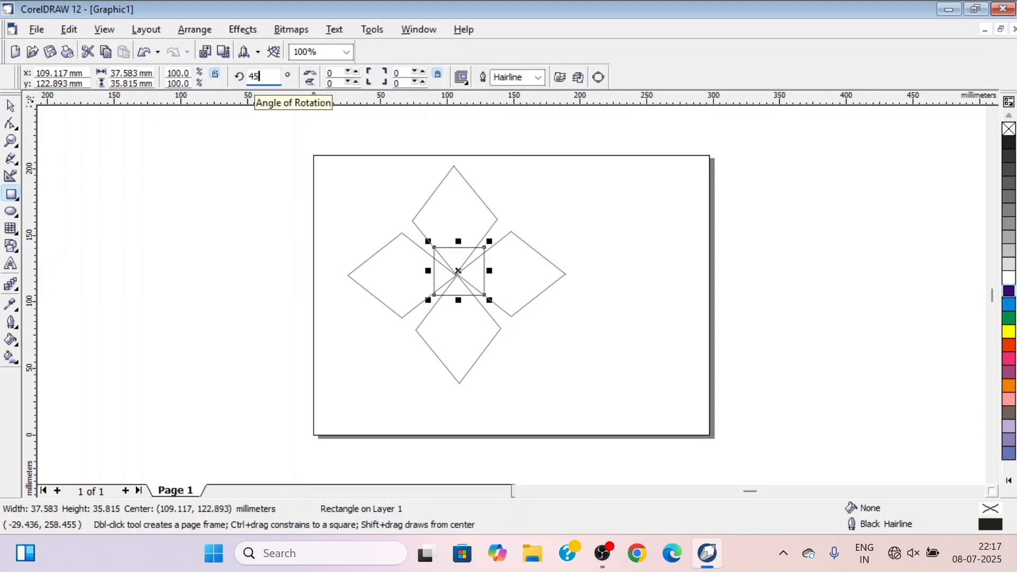
{"action": "key", "text": "Return"}
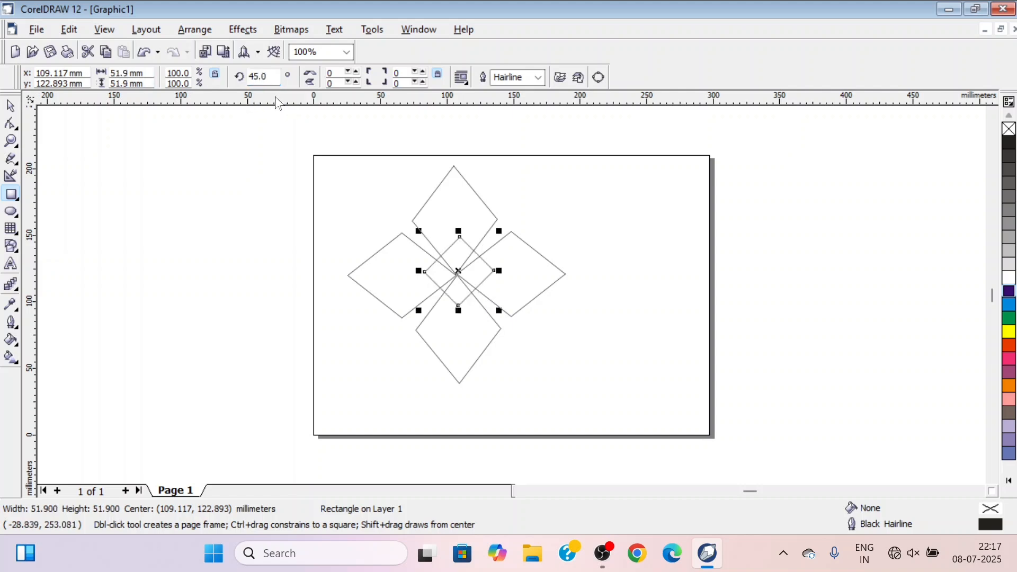
Centre the rotated rectangle on the flower's midpoint both horizontally and vertically
{"action": "key", "text": "space"}
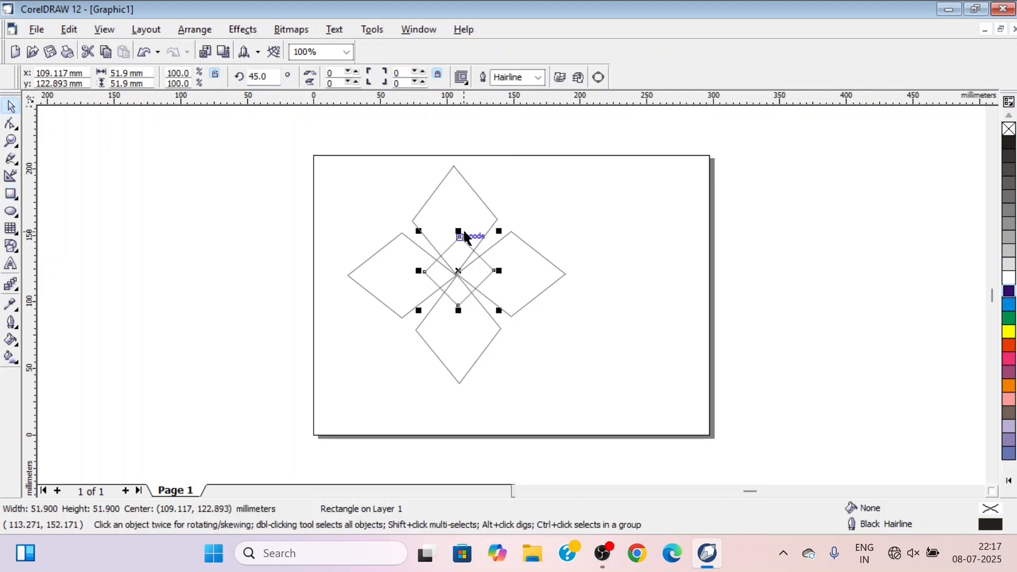
{"action": "left_click", "coordinate": [454, 211], "text": "shift"}
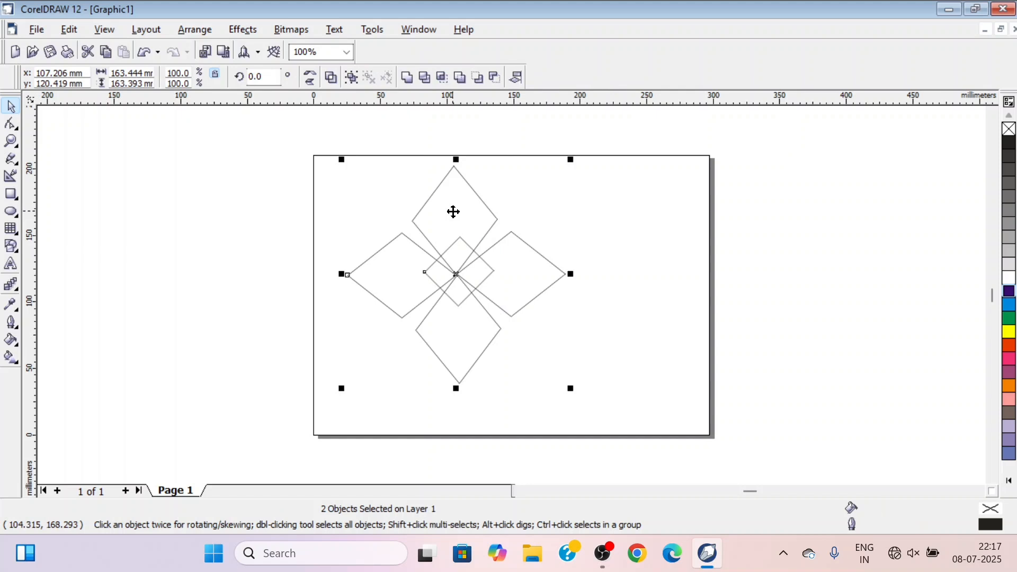
{"action": "key", "text": "Left"}
{"action": "key", "text": "Down"}
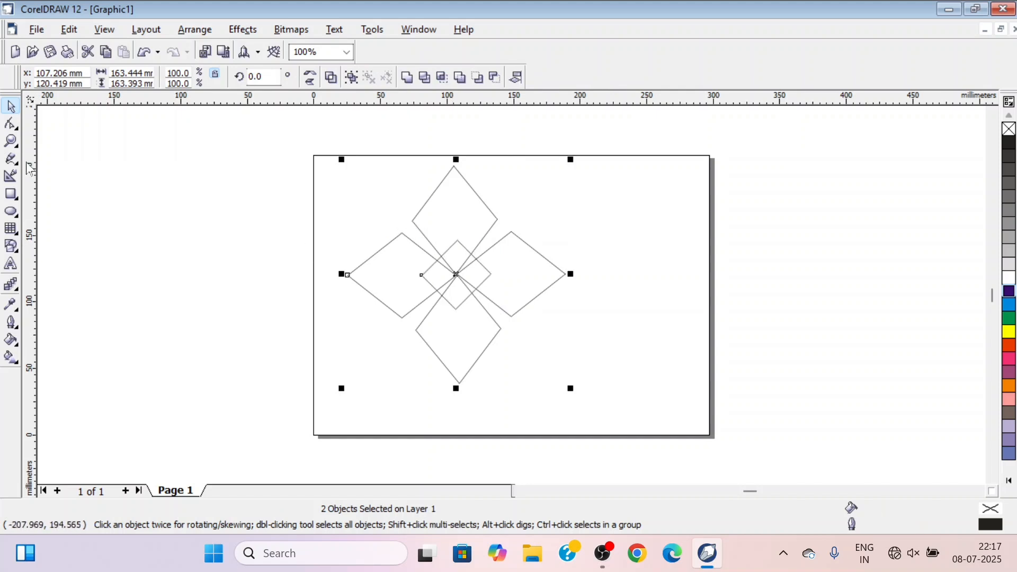
{"action": "left_click", "coordinate": [192, 238]}
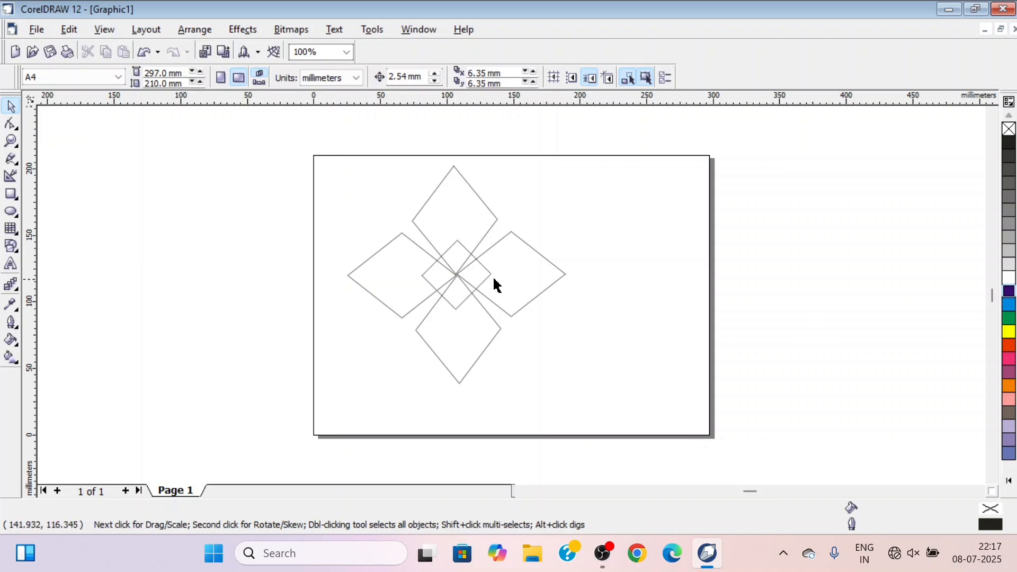
Cut the small rotated rectangle out of the flower's centre with Back Minus Front
{"action": "left_click_drag", "start_coordinate": [417, 299], "coordinate": [627, 400]}
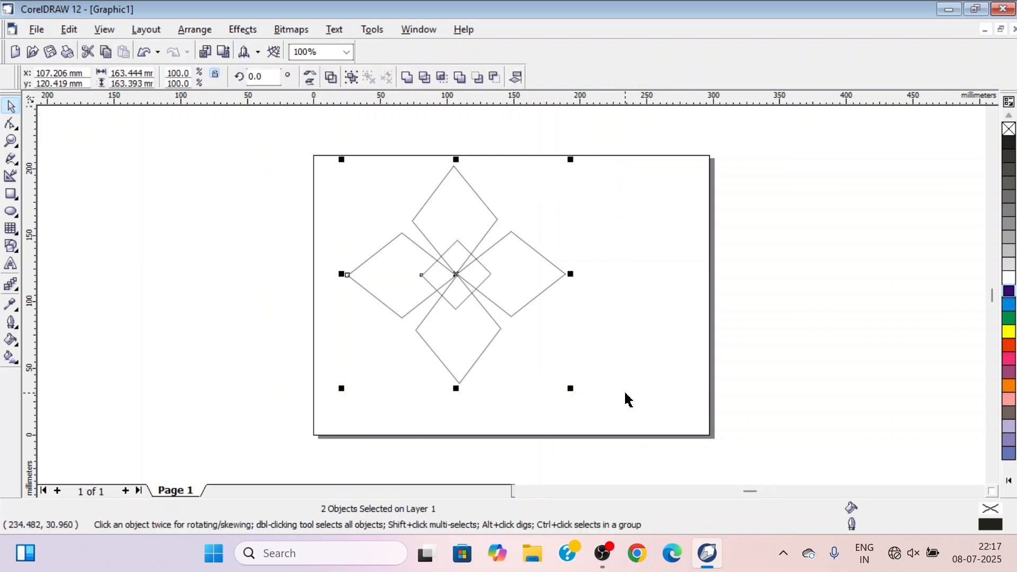
{"action": "left_click", "coordinate": [495, 78]}
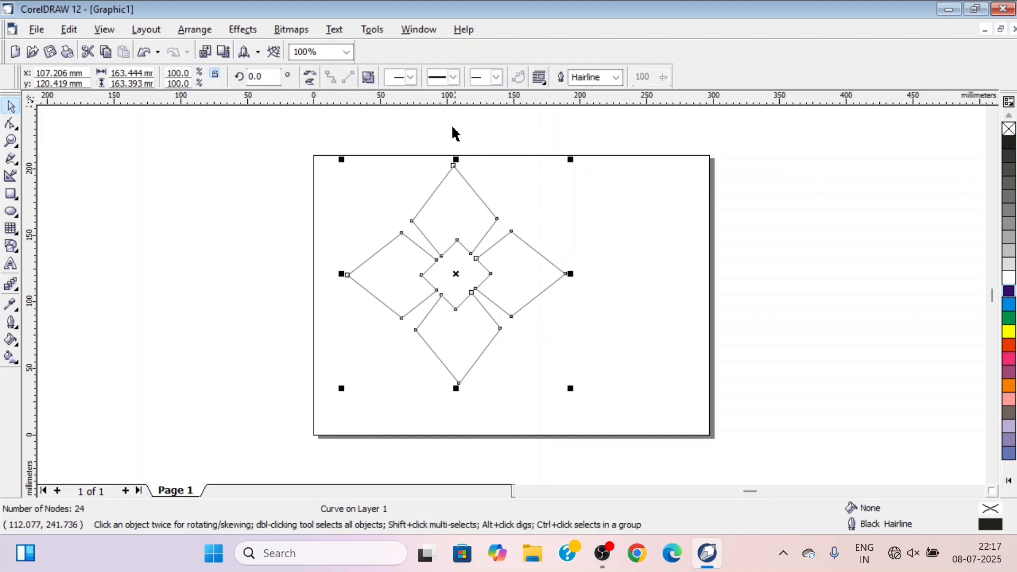
{"action": "left_click", "coordinate": [254, 232]}
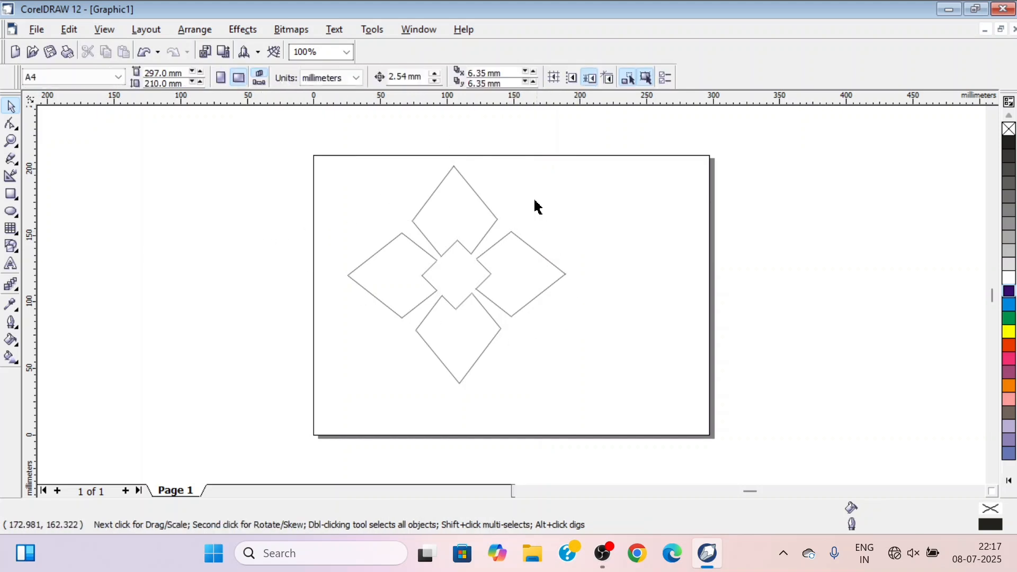
Scale the cut-out flower down proportionally to about 103 mm wide and keep it selected
{"action": "mouse_move", "coordinate": [294, 163]}
{"action": "left_mouse_down"}
{"action": "mouse_move", "coordinate": [531, 379]}
{"action": "mouse_move", "coordinate": [616, 426]}
{"action": "left_mouse_up"}
{"action": "left_click_drag", "start_coordinate": [571, 388], "coordinate": [502, 320]}
{"action": "left_click", "coordinate": [556, 368]}
{"action": "left_click", "coordinate": [436, 231]}
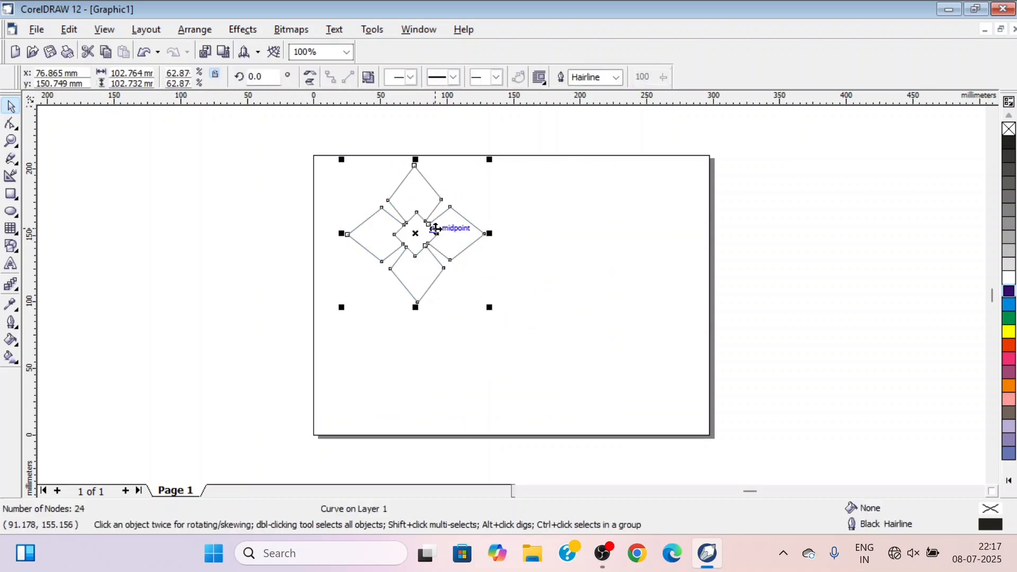
Fill the flower with Cyan and give it a Yellow outline 2.822 mm thick
{"action": "left_click", "coordinate": [1010, 307]}
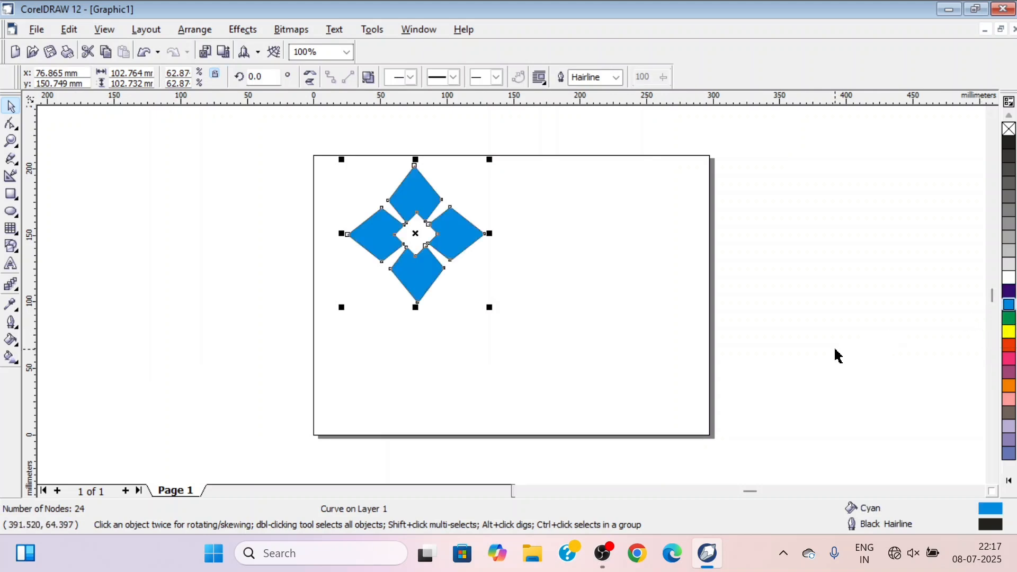
{"action": "right_click", "coordinate": [1008, 333]}
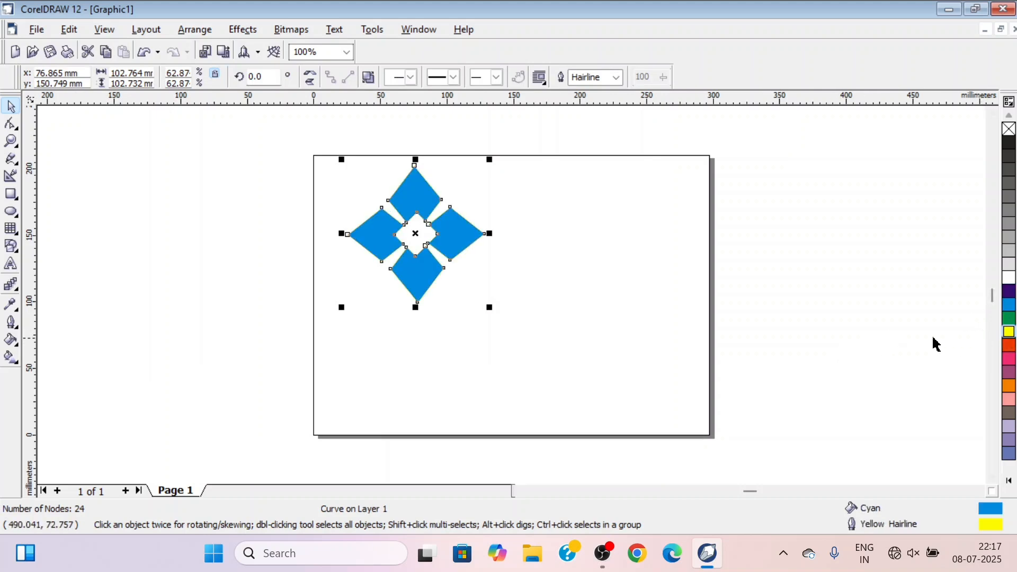
{"action": "left_click", "coordinate": [17, 336]}
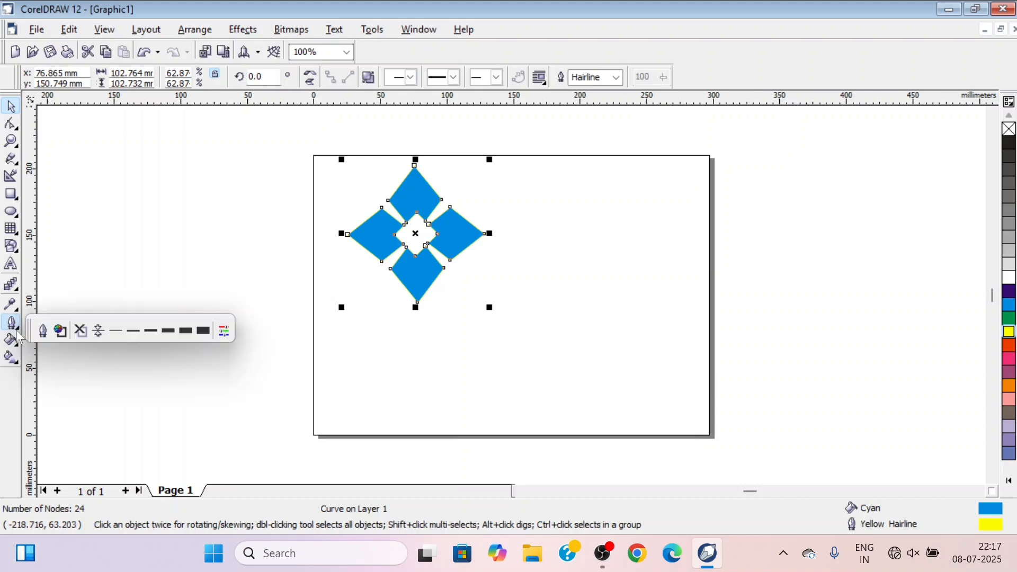
{"action": "left_click", "coordinate": [168, 331]}
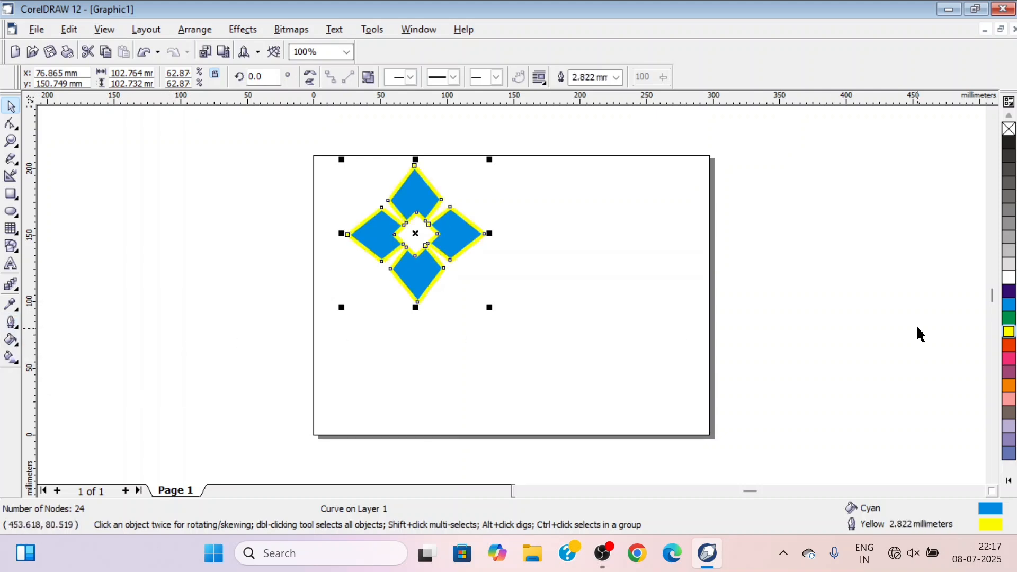
Recolour the flower with a Blue outline and a Yellow fill
{"action": "right_click", "coordinate": [1009, 292]}
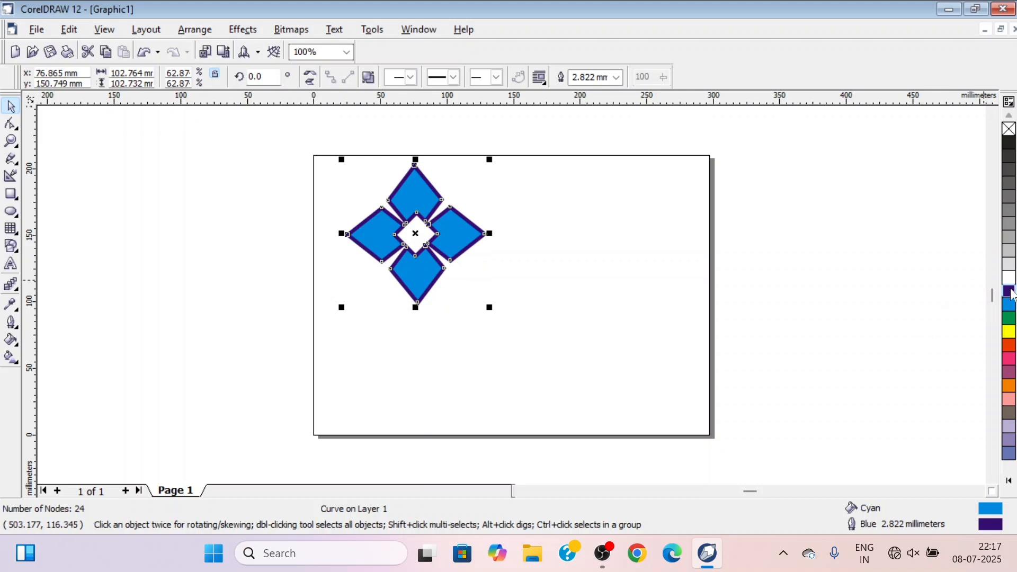
{"action": "left_click", "coordinate": [1010, 332]}
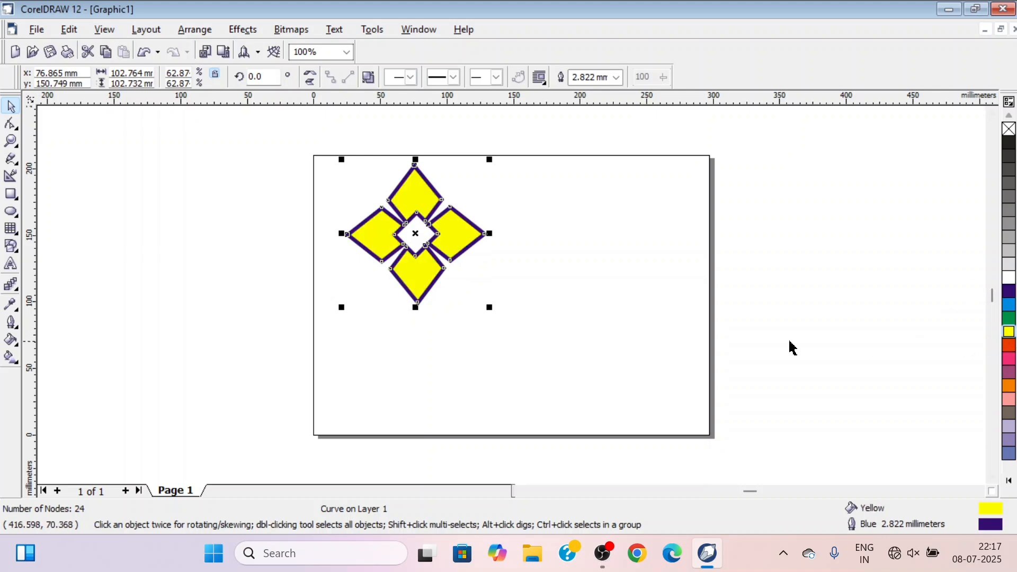
{"action": "left_click", "coordinate": [583, 296]}
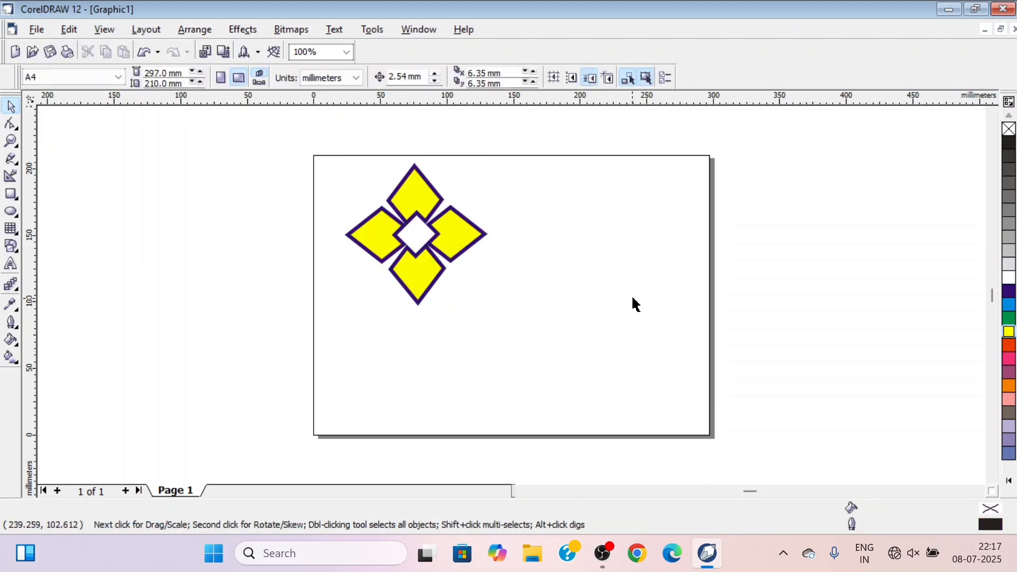
Shrink the flower to about 94 mm wide and apply a linear transparency from its left petal tip to its right petal tip
{"action": "left_click", "coordinate": [453, 243]}
{"action": "left_click_drag", "start_coordinate": [488, 308], "coordinate": [476, 297]}
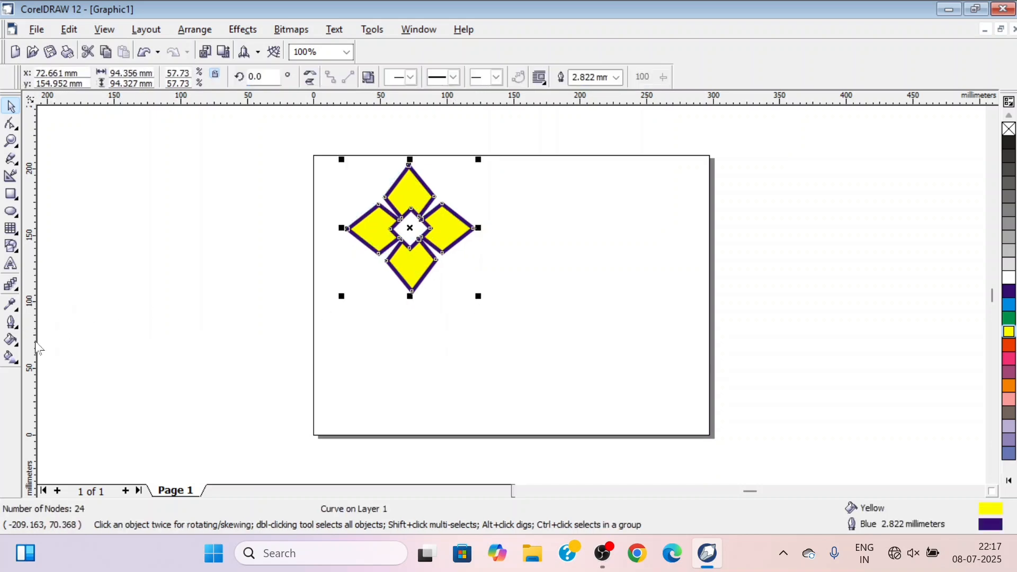
{"action": "left_click", "coordinate": [13, 287]}
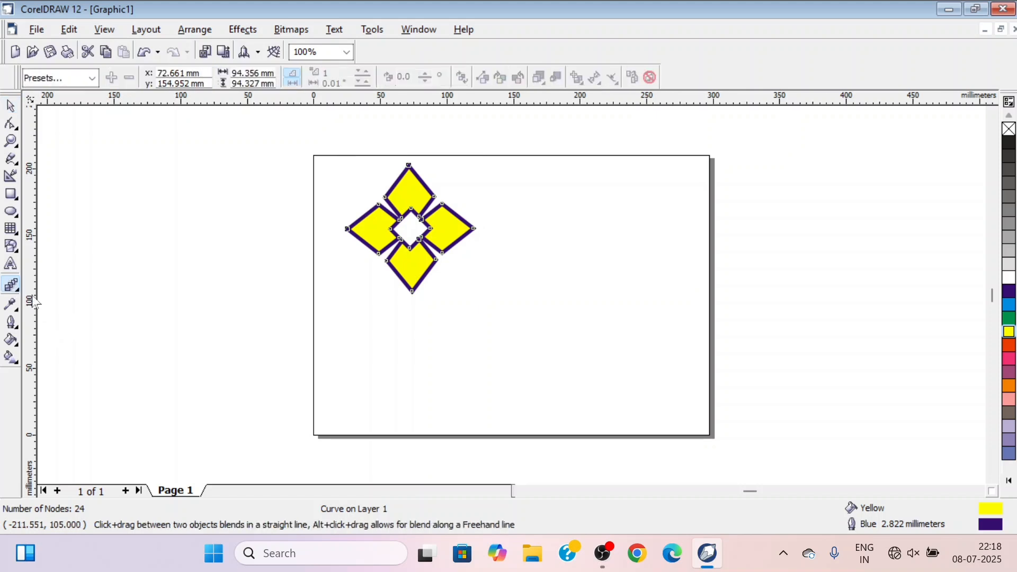
{"action": "left_click", "coordinate": [19, 290]}
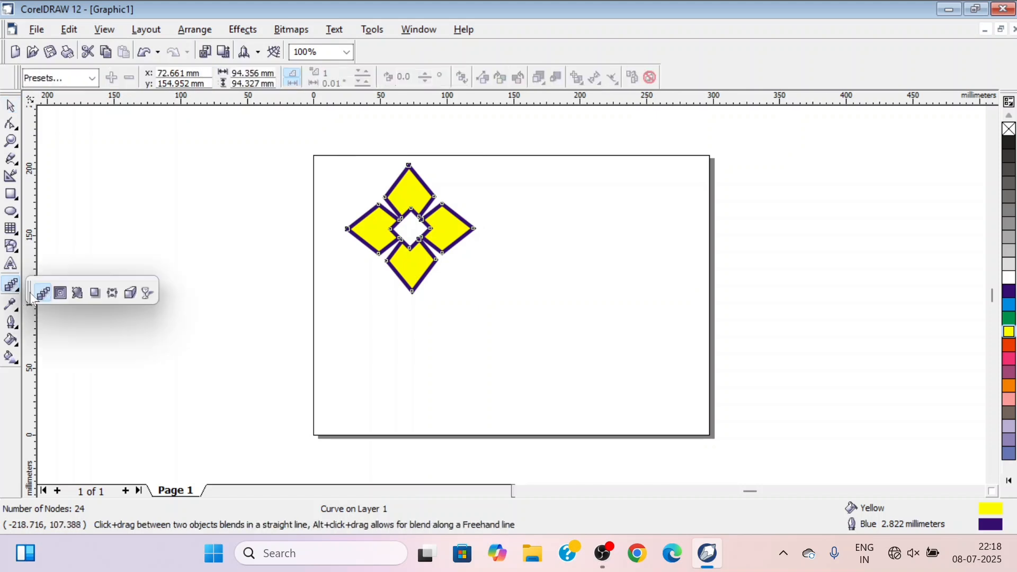
{"action": "left_click", "coordinate": [143, 294]}
{"action": "left_click_drag", "start_coordinate": [346, 229], "coordinate": [473, 229]}
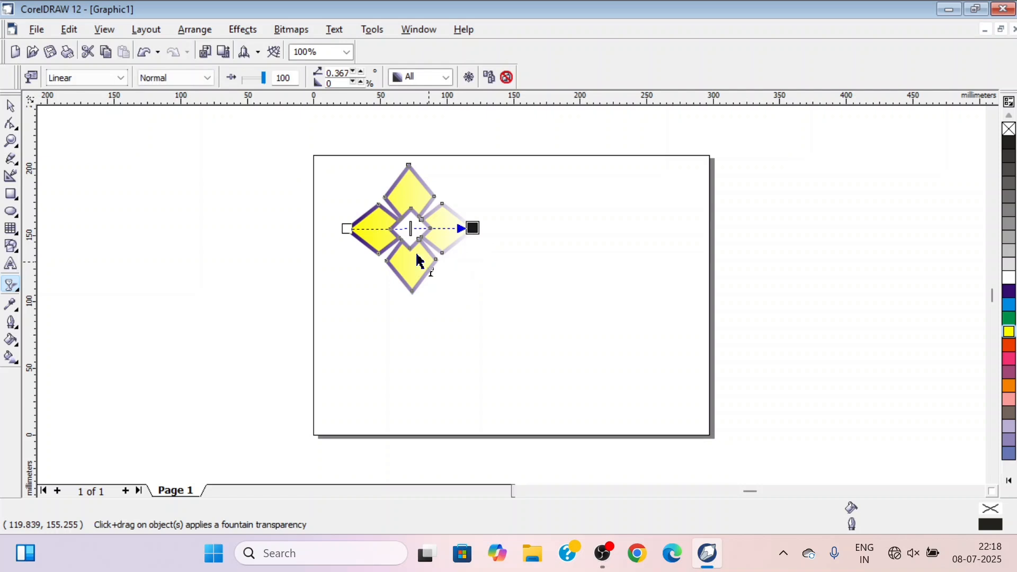
{"action": "left_click", "coordinate": [11, 108]}
{"action": "left_click", "coordinate": [186, 233]}
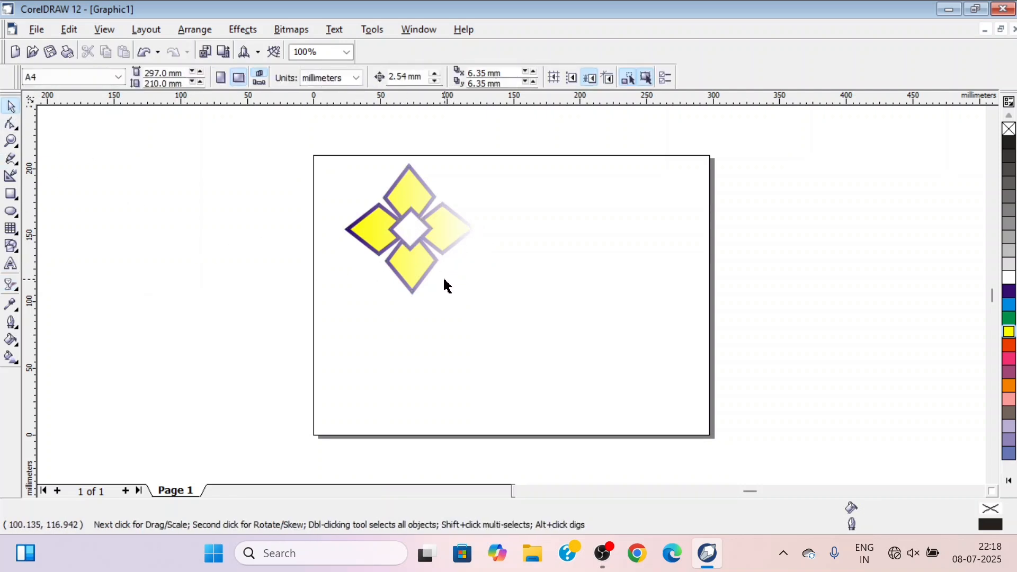
Scale the transparent flower down to about 40 mm wide and move it off the page, beyond its upper-left corner
{"action": "left_click", "coordinate": [424, 278]}
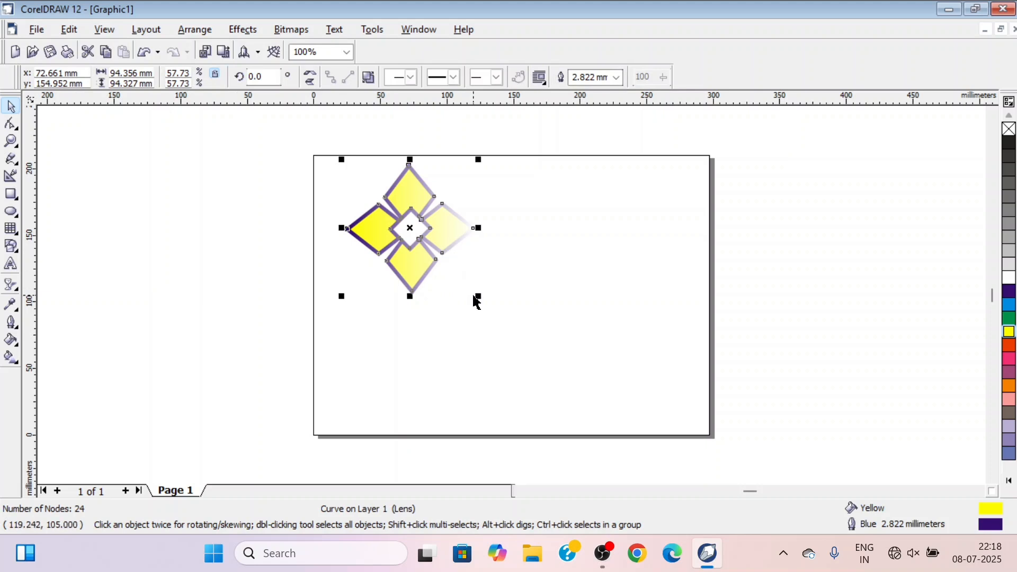
{"action": "left_click_drag", "start_coordinate": [479, 296], "coordinate": [407, 225]}
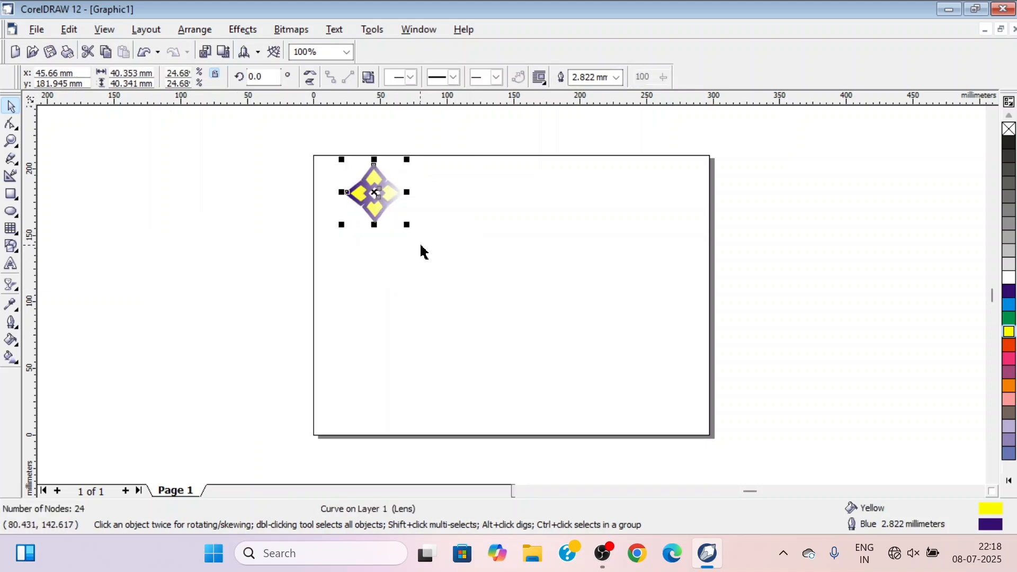
{"action": "left_click_drag", "start_coordinate": [374, 190], "coordinate": [136, 158]}
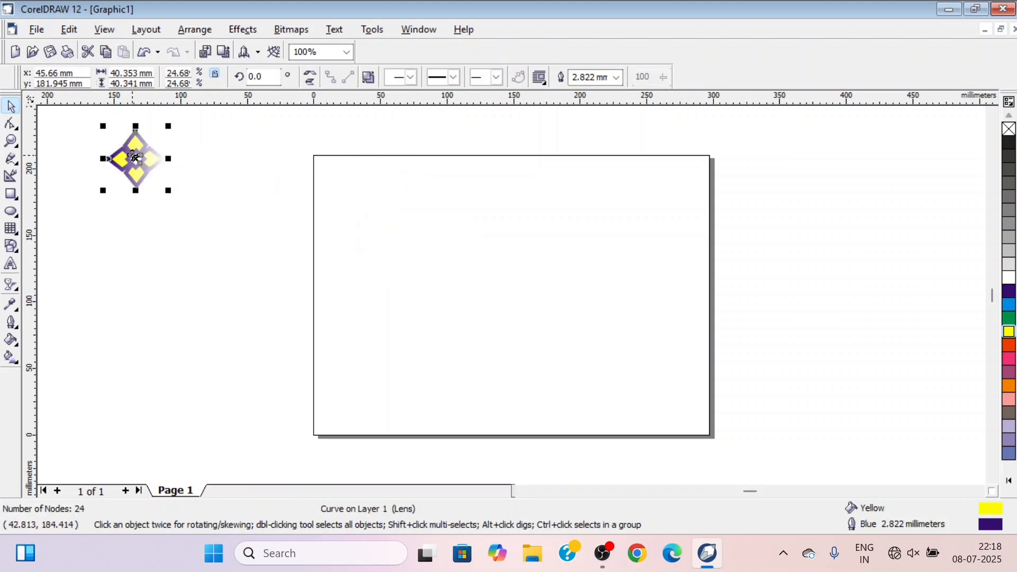
{"action": "left_click", "coordinate": [167, 249]}
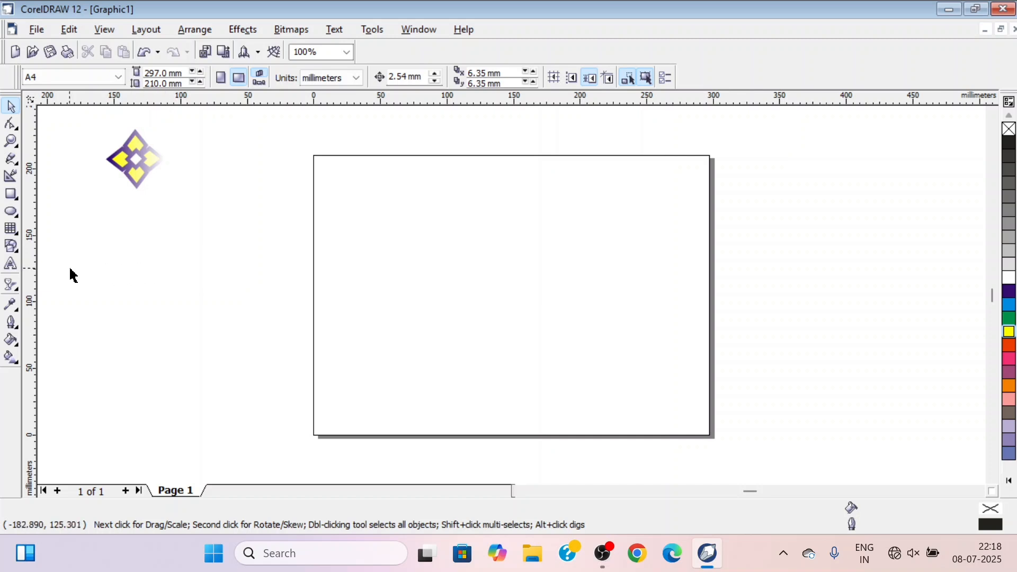
Draw a circle about 36 mm across centred at about 85, 156 mm and activate its rotation handles
{"action": "left_click", "coordinate": [10, 212]}
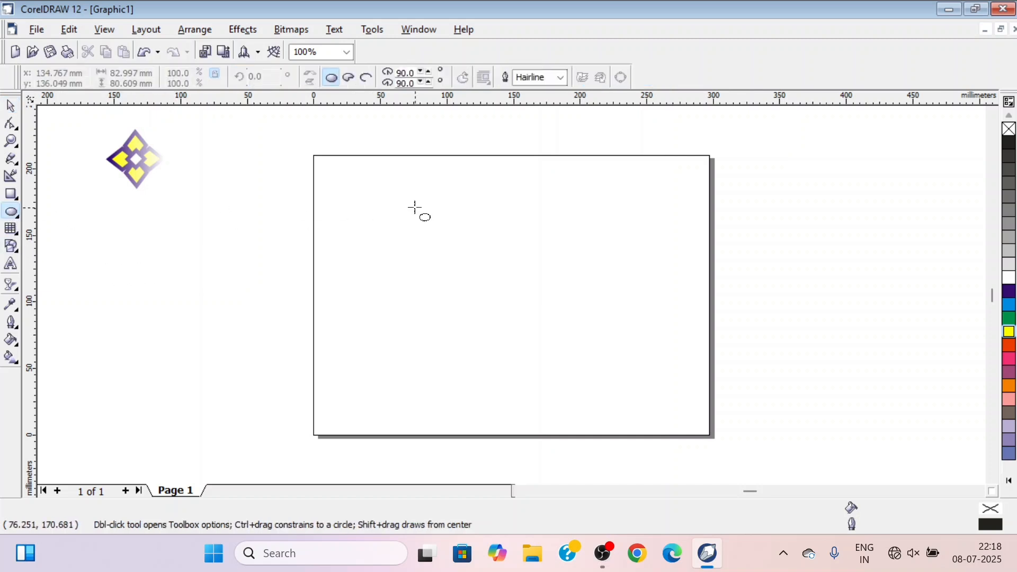
{"action": "left_click_drag", "start_coordinate": [403, 203], "coordinate": [452, 251]}
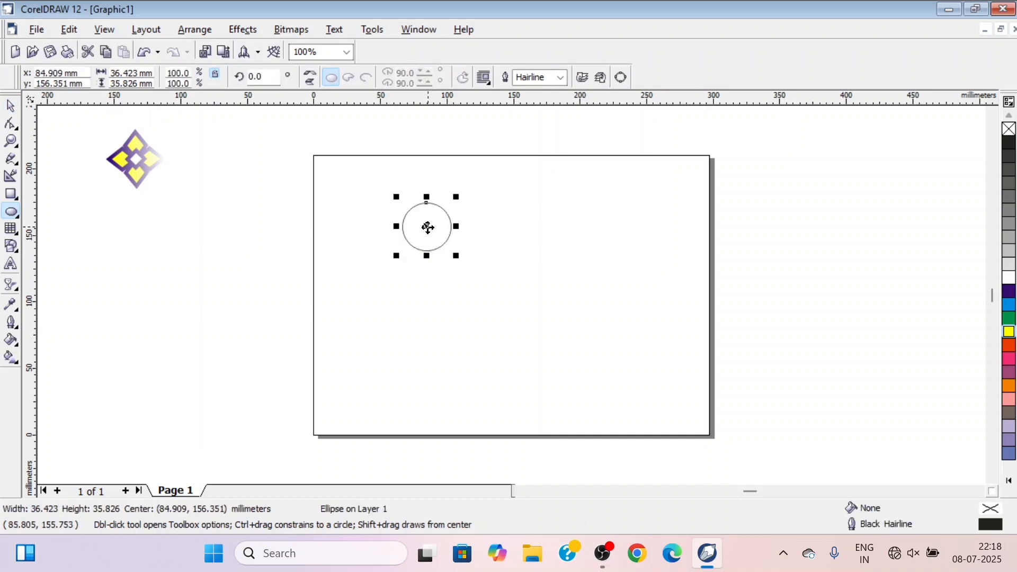
{"action": "left_click", "coordinate": [428, 227]}
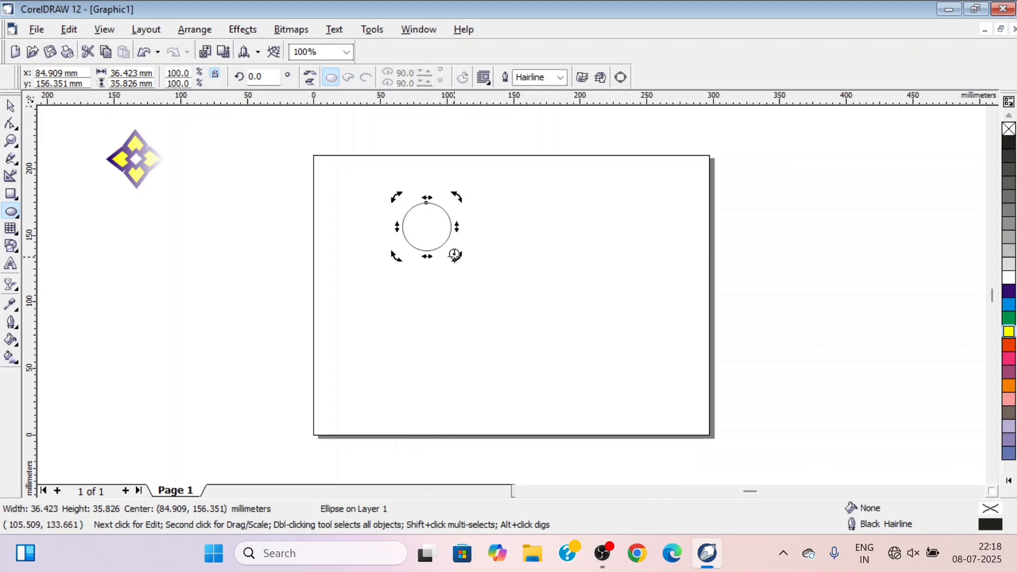
Rotate a copy of the circle by about 19° around its offset rotation centre and repeat until 19 circles form a closed rosette
{"action": "left_click_drag", "start_coordinate": [395, 195], "coordinate": [384, 221]}
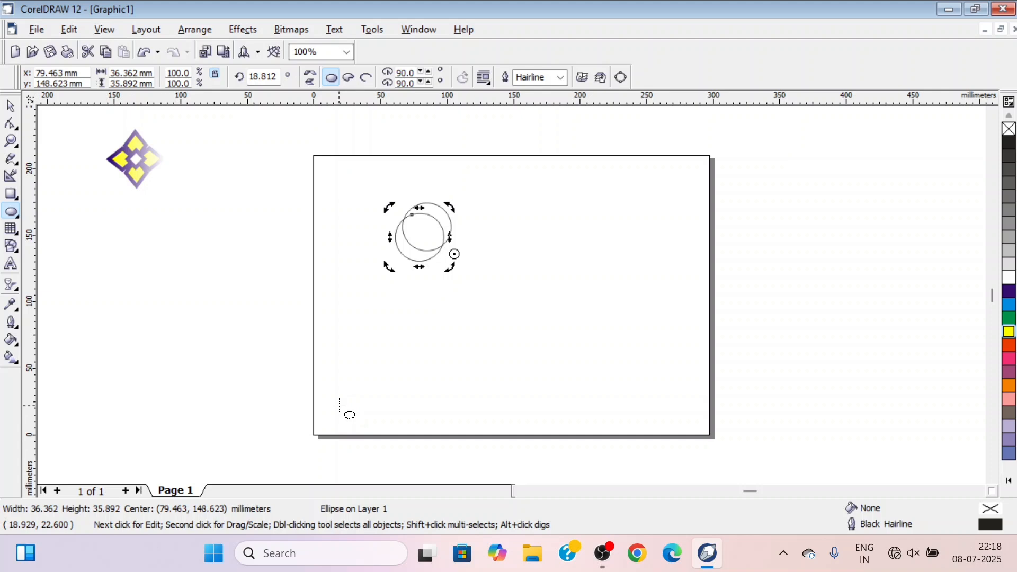
{"action": "key", "text": "ctrl+r"}
{"action": "key", "text": "ctrl+r"}
{"action": "key", "text": "ctrl+r"}
{"action": "key", "text": "ctrl+r"}
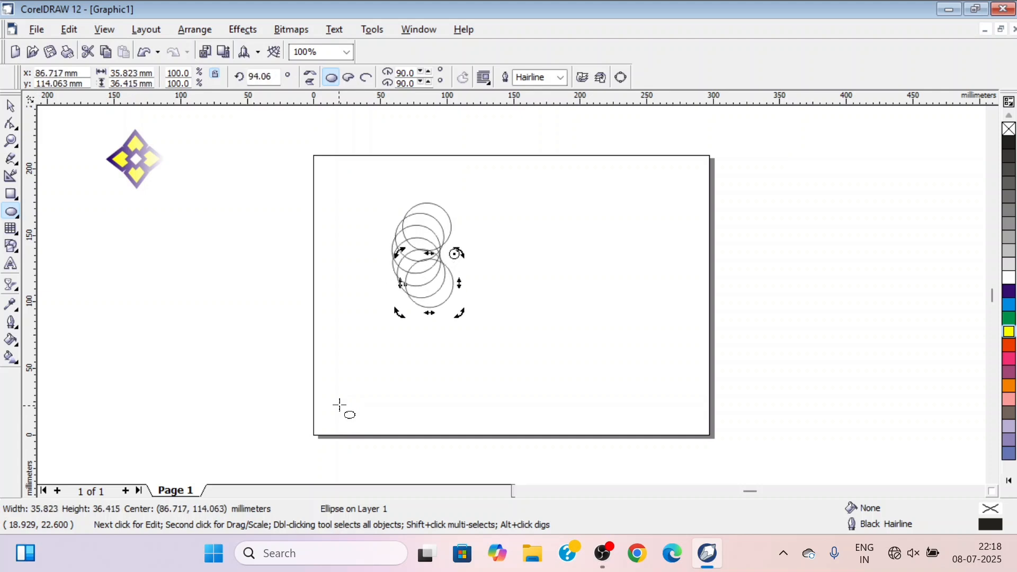
{"action": "key", "text": "ctrl+r"}
{"action": "key", "text": "ctrl+r"}
{"action": "key", "text": "ctrl+r"}
{"action": "key", "text": "ctrl+r"}
{"action": "key", "text": "ctrl+r"}
{"action": "key", "text": "ctrl+r"}
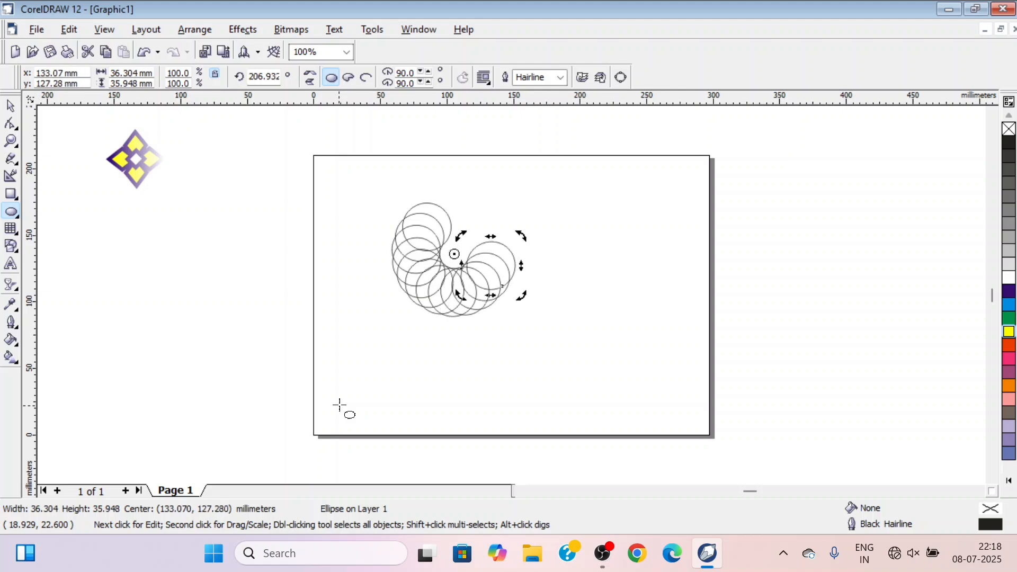
{"action": "key", "text": "ctrl+r"}
{"action": "key", "text": "ctrl+r"}
{"action": "key", "text": "ctrl+r"}
{"action": "key", "text": "ctrl+r"}
{"action": "key", "text": "ctrl+r"}
{"action": "key", "text": "ctrl+r"}
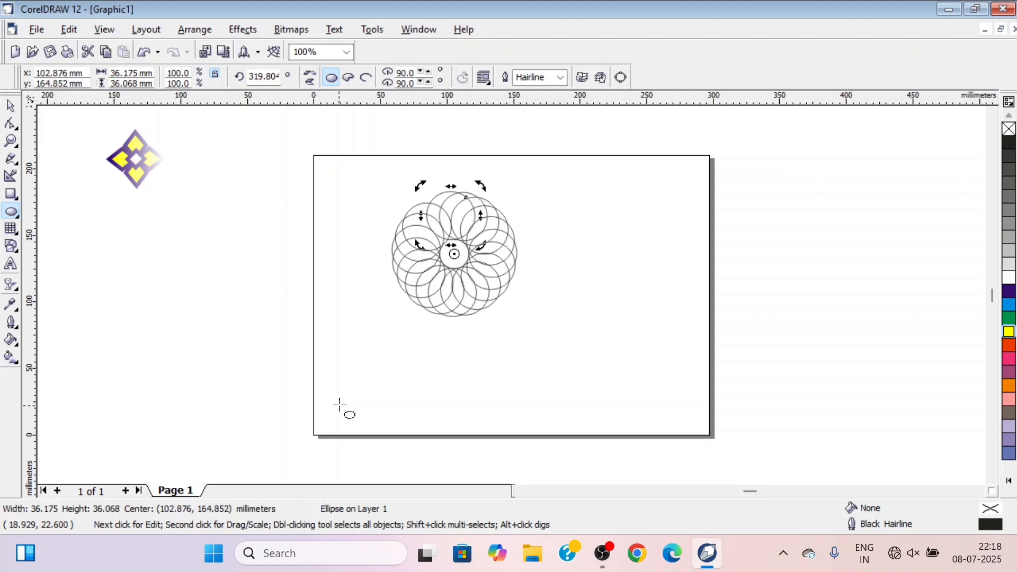
{"action": "key", "text": "ctrl+r"}
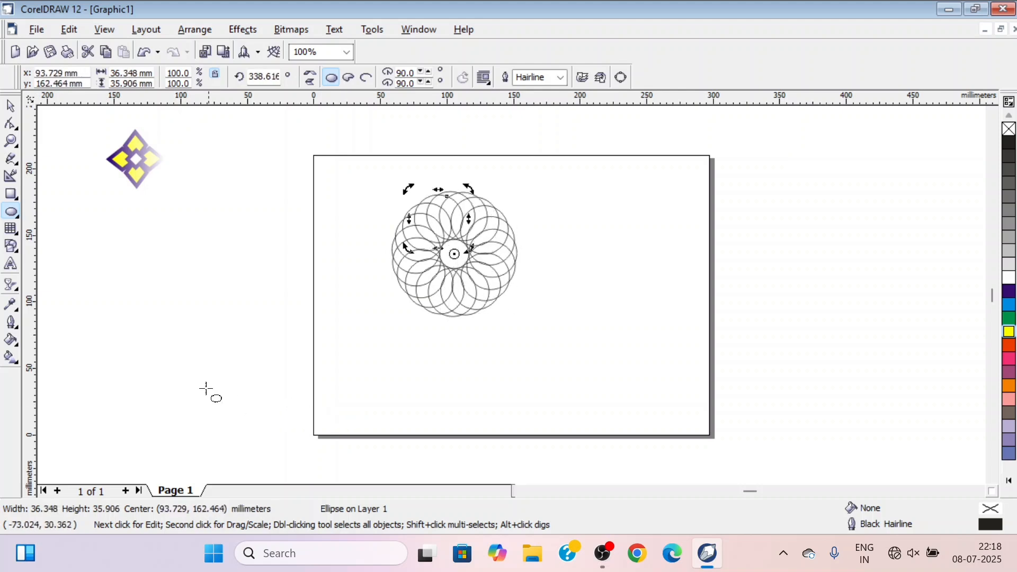
Select all the rosette's circles, move them off the page below the yellow flower, and shrink the rosette to about 69 mm wide
{"action": "left_click", "coordinate": [11, 106]}
{"action": "left_click", "coordinate": [207, 279]}
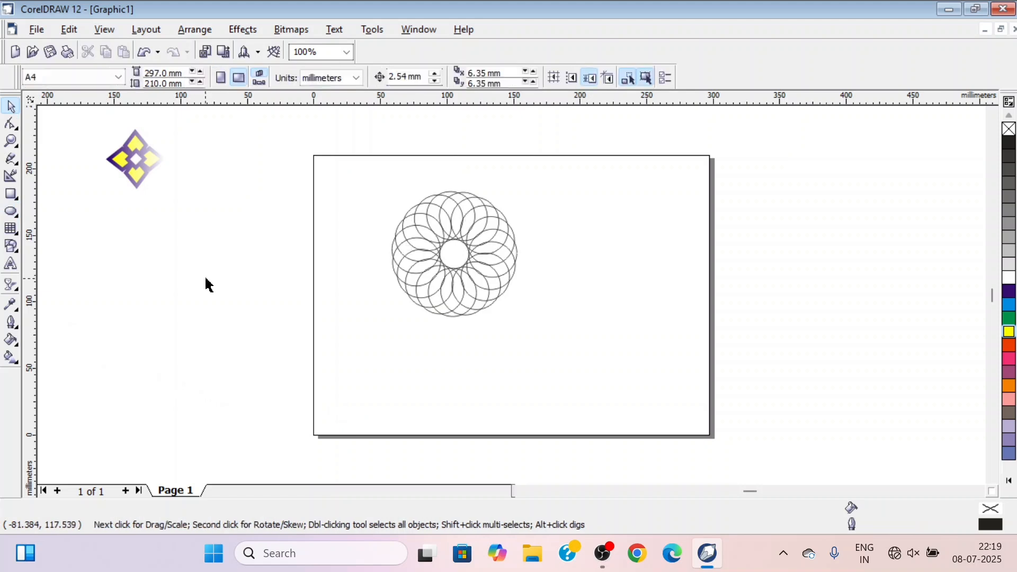
{"action": "left_click_drag", "start_coordinate": [335, 180], "coordinate": [551, 357]}
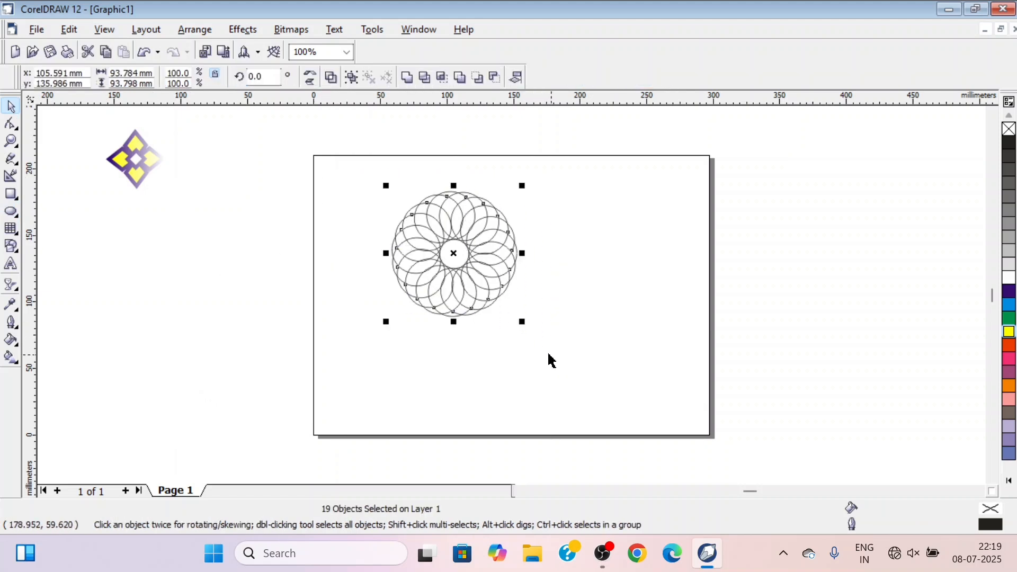
{"action": "left_click_drag", "start_coordinate": [457, 258], "coordinate": [133, 280]}
{"action": "left_click_drag", "start_coordinate": [198, 348], "coordinate": [171, 319]}
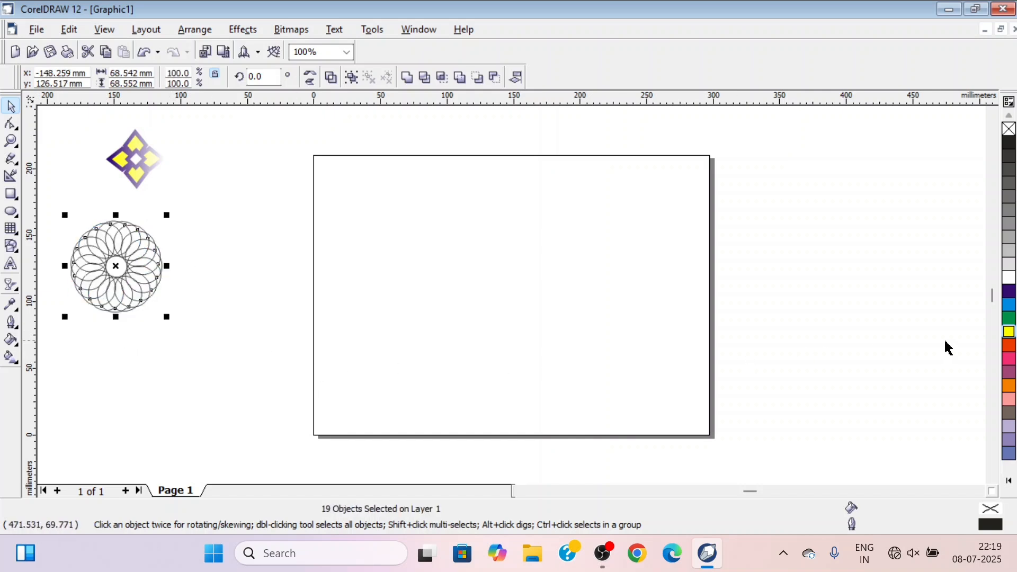
Try a light blue fill on the circle rosette, remove the fill again and deselect it
{"action": "left_click", "coordinate": [1008, 306]}
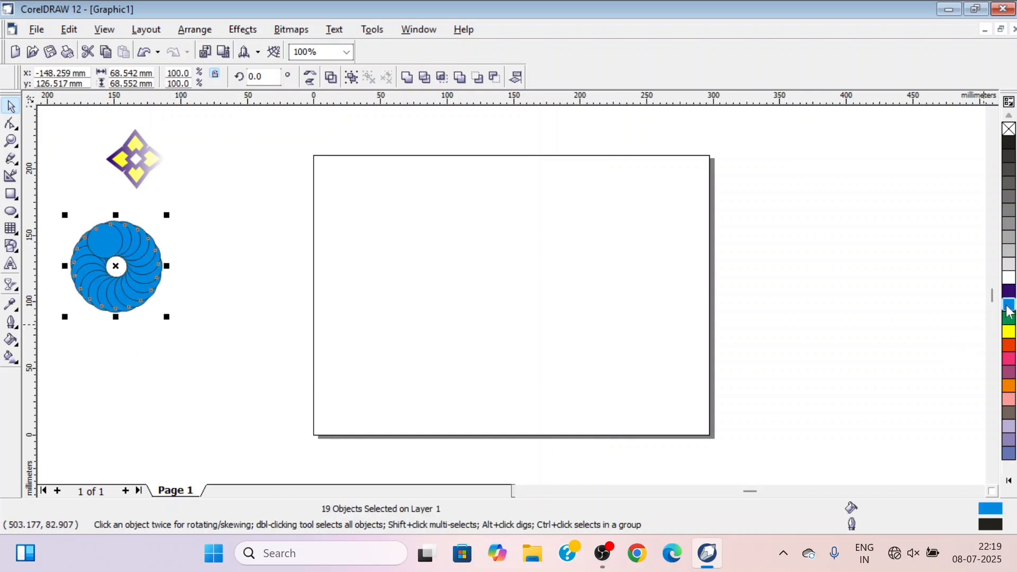
{"action": "left_click", "coordinate": [1009, 129]}
{"action": "left_click", "coordinate": [213, 353]}
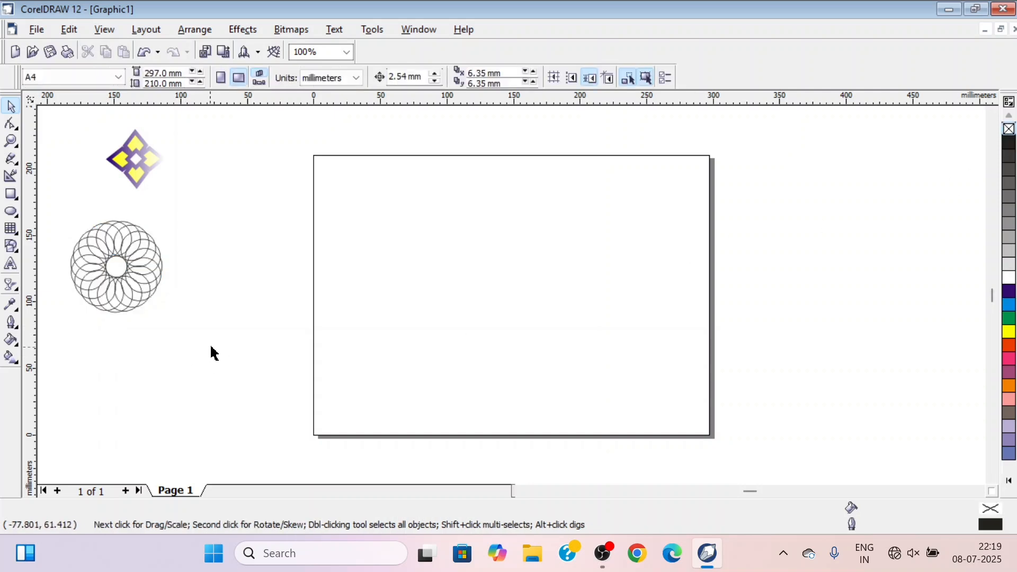
Draw a heart basic shape about 39 by 53 mm in the page's upper-left area and place its rotation centre at its bottom tip
{"action": "left_click", "coordinate": [18, 252]}
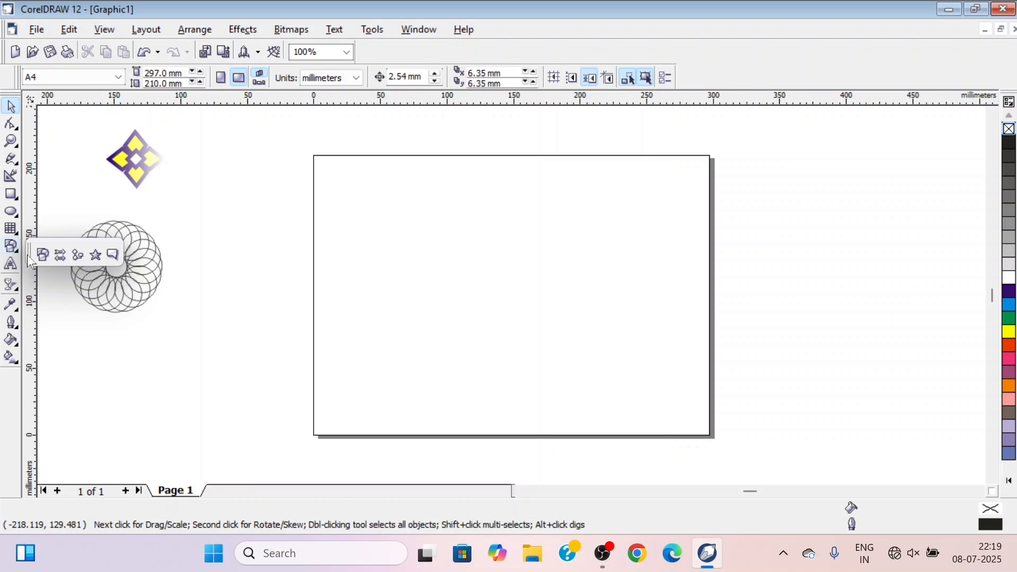
{"action": "left_click", "coordinate": [43, 256]}
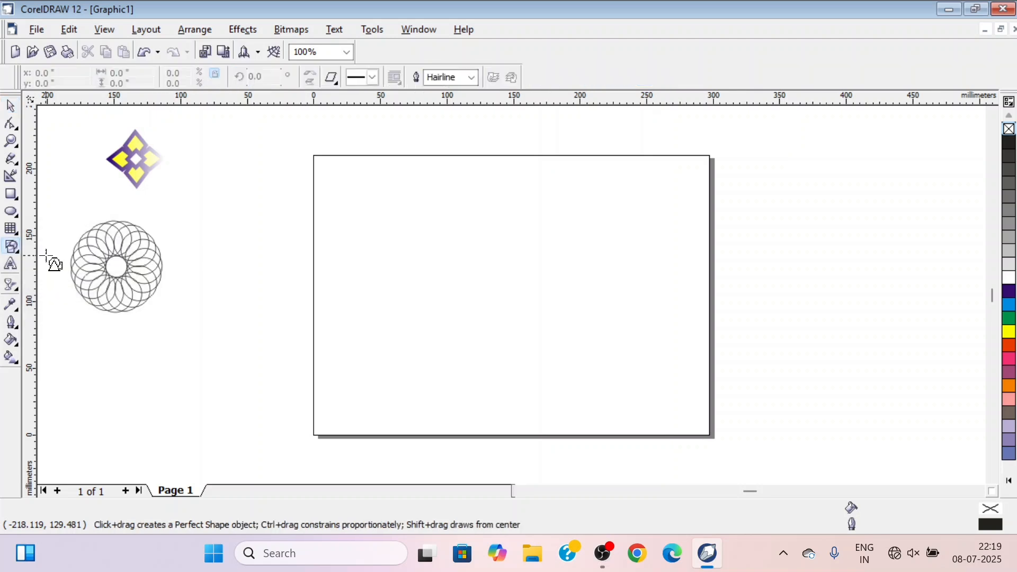
{"action": "left_click", "coordinate": [332, 79]}
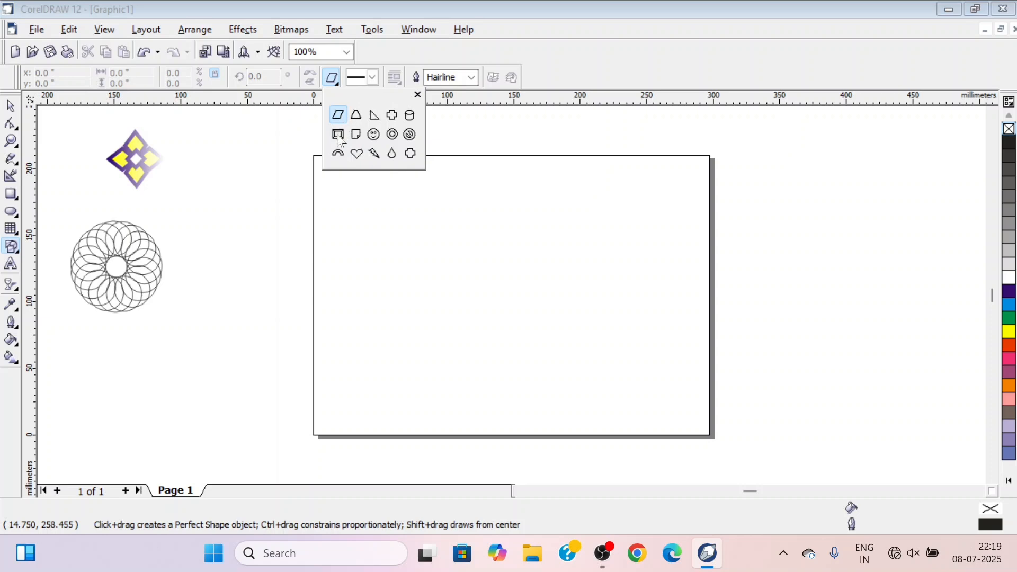
{"action": "left_click", "coordinate": [356, 154]}
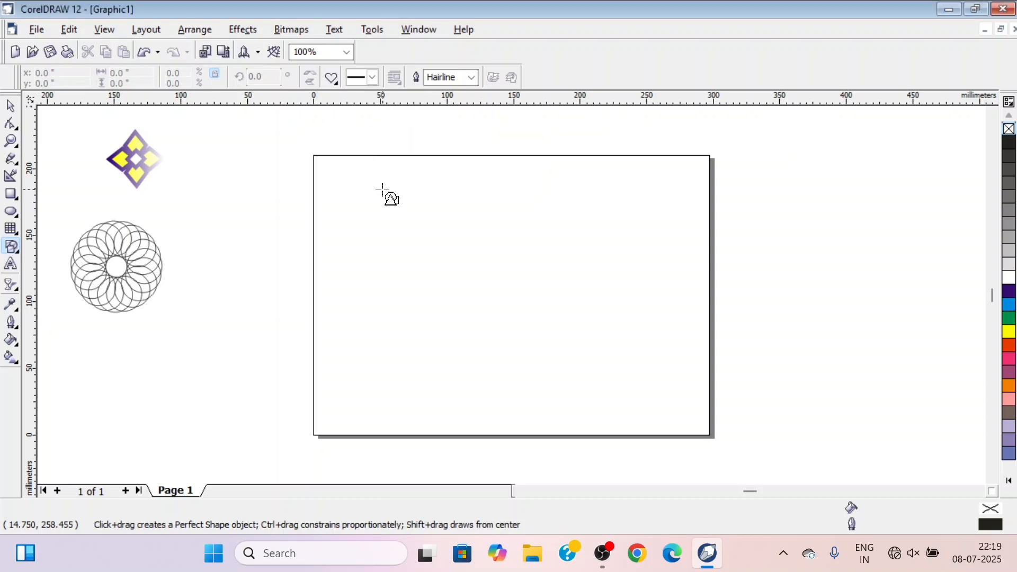
{"action": "left_click_drag", "start_coordinate": [383, 184], "coordinate": [440, 260]}
{"action": "left_click", "coordinate": [408, 220]}
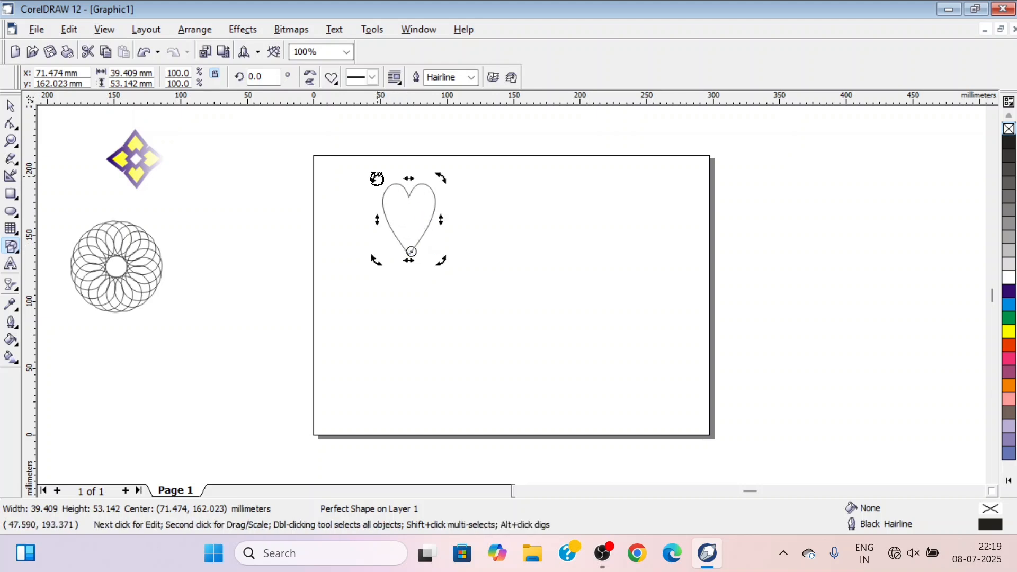
Rotate a copy of the heart by about 50° around its bottom tip and repeat until 15 hearts form a full rosette
{"action": "left_click_drag", "start_coordinate": [377, 178], "coordinate": [320, 232]}
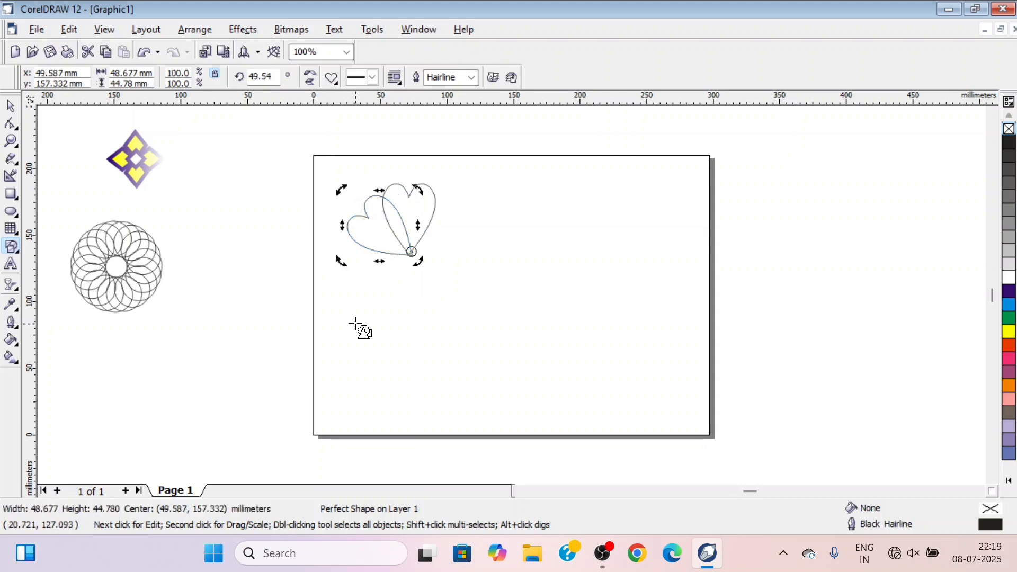
{"action": "key", "text": "ctrl+r"}
{"action": "key", "text": "ctrl+r"}
{"action": "key", "text": "ctrl+r"}
{"action": "key", "text": "ctrl+r"}
{"action": "key", "text": "ctrl+r"}
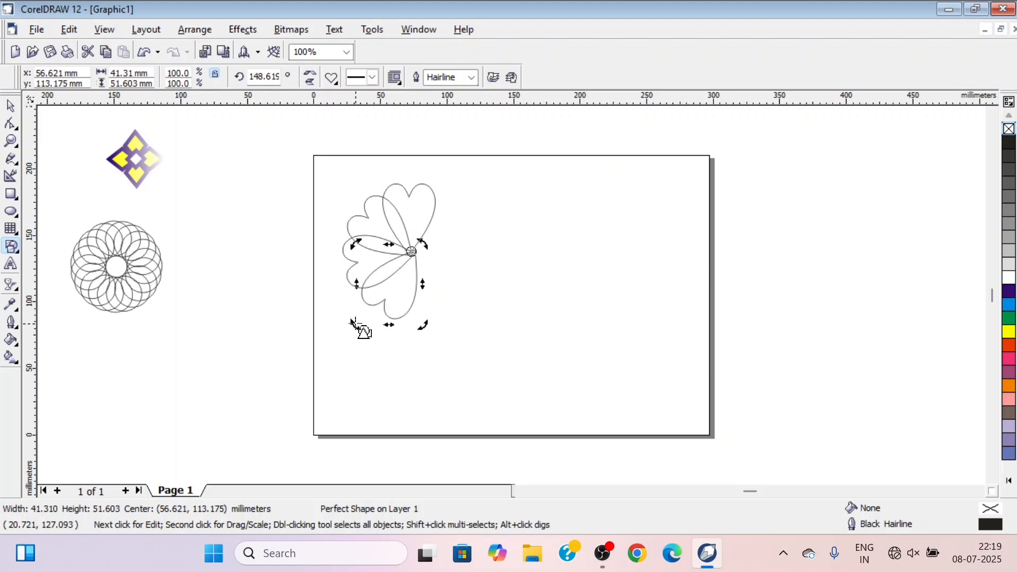
{"action": "key", "text": "ctrl+r"}
{"action": "key", "text": "ctrl+r"}
{"action": "key", "text": "ctrl+r"}
{"action": "key", "text": "ctrl+r"}
{"action": "key", "text": "ctrl+r"}
{"action": "key", "text": "ctrl+r"}
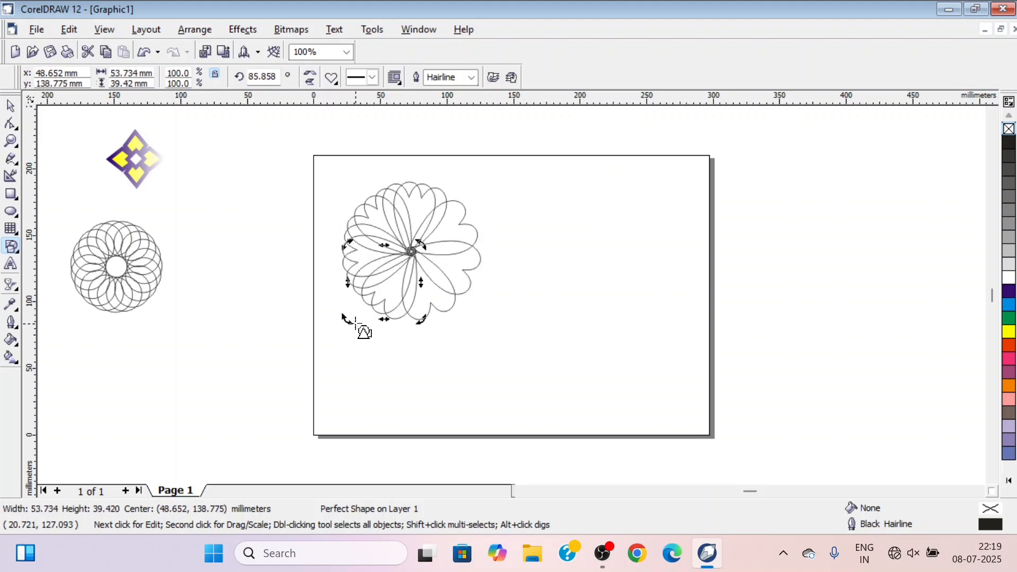
{"action": "key", "text": "ctrl+r"}
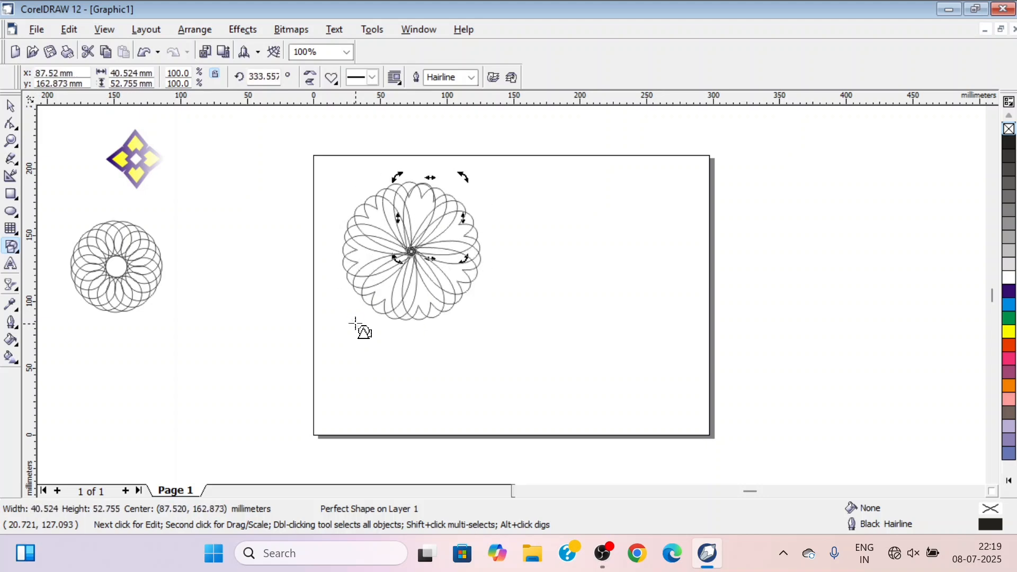
Select all the hearts of the rosette and give them a Blue outline with no fill
{"action": "left_click", "coordinate": [10, 106]}
{"action": "left_click", "coordinate": [268, 270]}
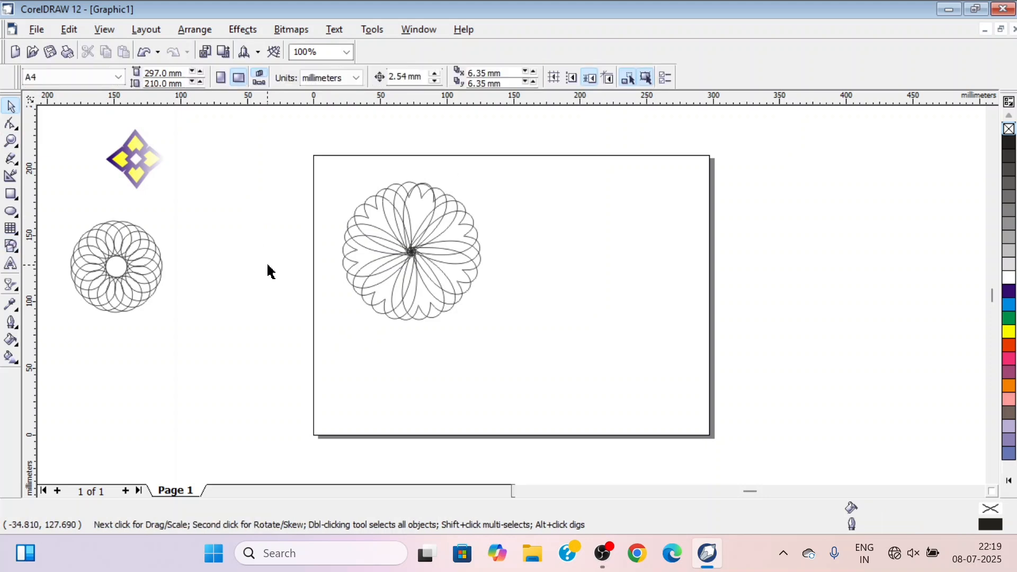
{"action": "left_click_drag", "start_coordinate": [270, 170], "coordinate": [532, 369]}
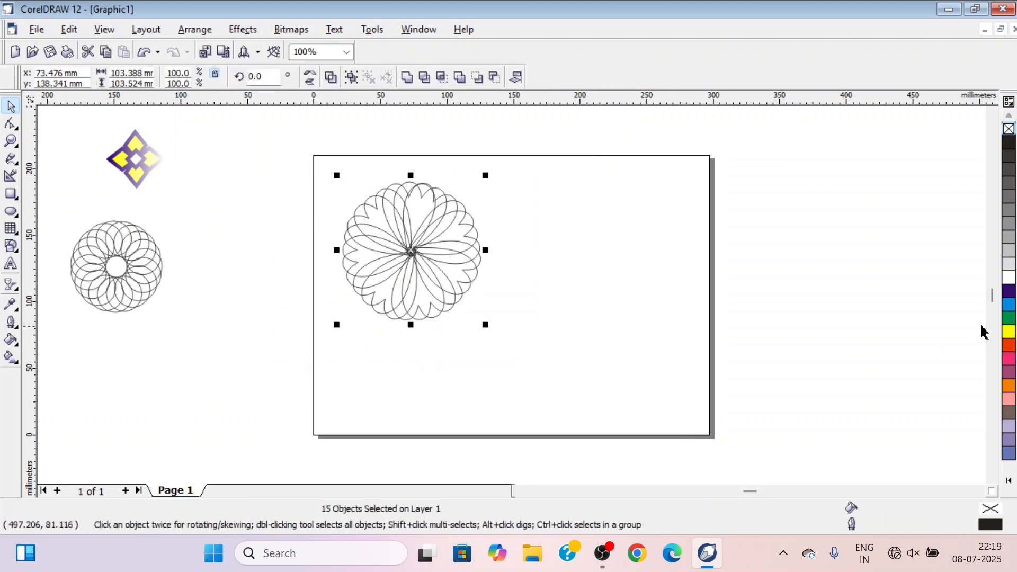
{"action": "left_click", "coordinate": [1009, 347]}
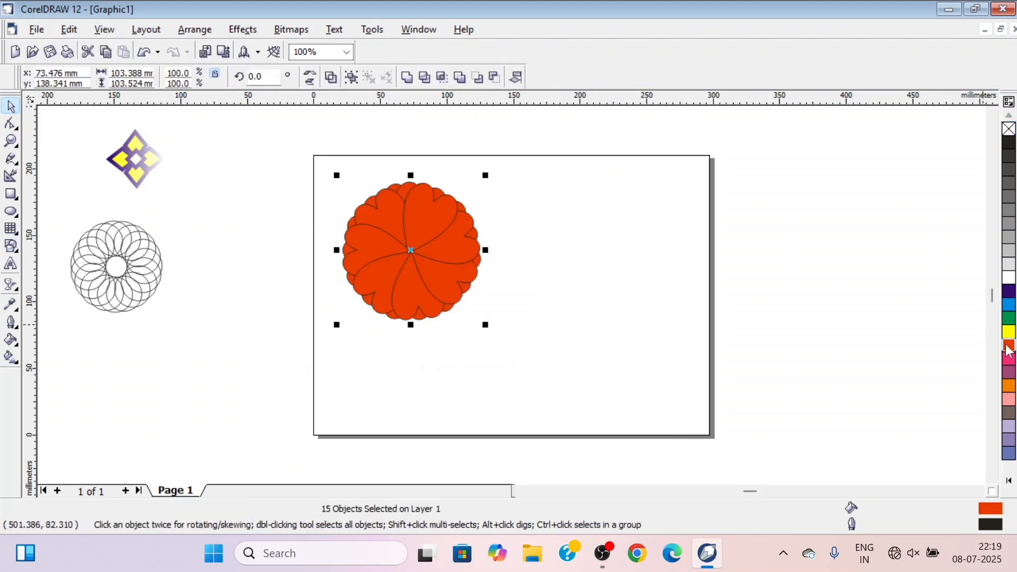
{"action": "left_click", "coordinate": [1008, 129]}
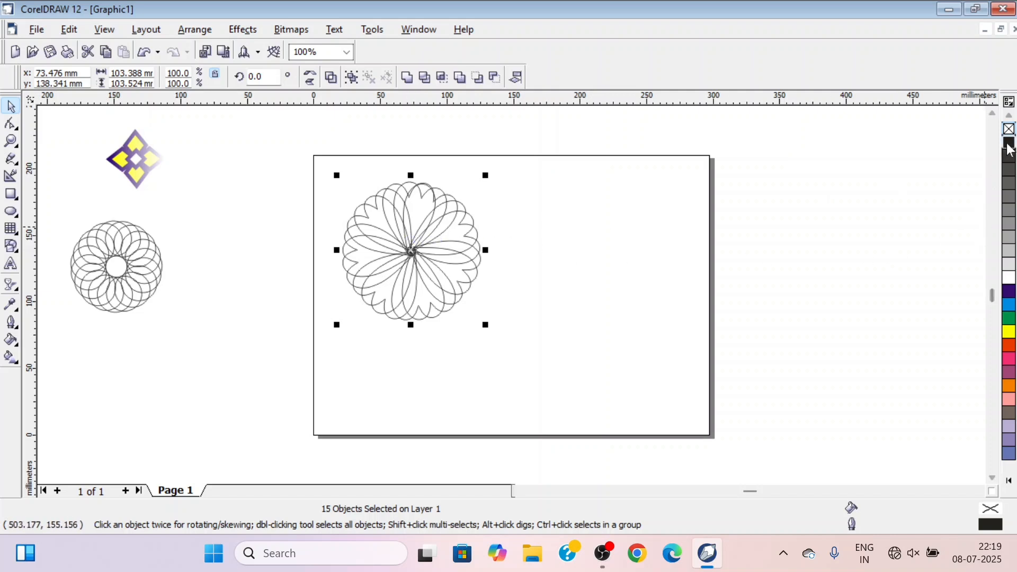
{"action": "right_click", "coordinate": [1009, 333]}
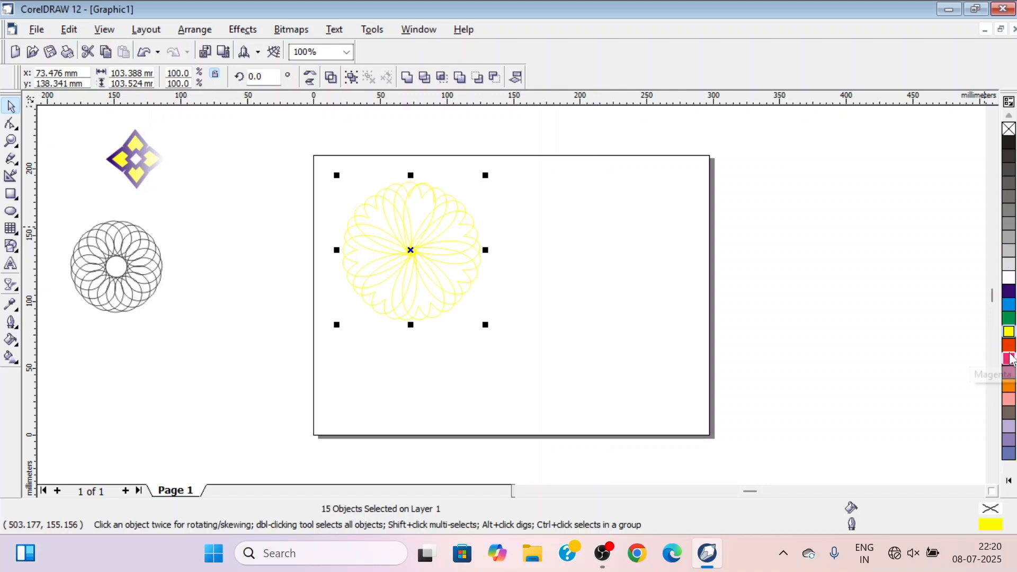
{"action": "right_click", "coordinate": [1010, 345]}
{"action": "right_click", "coordinate": [1008, 293]}
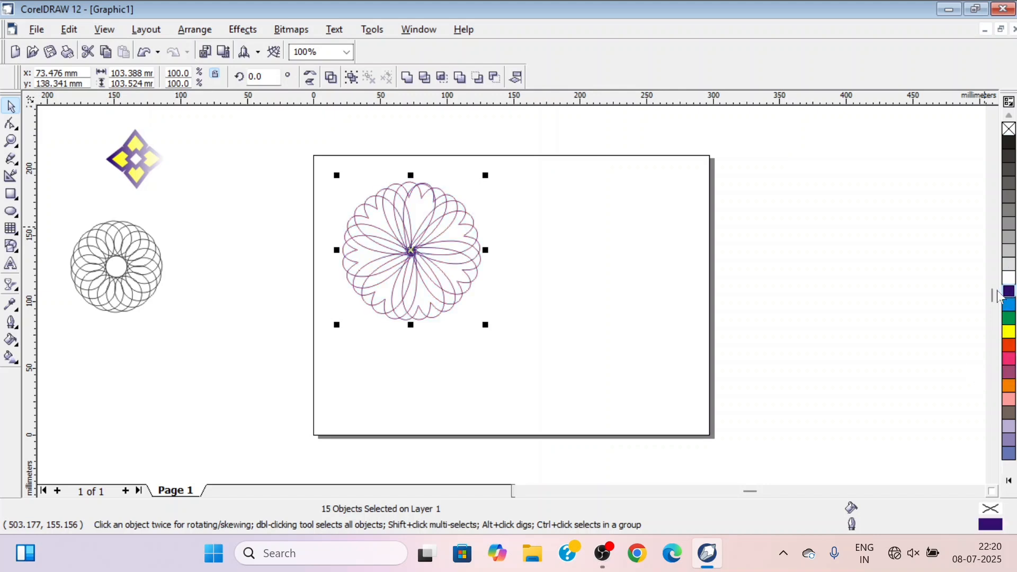
Move the heart rosette off the page to about -74, 64 mm and shrink it to about 70 mm wide
{"action": "left_click_drag", "start_coordinate": [411, 256], "coordinate": [212, 348]}
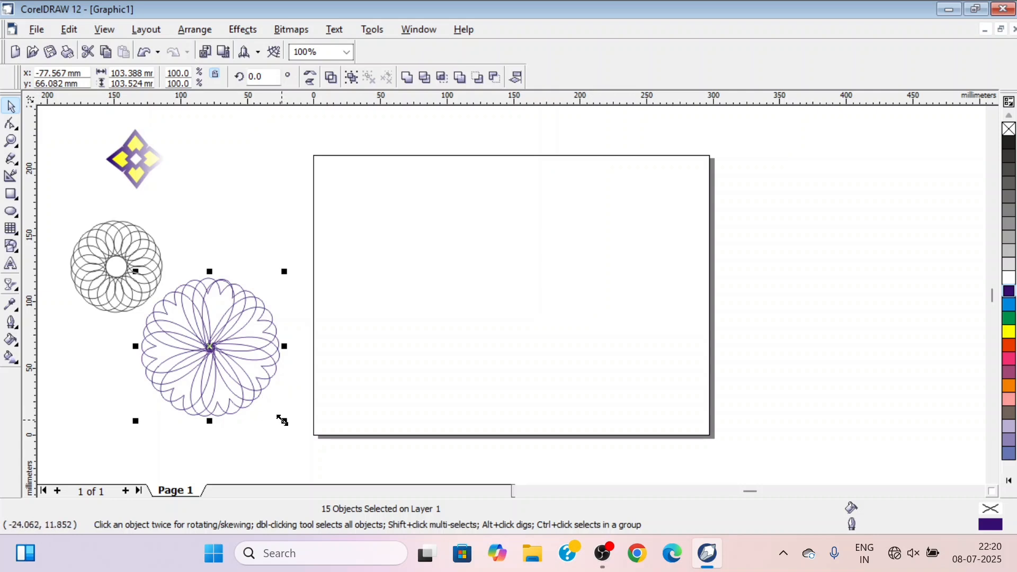
{"action": "left_click_drag", "start_coordinate": [282, 421], "coordinate": [242, 379]}
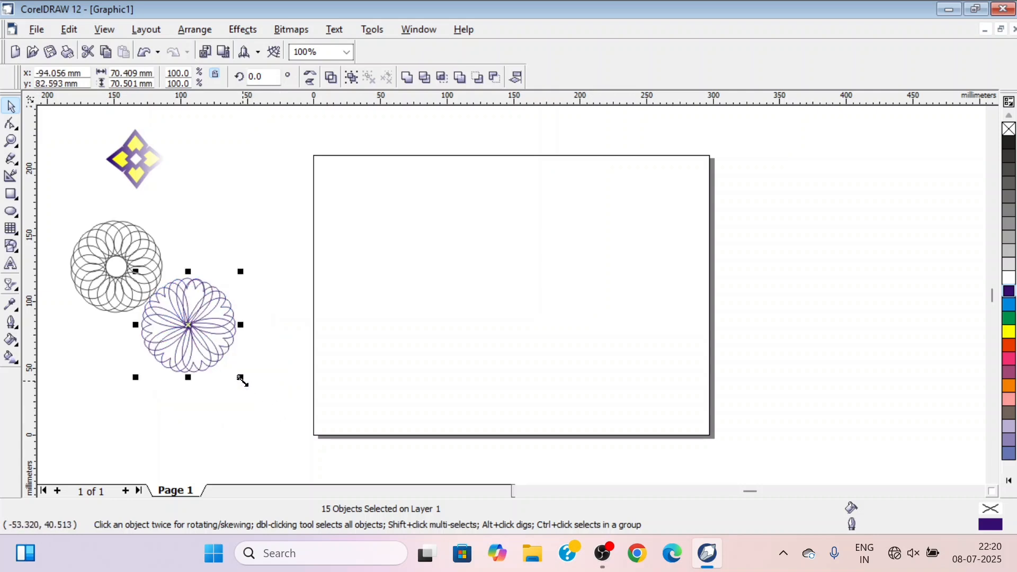
{"action": "left_click_drag", "start_coordinate": [199, 324], "coordinate": [205, 352]}
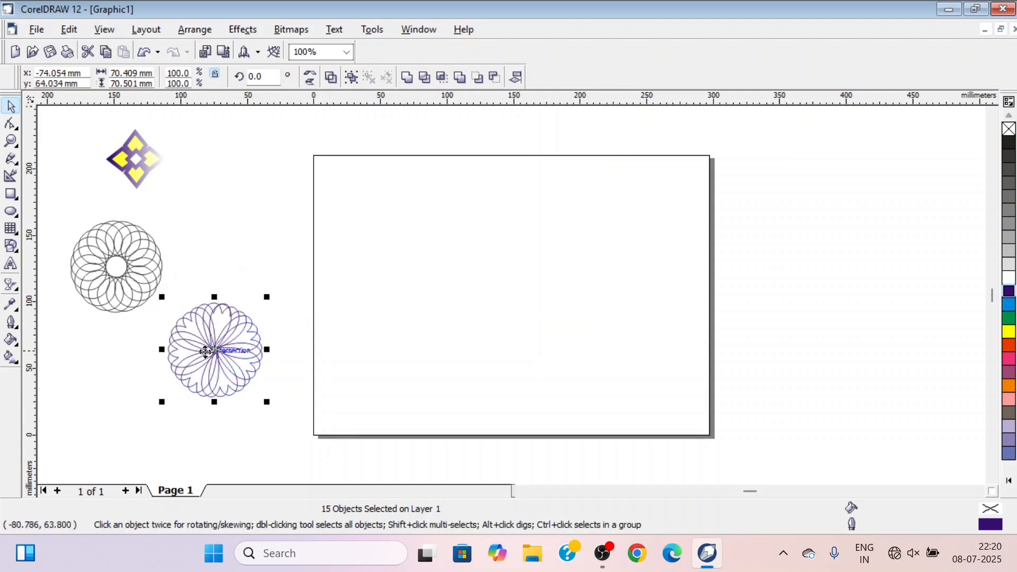
Draw a circle about 113 mm across centred at about 160, 132 mm and place its rotation centre on its lower-right edge
{"action": "left_click", "coordinate": [10, 212]}
{"action": "left_click_drag", "start_coordinate": [452, 186], "coordinate": [604, 336]}
{"action": "key", "text": "space"}
{"action": "left_click", "coordinate": [527, 259]}
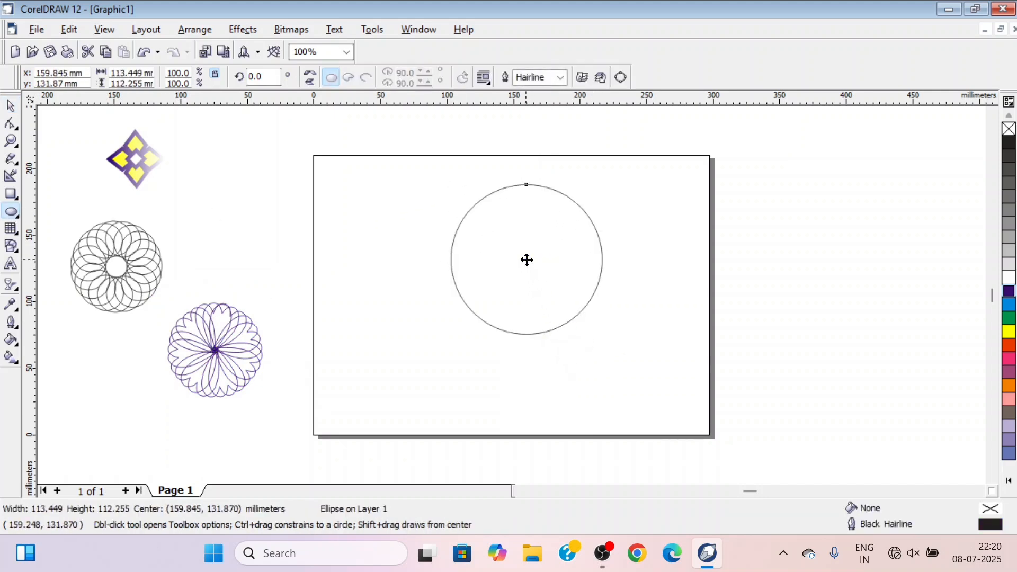
{"action": "left_click_drag", "start_coordinate": [526, 259], "coordinate": [583, 309]}
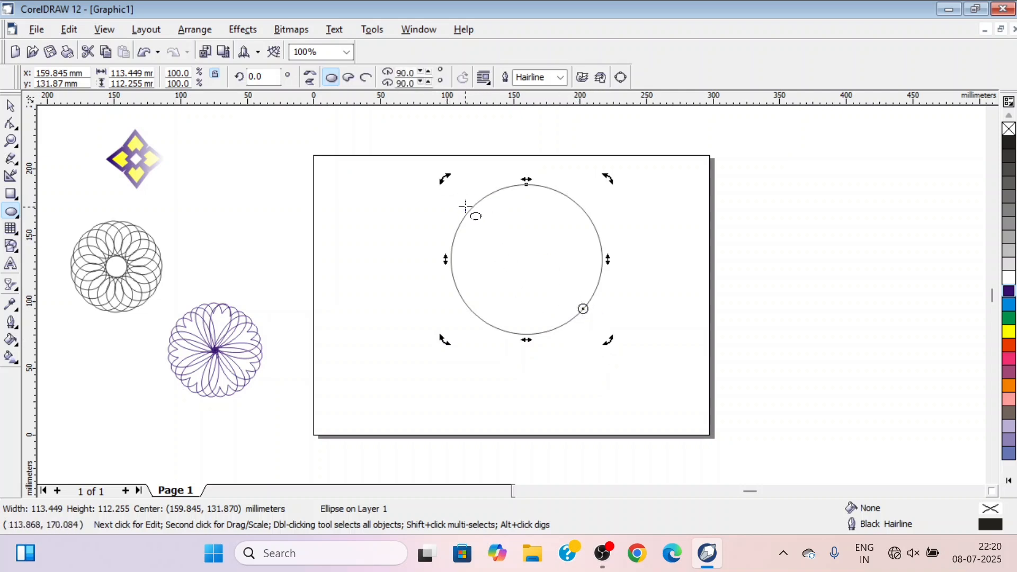
Rotate a copy of the large circle by about 9° around its edge point and repeat through several full turns to form a dense spirograph
{"action": "left_click_drag", "start_coordinate": [439, 175], "coordinate": [409, 191]}
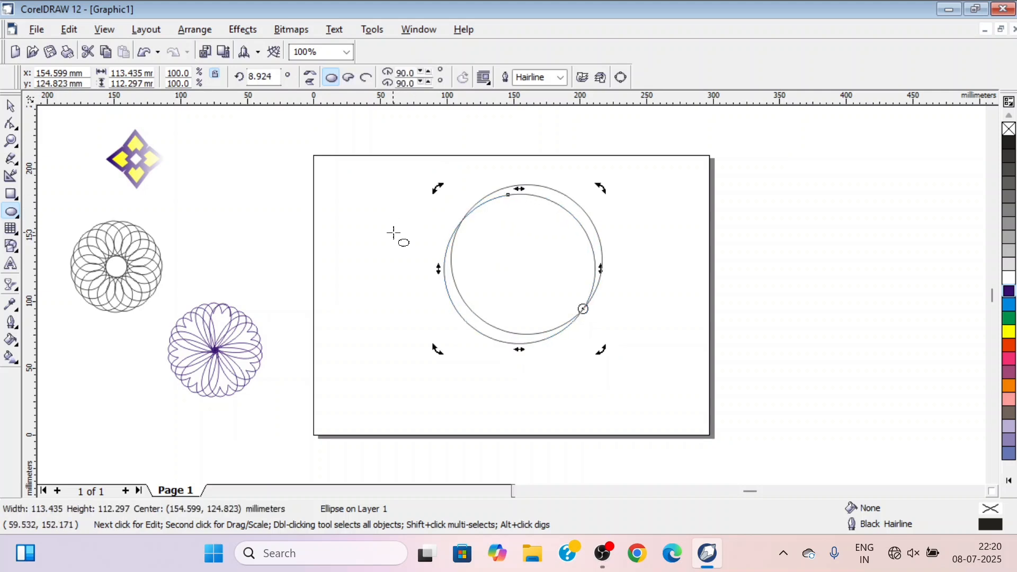
{"action": "key", "text": "ctrl+r"}
{"action": "key", "text": "ctrl+r"}
{"action": "key", "text": "ctrl+r"}
{"action": "key", "text": "ctrl+r"}
{"action": "key", "text": "ctrl+r"}
{"action": "key", "text": "ctrl+r"}
{"action": "key", "text": "ctrl+r"}
{"action": "key", "text": "ctrl+r"}
{"action": "key", "text": "ctrl+r"}
{"action": "key", "text": "ctrl+r"}
{"action": "key", "text": "ctrl+r"}
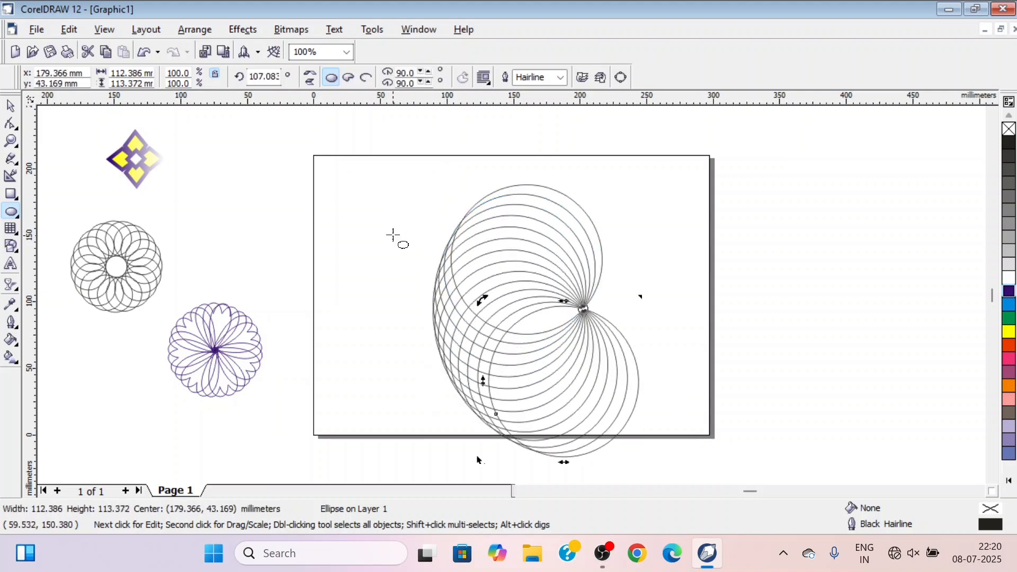
{"action": "key", "text": "ctrl+r"}
{"action": "key", "text": "ctrl+r"}
{"action": "key", "text": "ctrl+r"}
{"action": "key", "text": "ctrl+r"}
{"action": "key", "text": "ctrl+r"}
{"action": "key", "text": "ctrl+r"}
{"action": "key", "text": "ctrl+r"}
{"action": "key", "text": "ctrl+r"}
{"action": "key", "text": "ctrl+r"}
{"action": "key", "text": "ctrl+r"}
{"action": "key", "text": "ctrl+r"}
{"action": "key", "text": "ctrl+r"}
{"action": "key", "text": "ctrl+r"}
{"action": "key", "text": "ctrl+r"}
{"action": "key", "text": "ctrl+r"}
{"action": "key", "text": "ctrl+r"}
{"action": "key", "text": "ctrl+r"}
{"action": "key", "text": "ctrl+r"}
{"action": "key", "text": "ctrl+r"}
{"action": "key", "text": "ctrl+r"}
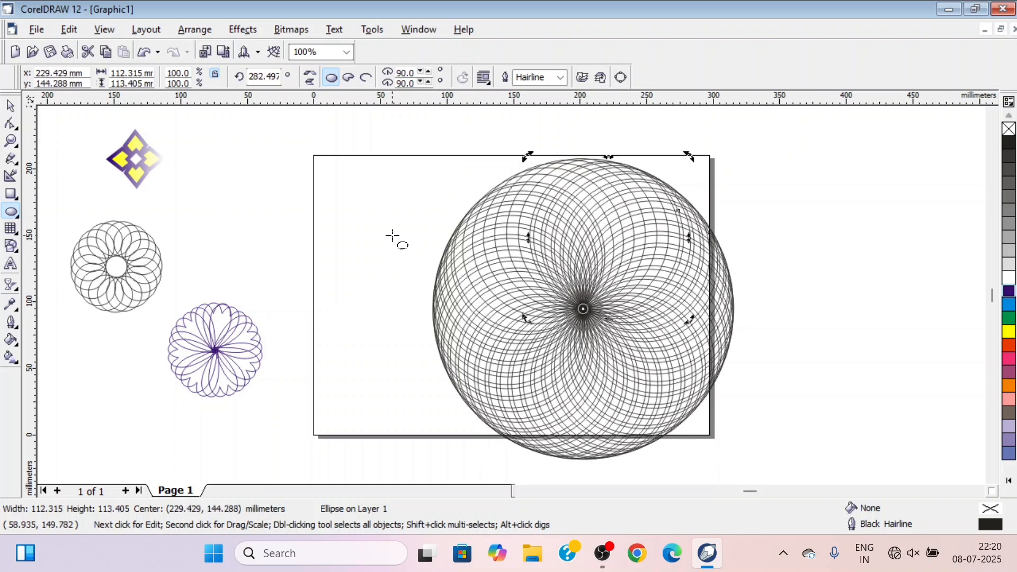
{"action": "key", "text": "ctrl+r"}
{"action": "key", "text": "ctrl+r"}
{"action": "key", "text": "ctrl+r"}
{"action": "key", "text": "ctrl+r"}
{"action": "key", "text": "ctrl+r"}
{"action": "key", "text": "ctrl+r"}
{"action": "key", "text": "ctrl+r"}
{"action": "key", "text": "ctrl+r"}
{"action": "key", "text": "ctrl+r"}
{"action": "key", "text": "ctrl+r"}
{"action": "key", "text": "ctrl+r"}
{"action": "key", "text": "ctrl+r"}
{"action": "key", "text": "ctrl+r"}
{"action": "key", "text": "ctrl+r"}
{"action": "key", "text": "ctrl+r"}
{"action": "key", "text": "ctrl+r"}
{"action": "key", "text": "ctrl+r"}
{"action": "key", "text": "ctrl+r"}
{"action": "key", "text": "ctrl+r"}
{"action": "key", "text": "ctrl+r"}
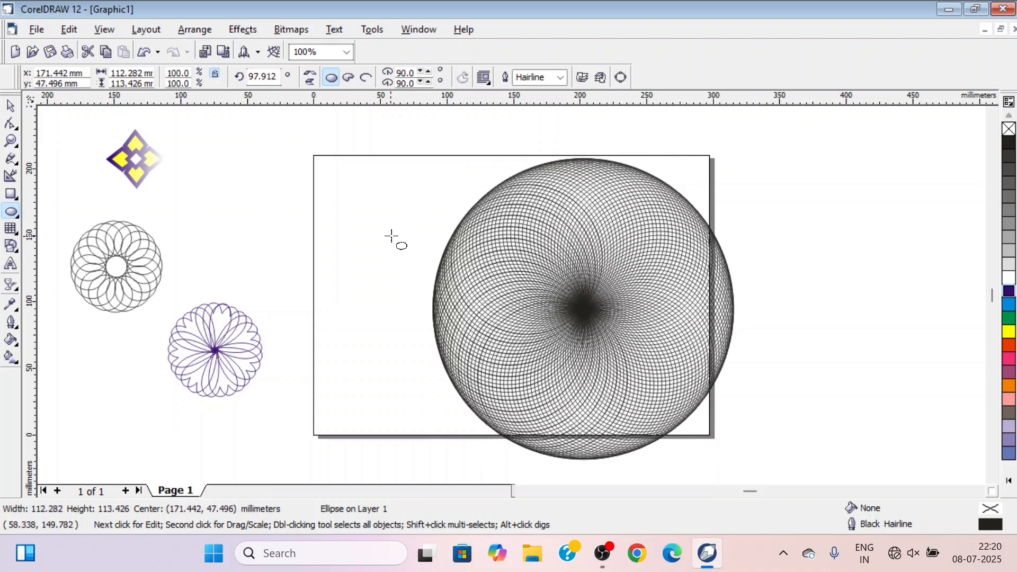
{"action": "key", "text": "ctrl+r"}
{"action": "key", "text": "ctrl+r"}
{"action": "key", "text": "ctrl+r"}
{"action": "key", "text": "ctrl+r"}
{"action": "key", "text": "ctrl+r"}
{"action": "key", "text": "ctrl+r"}
{"action": "key", "text": "ctrl+r"}
{"action": "key", "text": "ctrl+r"}
{"action": "key", "text": "ctrl+r"}
{"action": "key", "text": "ctrl+r"}
{"action": "key", "text": "ctrl+r"}
{"action": "key", "text": "ctrl+r"}
{"action": "key", "text": "ctrl+r"}
{"action": "key", "text": "ctrl+r"}
{"action": "key", "text": "ctrl+r"}
{"action": "key", "text": "ctrl+r"}
{"action": "key", "text": "ctrl+r"}
{"action": "key", "text": "ctrl+r"}
{"action": "key", "text": "ctrl+r"}
{"action": "key", "text": "ctrl+r"}
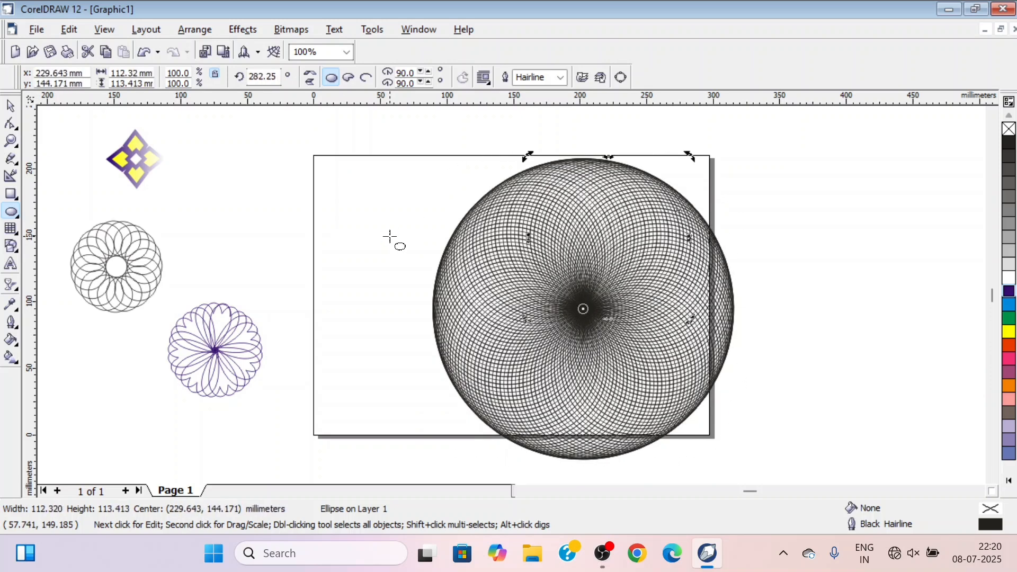
Repeat the rotated copy of the large circle a few more times to finish the dense spirograph
{"action": "key", "text": "ctrl+r"}
{"action": "key", "text": "ctrl+r"}
{"action": "key", "text": "ctrl+r"}
{"action": "key", "text": "ctrl+r"}
{"action": "key", "text": "ctrl+r"}
{"action": "key", "text": "ctrl+r"}
{"action": "key", "text": "ctrl+r"}
{"action": "key", "text": "ctrl+r"}
{"action": "key", "text": "ctrl+r"}
{"action": "key", "text": "ctrl+r"}
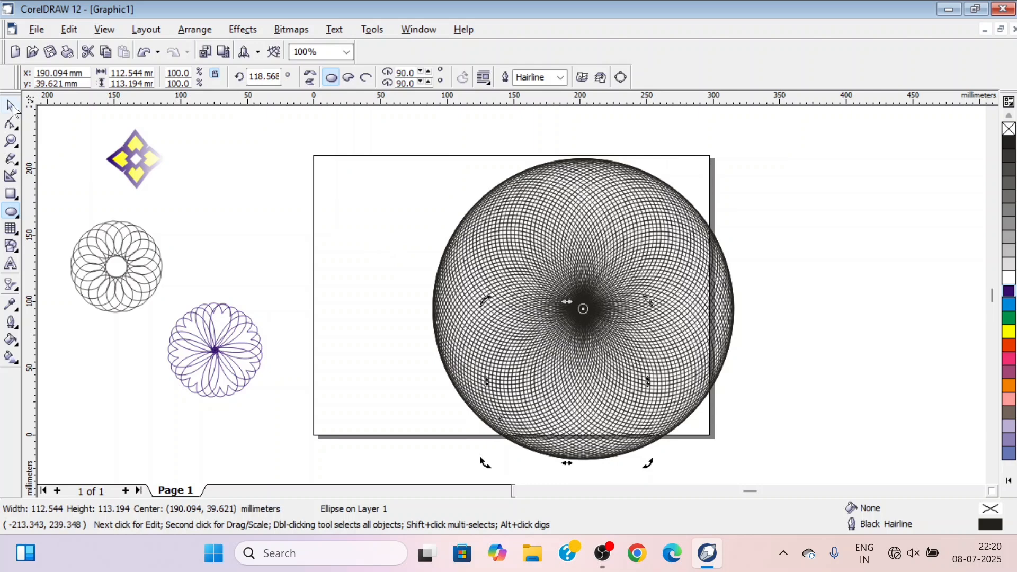
Select the whole black spirograph, shrink it to about 118 mm wide and move it off the page to about 380, 154 mm
{"action": "left_click", "coordinate": [10, 106]}
{"action": "left_click", "coordinate": [378, 291]}
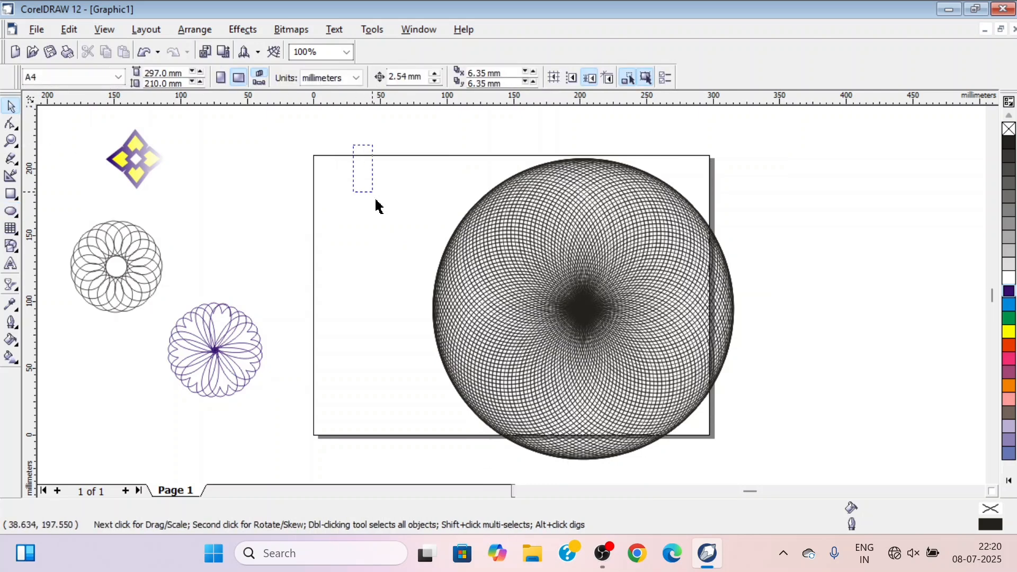
{"action": "left_click_drag", "start_coordinate": [377, 205], "coordinate": [807, 500]}
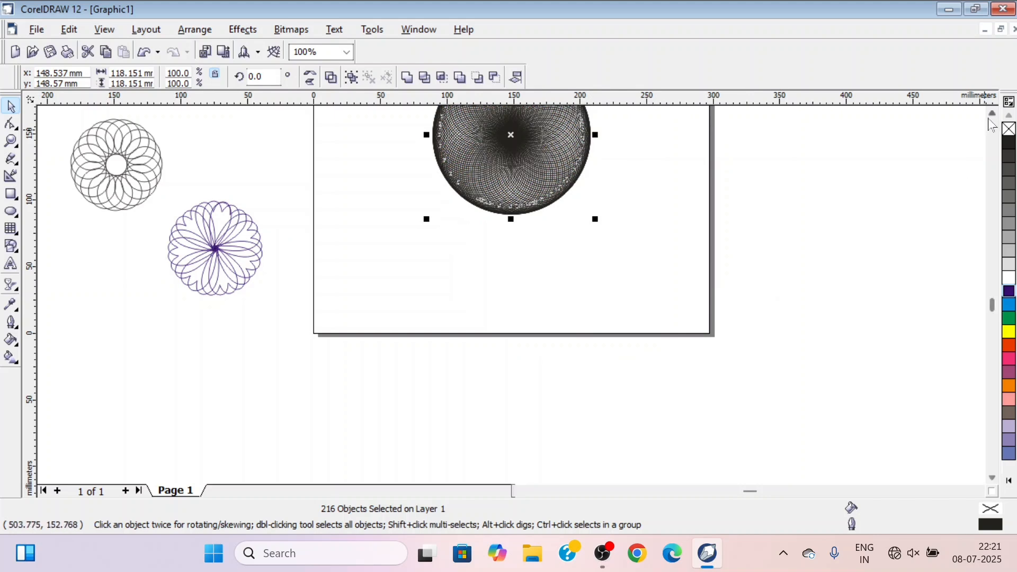
{"action": "scroll", "coordinate": [991, 123], "scroll_direction": "up", "scroll_amount": 3}
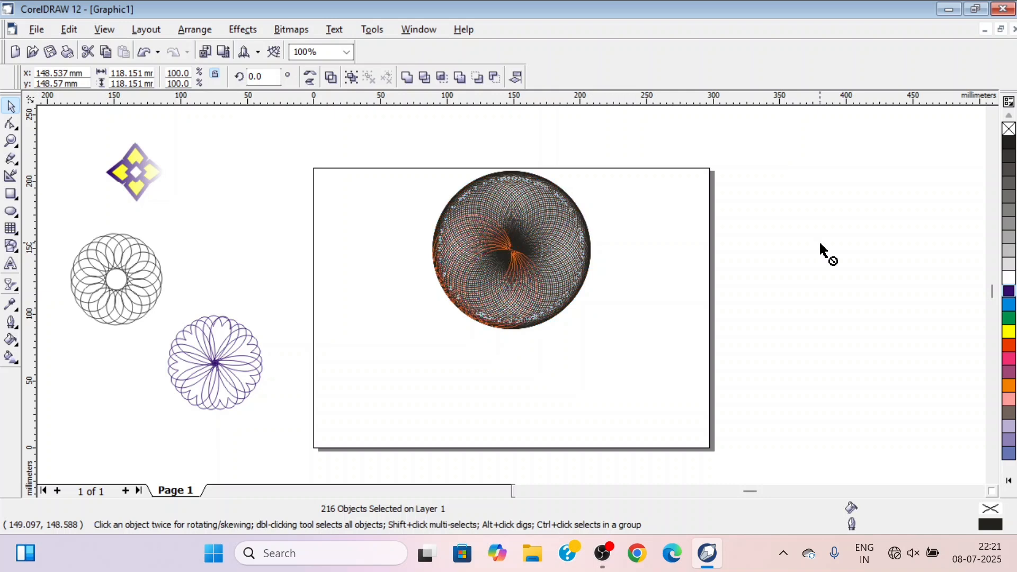
{"action": "left_click_drag", "start_coordinate": [513, 250], "coordinate": [820, 243]}
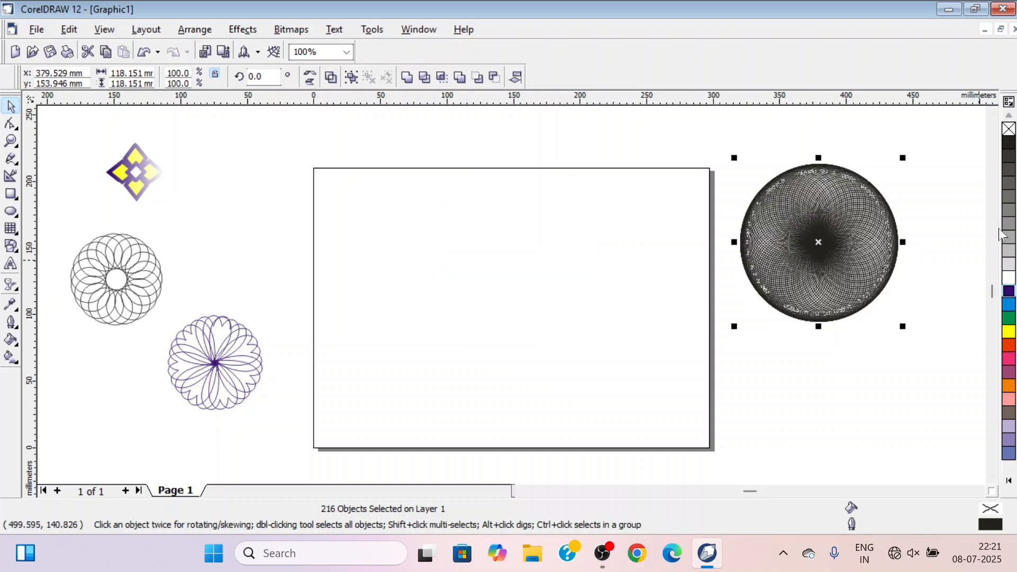
Remove the spirograph's black outline and give all its circles a Green outline
{"action": "right_click", "coordinate": [1008, 130]}
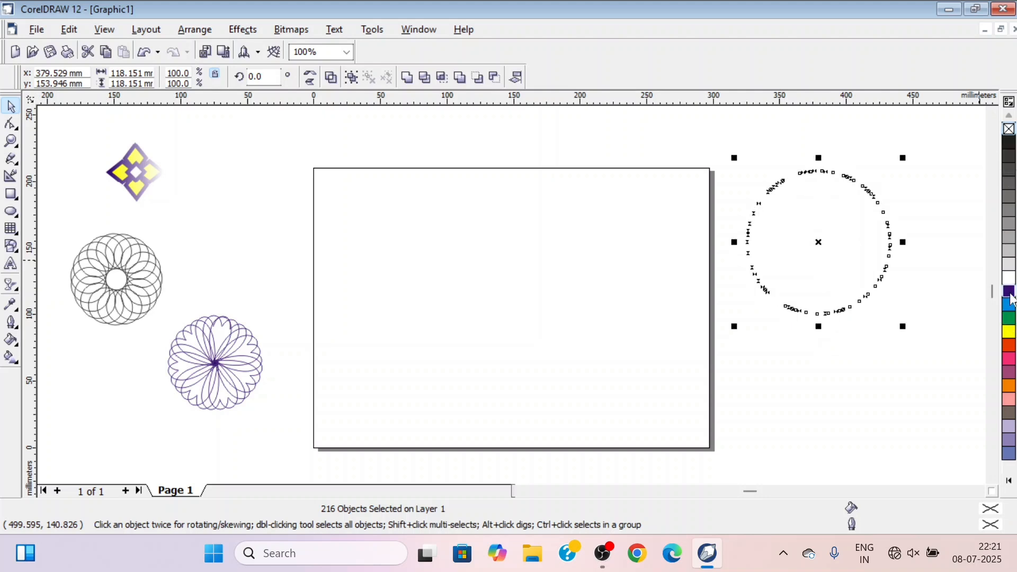
{"action": "right_click", "coordinate": [1010, 318]}
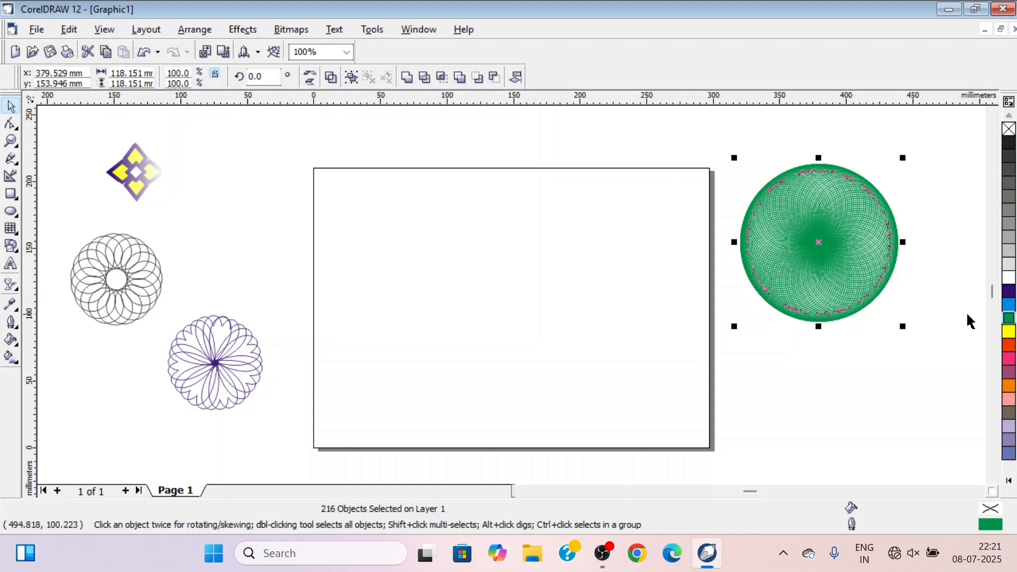
{"action": "left_click", "coordinate": [941, 344]}
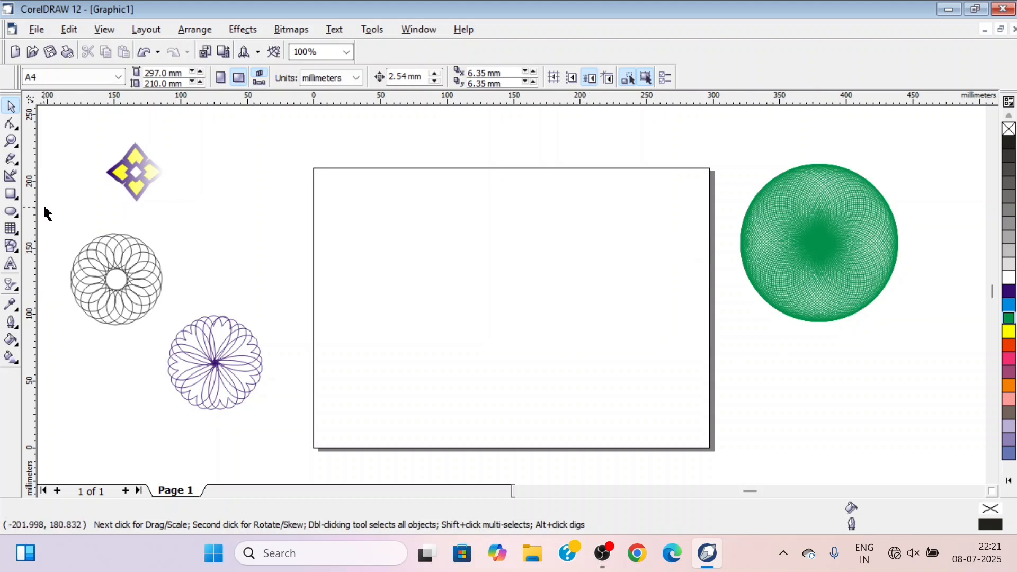
Draw a six-sided polygon about 25 × 29 mm in the page's upper-left corner and repeat adjacent copies to form a row of 11
{"action": "left_click", "coordinate": [18, 238]}
{"action": "left_click", "coordinate": [60, 240]}
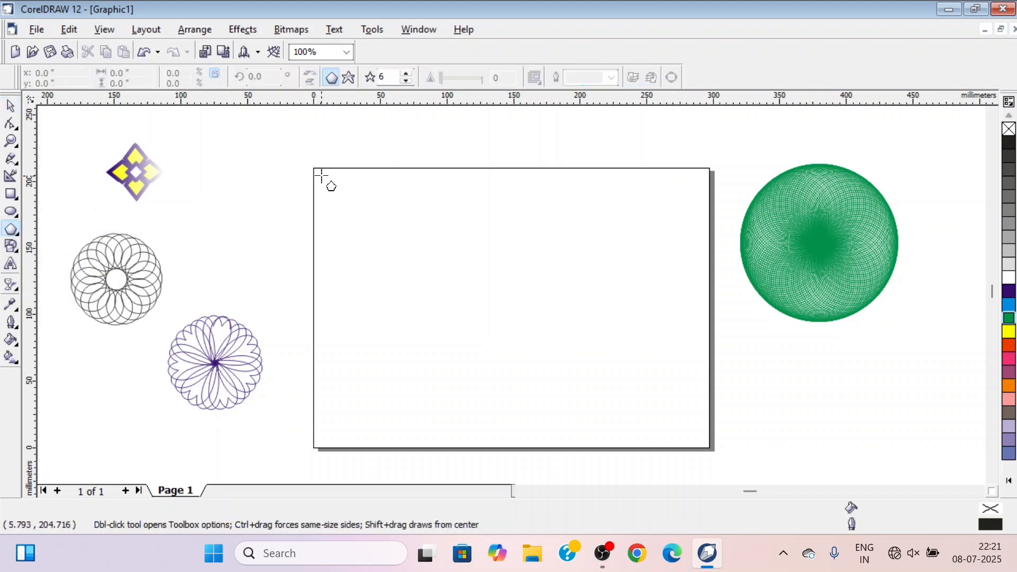
{"action": "left_click_drag", "start_coordinate": [323, 177], "coordinate": [376, 197]}
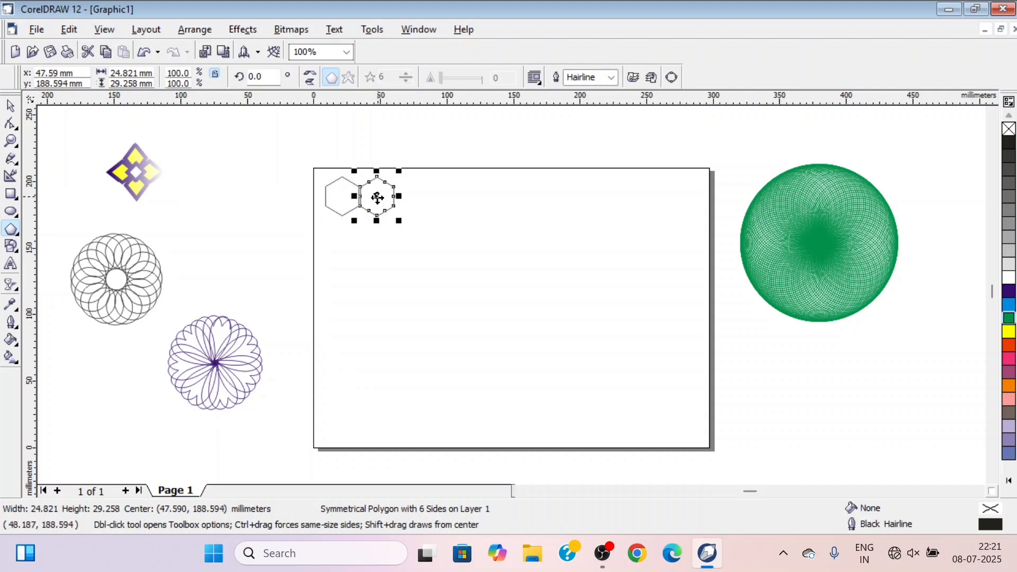
{"action": "key", "text": "ctrl+r"}
{"action": "key", "text": "ctrl+r"}
{"action": "key", "text": "ctrl+r"}
{"action": "key", "text": "ctrl+r"}
{"action": "key", "text": "ctrl+r"}
{"action": "key", "text": "ctrl+r"}
{"action": "key", "text": "ctrl+r"}
{"action": "key", "text": "ctrl+r"}
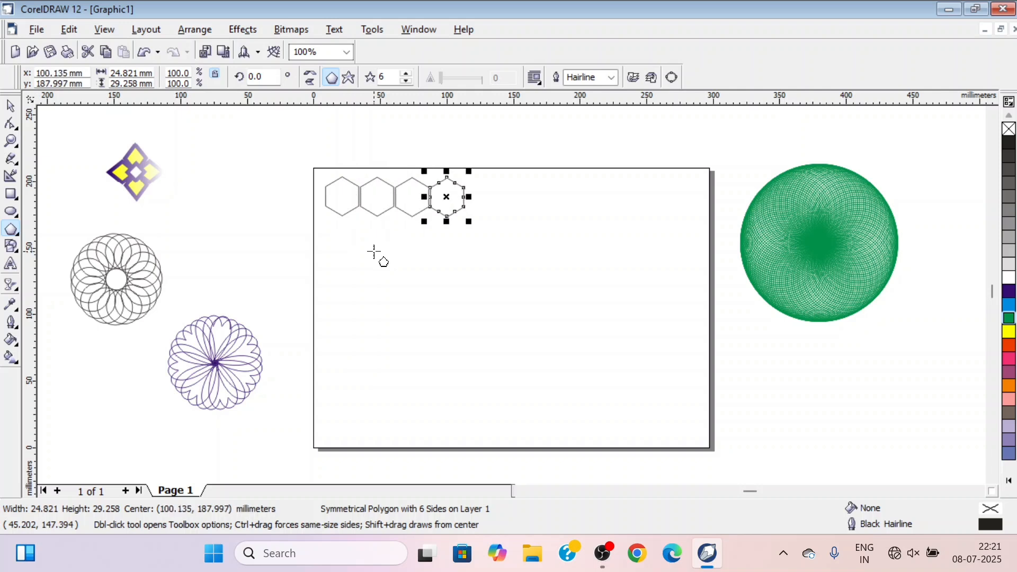
{"action": "key", "text": "ctrl+r"}
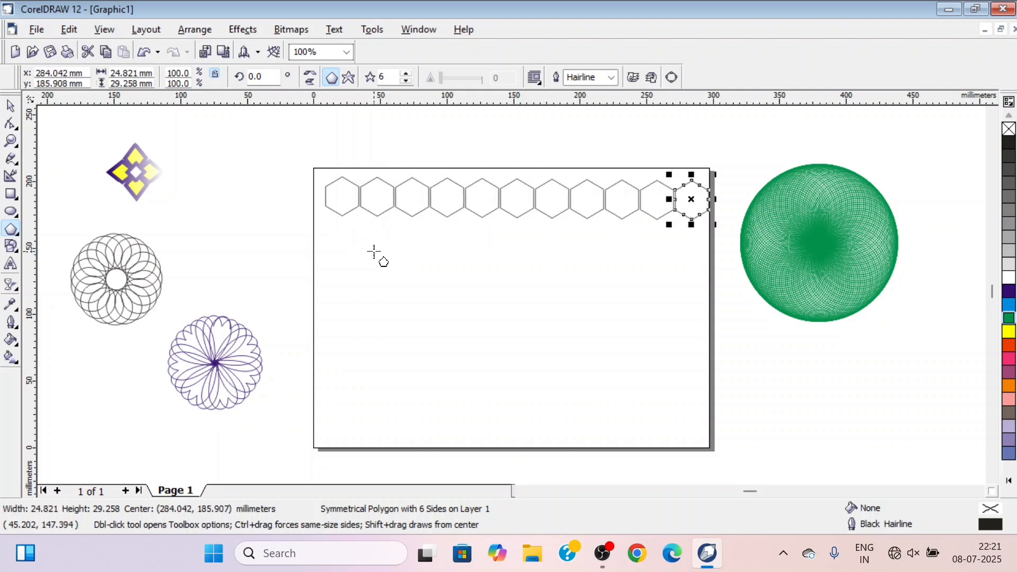
Select the hexagon row and copy it down the page in staggered rows to build an eight-row honeycomb
{"action": "left_click", "coordinate": [10, 108]}
{"action": "left_click_drag", "start_coordinate": [297, 155], "coordinate": [721, 266]}
{"action": "mouse_move", "coordinate": [514, 200]}
{"action": "left_mouse_down"}
{"action": "mouse_move", "coordinate": [514, 235]}
{"action": "mouse_move", "coordinate": [497, 229]}
{"action": "mouse_move", "coordinate": [518, 264]}
{"action": "mouse_move", "coordinate": [497, 301]}
{"action": "mouse_move", "coordinate": [530, 336]}
{"action": "mouse_move", "coordinate": [515, 332]}
{"action": "mouse_move", "coordinate": [495, 364]}
{"action": "mouse_move", "coordinate": [515, 395]}
{"action": "mouse_move", "coordinate": [496, 430]}
{"action": "left_mouse_up"}
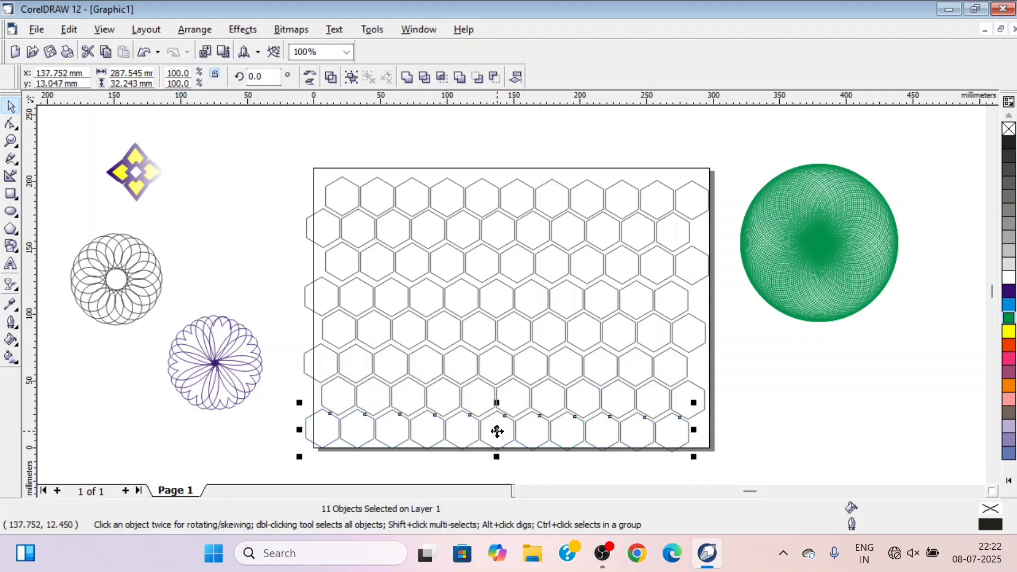
{"action": "left_click", "coordinate": [751, 405]}
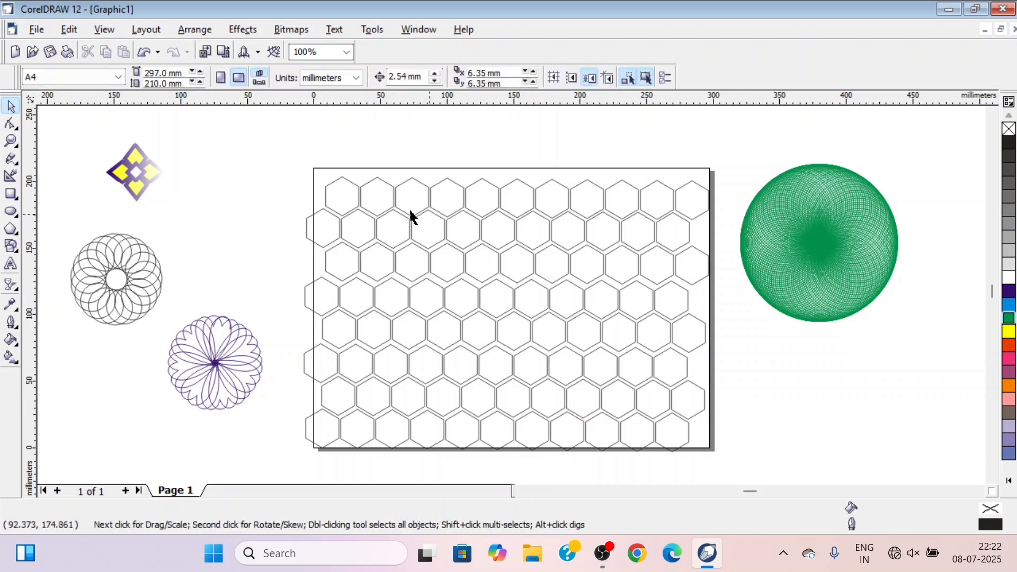
Fill the first five hexagons of the top row with yellow, green, light blue, dark blue and green
{"action": "left_click", "coordinate": [349, 202]}
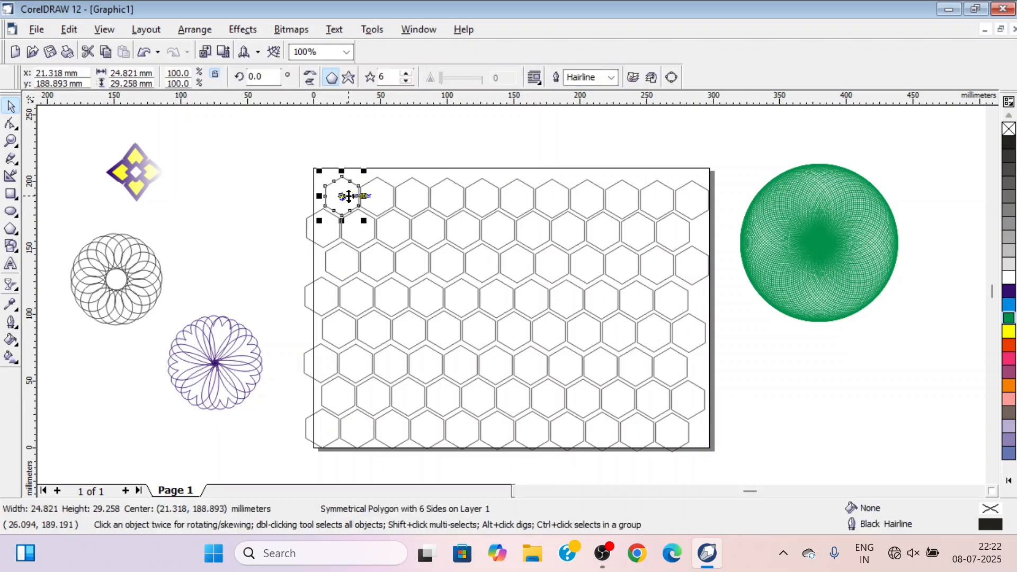
{"action": "left_click", "coordinate": [1010, 333]}
{"action": "left_click", "coordinate": [388, 204]}
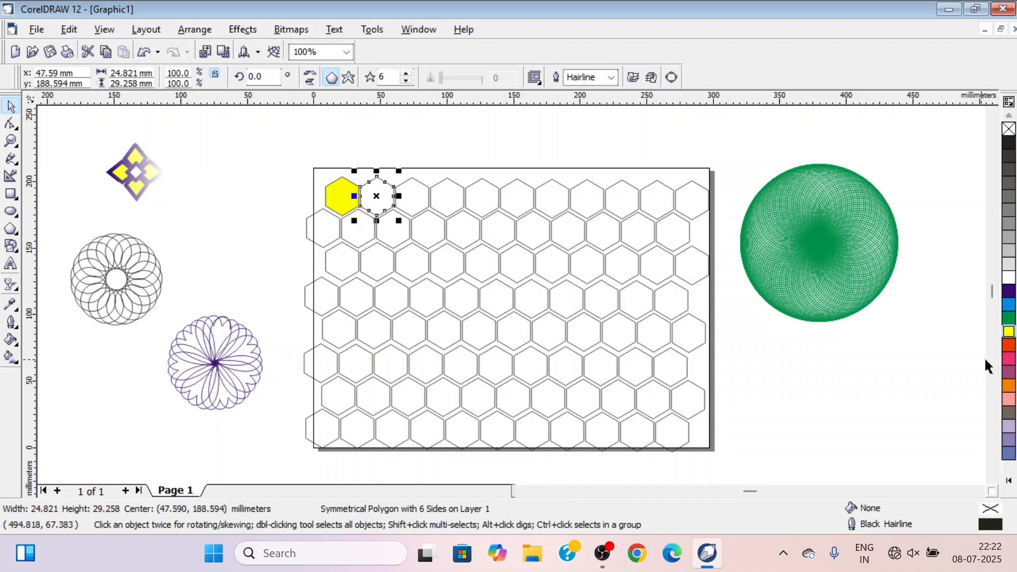
{"action": "left_click", "coordinate": [1010, 318]}
{"action": "left_click", "coordinate": [423, 208]}
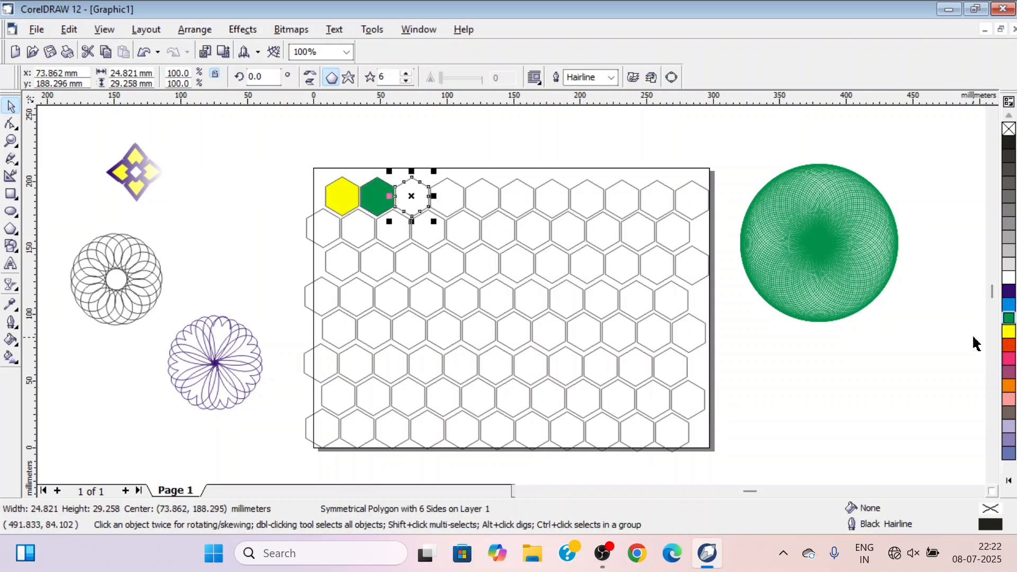
{"action": "left_click", "coordinate": [1010, 306]}
{"action": "left_click", "coordinate": [448, 206]}
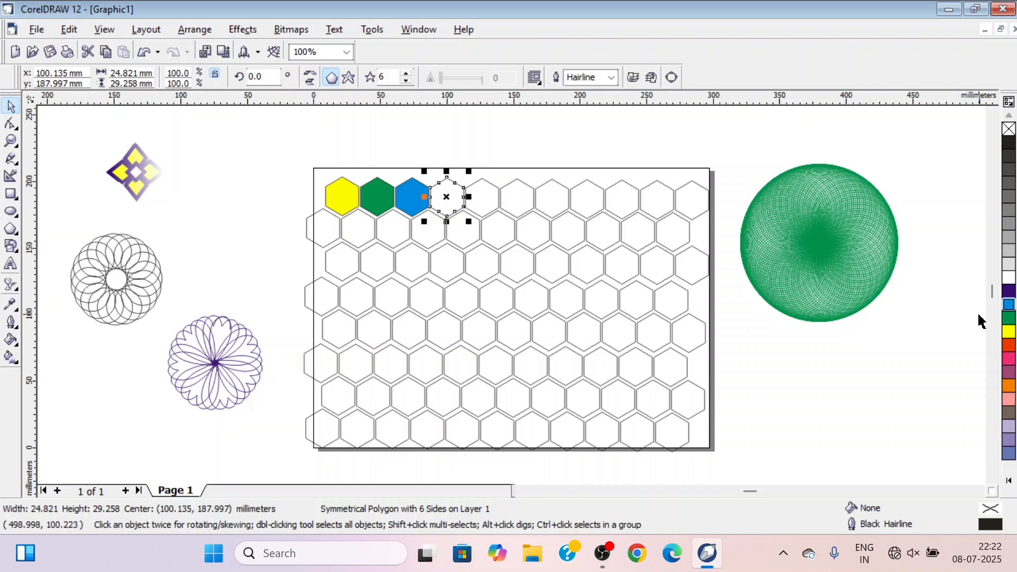
{"action": "left_click", "coordinate": [1010, 292]}
{"action": "left_click", "coordinate": [496, 211]}
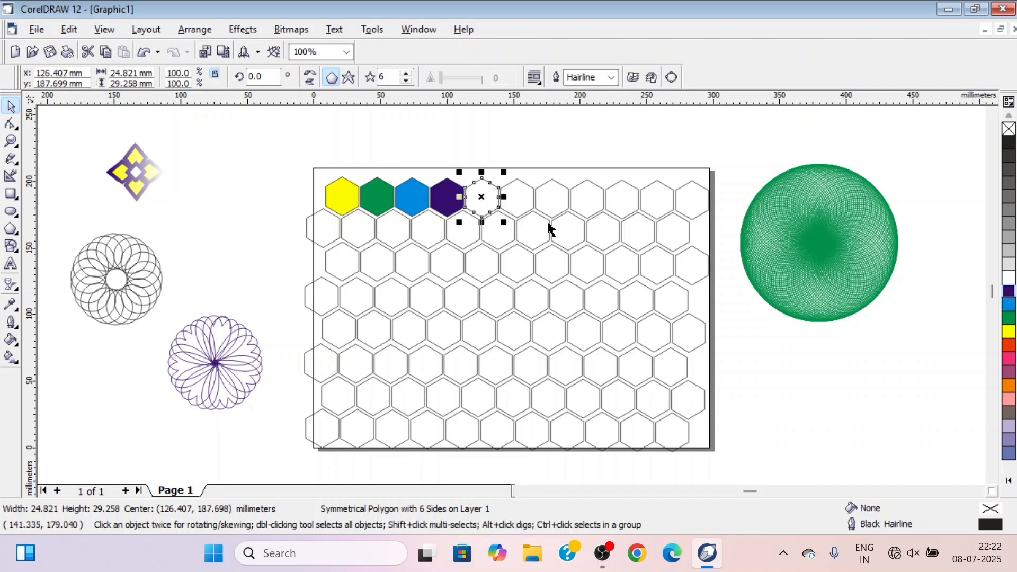
{"action": "left_click", "coordinate": [1010, 318]}
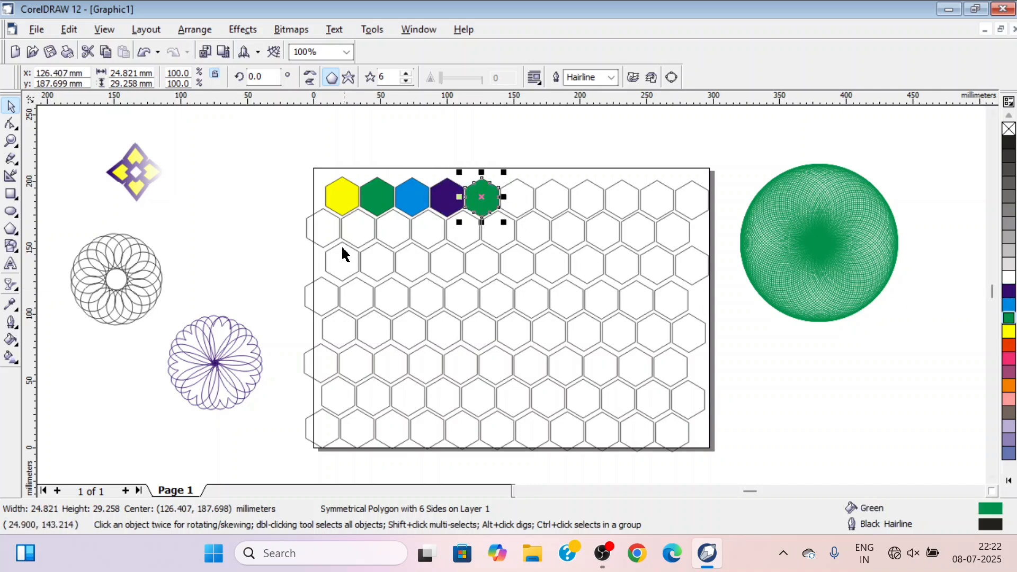
Select every other hexagon of the second row, starting with the first, and fill them light blue
{"action": "left_click", "coordinate": [326, 234]}
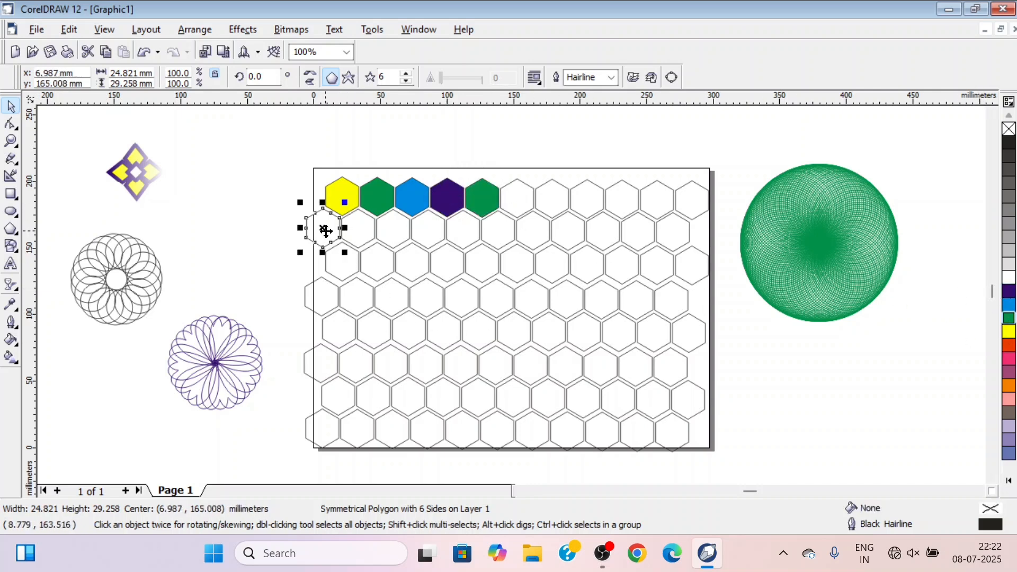
{"action": "left_click", "coordinate": [396, 245], "text": "shift"}
{"action": "left_click", "coordinate": [472, 239], "text": "shift"}
{"action": "left_click", "coordinate": [537, 238], "text": "shift"}
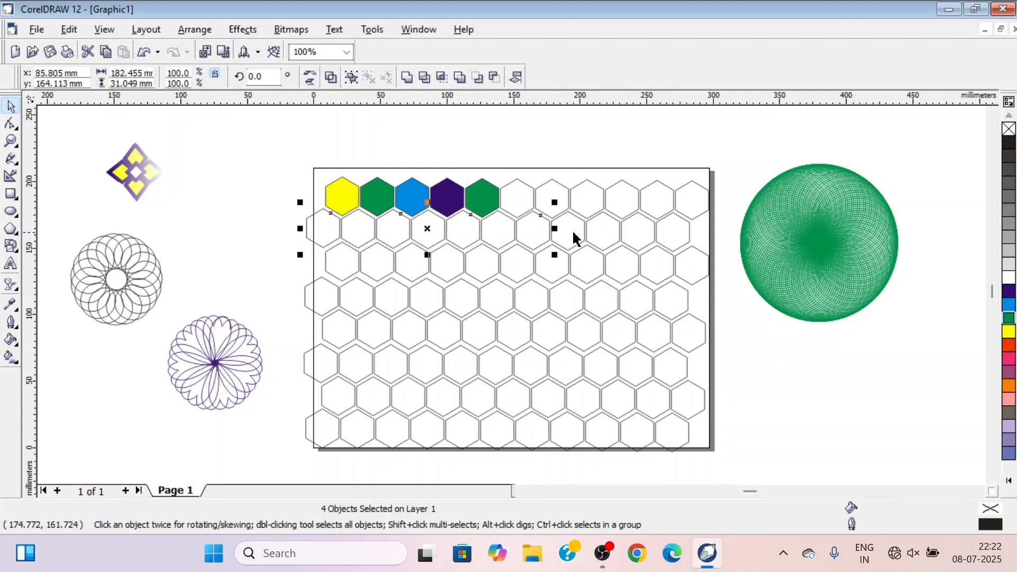
{"action": "left_click", "coordinate": [599, 234], "text": "shift"}
{"action": "left_click", "coordinate": [670, 238], "text": "shift"}
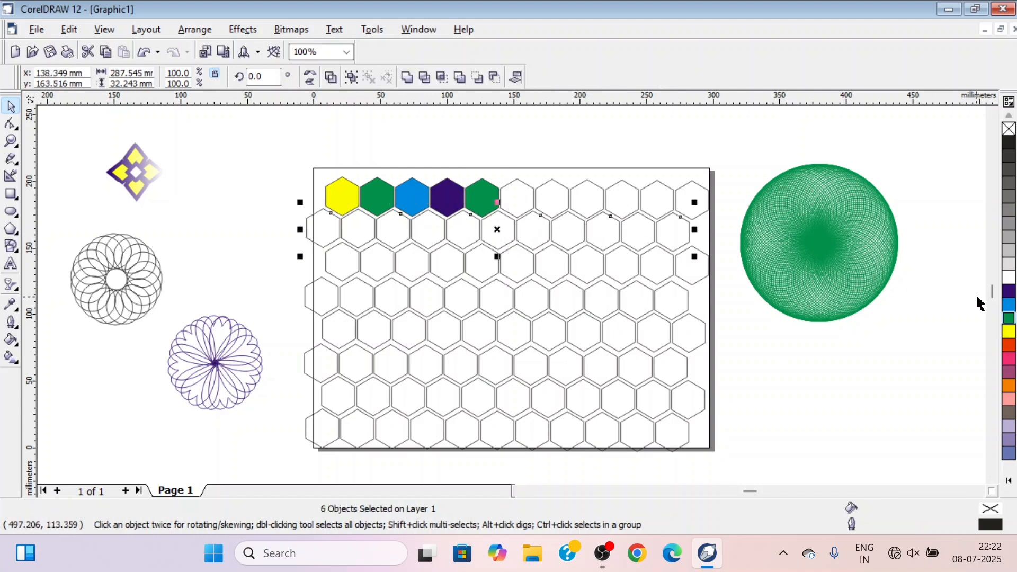
{"action": "left_click", "coordinate": [1011, 306]}
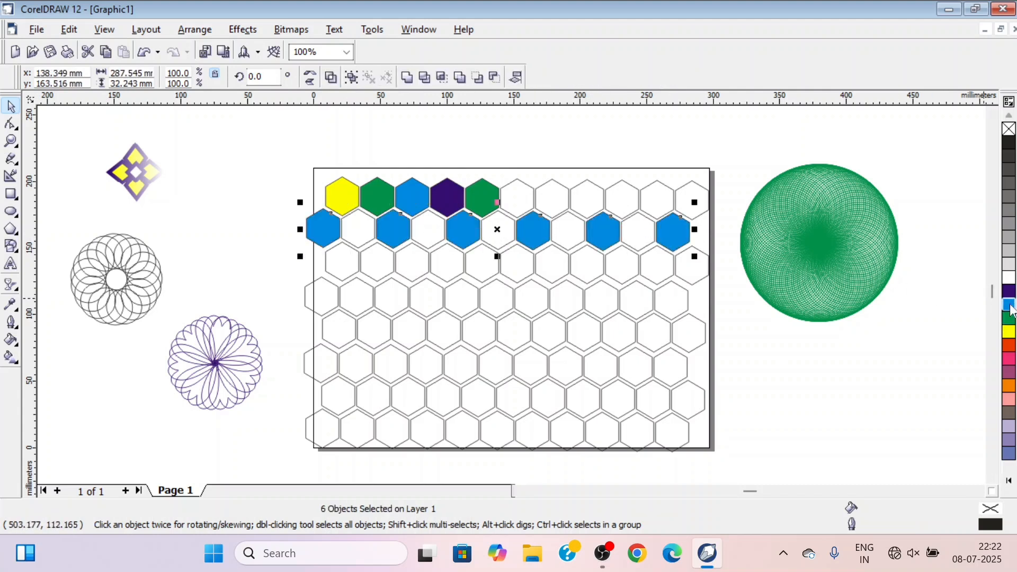
Fill the five remaining empty hexagons of the second row with yellow
{"action": "left_click", "coordinate": [357, 228]}
{"action": "left_click", "coordinate": [436, 234], "text": "shift"}
{"action": "left_click", "coordinate": [502, 244], "text": "shift"}
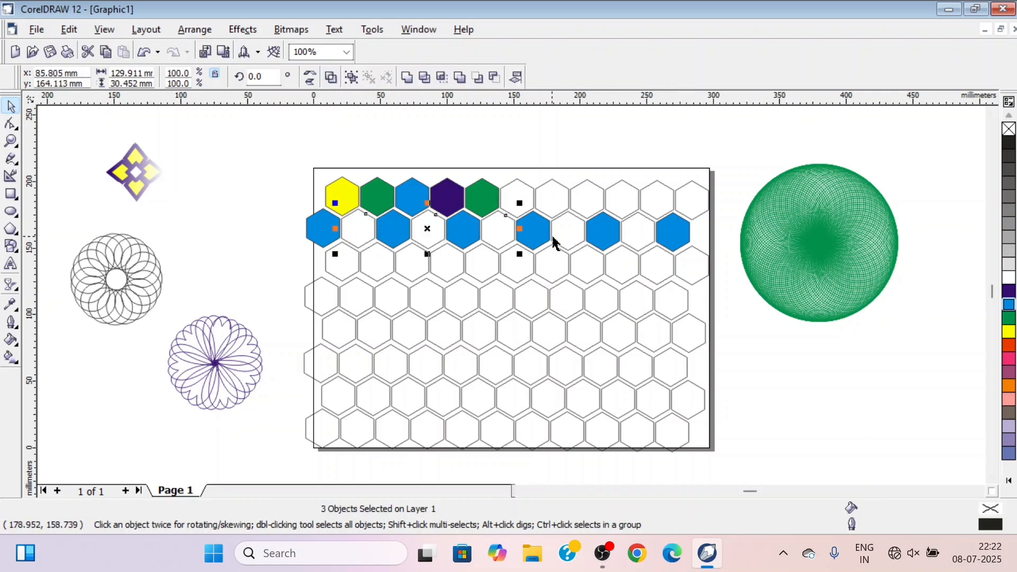
{"action": "left_click", "coordinate": [568, 241], "text": "shift"}
{"action": "left_click", "coordinate": [638, 242], "text": "shift"}
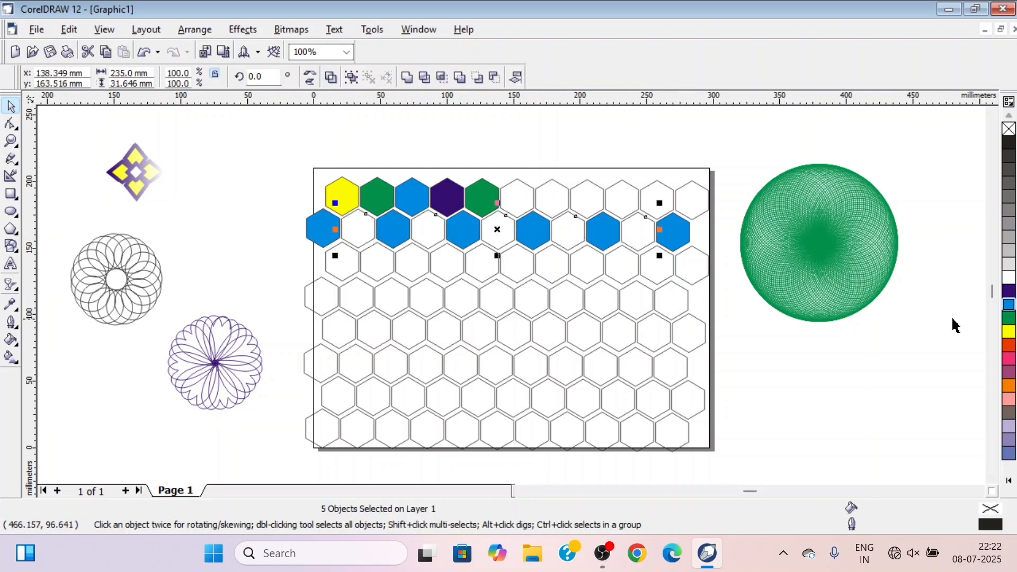
{"action": "left_click", "coordinate": [1009, 332]}
Select every other hexagon of the third row, starting with the first, and fill them dark blue
{"action": "left_click", "coordinate": [347, 271]}
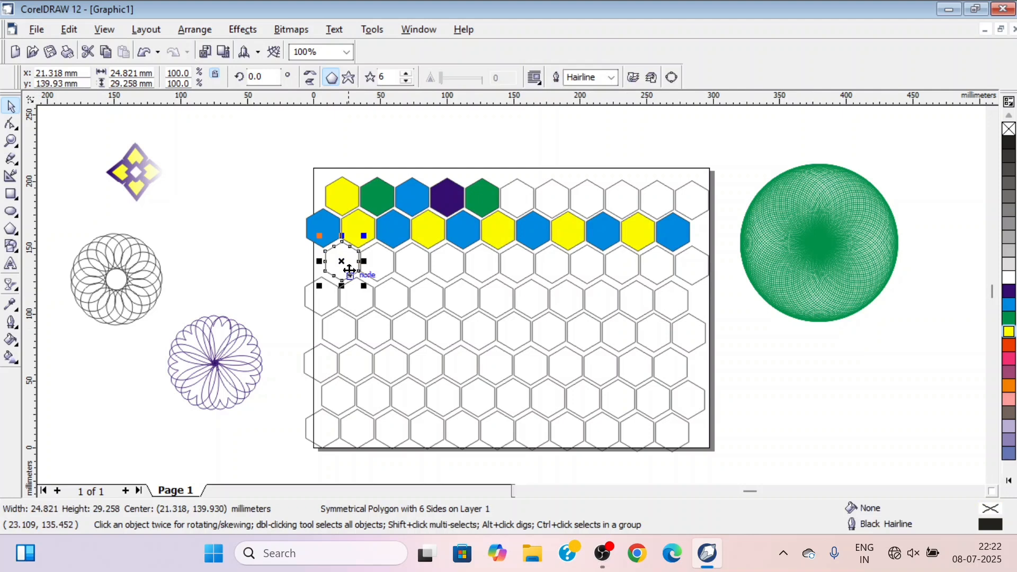
{"action": "left_click", "coordinate": [413, 263], "text": "shift"}
{"action": "left_click", "coordinate": [480, 266], "text": "shift"}
{"action": "left_click", "coordinate": [554, 266], "text": "shift"}
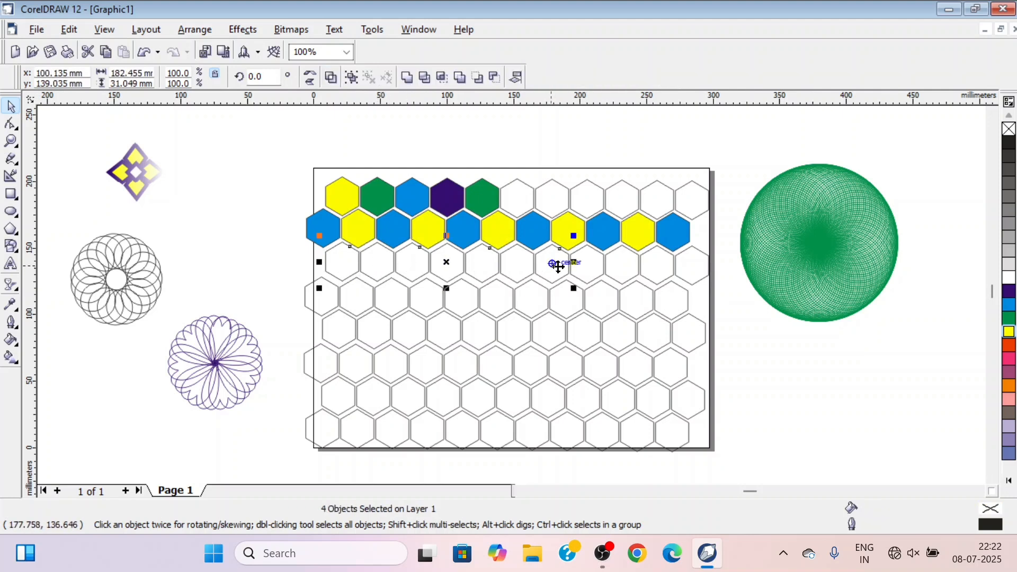
{"action": "left_click", "coordinate": [621, 267], "text": "shift"}
{"action": "left_click", "coordinate": [688, 273], "text": "shift"}
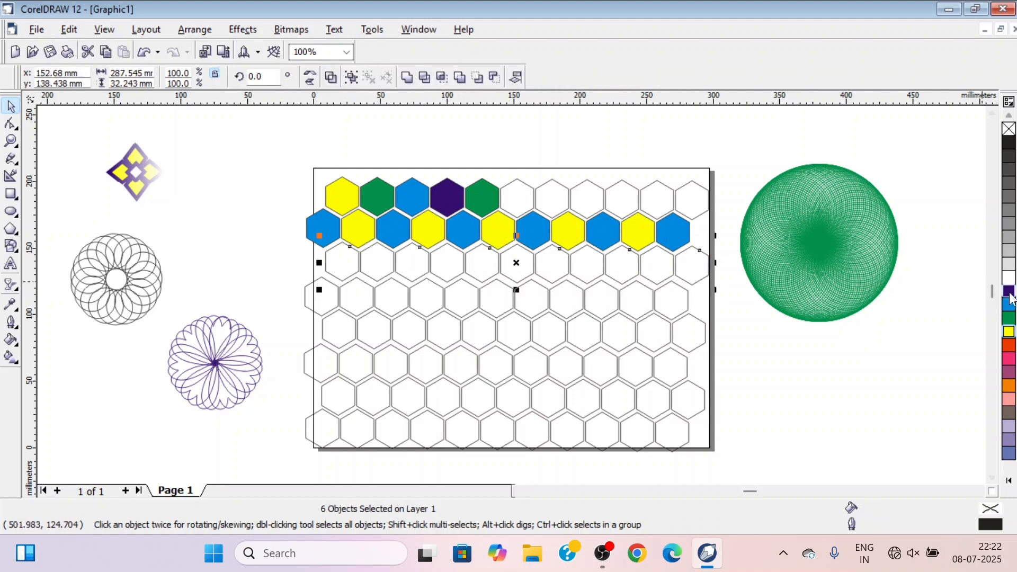
{"action": "left_click", "coordinate": [1009, 291]}
Fill the five remaining empty hexagons of the third row with black
{"action": "left_click", "coordinate": [370, 275]}
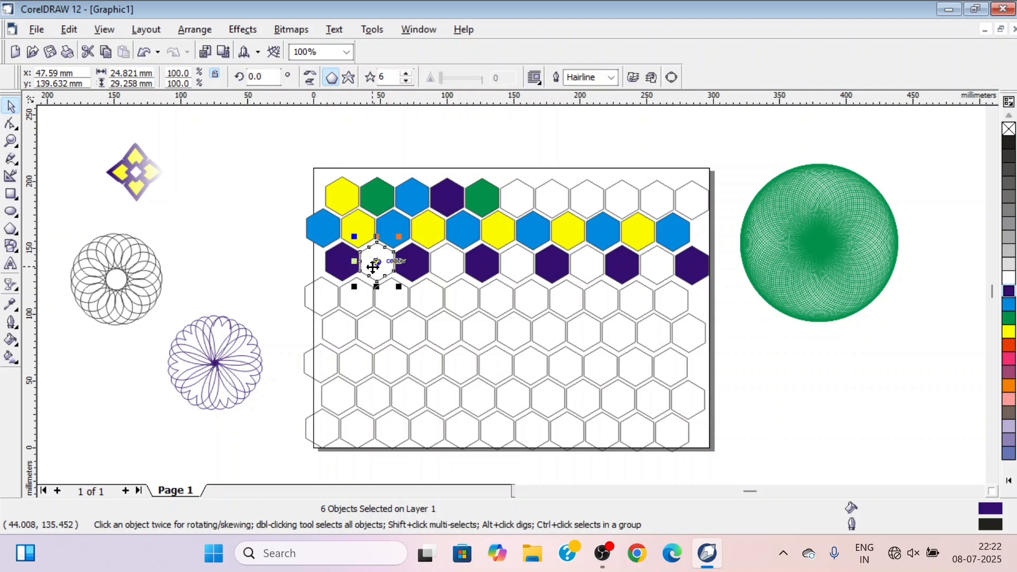
{"action": "left_click", "coordinate": [448, 270], "text": "shift"}
{"action": "left_click", "coordinate": [518, 271], "text": "shift"}
{"action": "left_click", "coordinate": [591, 273], "text": "shift"}
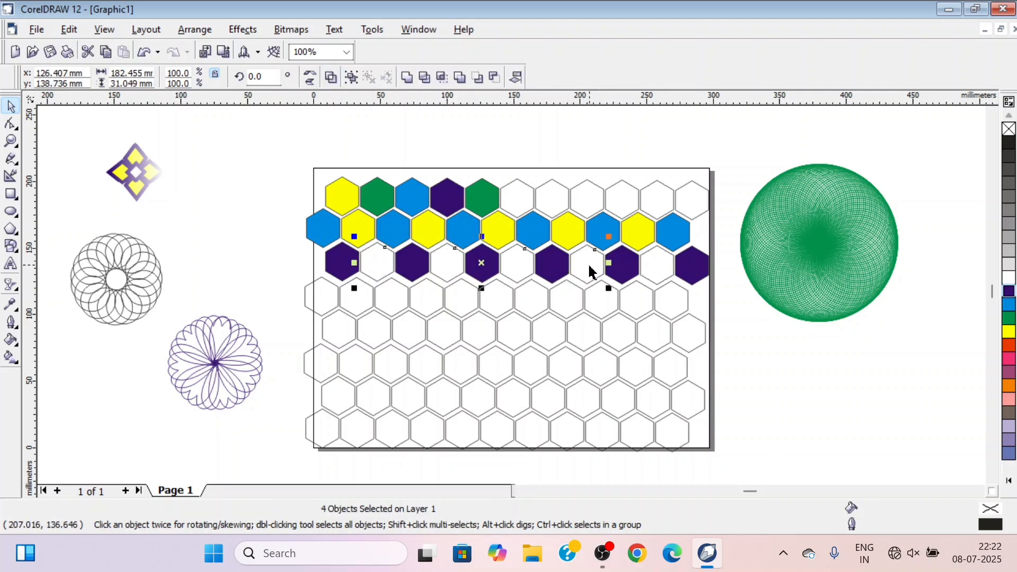
{"action": "left_click", "coordinate": [655, 274], "text": "shift"}
{"action": "left_click", "coordinate": [1010, 144]}
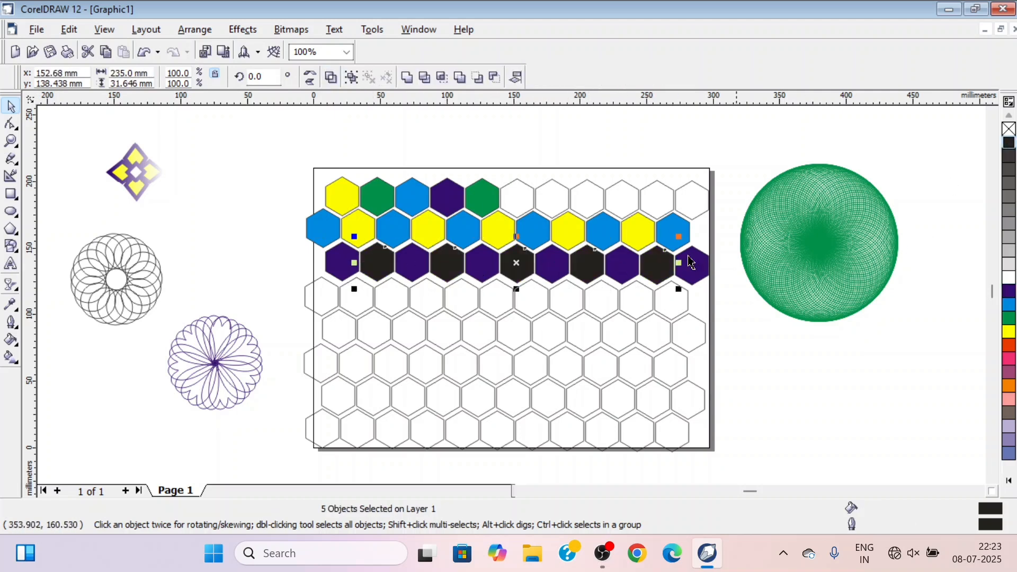
Select every other hexagon of the fourth row, starting with the first, and fill them red
{"action": "left_click", "coordinate": [329, 307]}
{"action": "left_click", "coordinate": [401, 305], "text": "shift"}
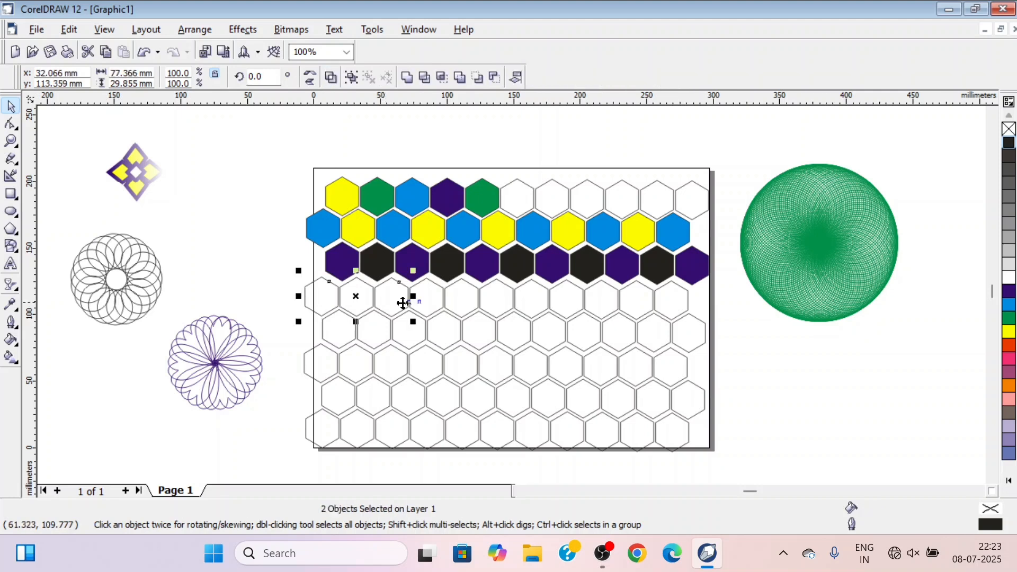
{"action": "left_click", "coordinate": [467, 305], "text": "shift"}
{"action": "left_click", "coordinate": [535, 306], "text": "shift"}
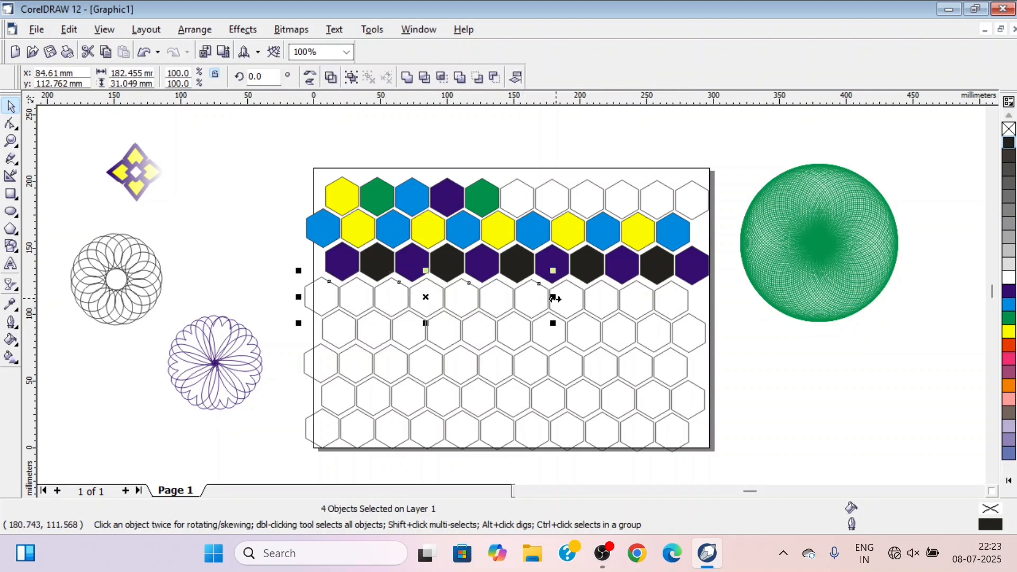
{"action": "left_click", "coordinate": [594, 307], "text": "shift"}
{"action": "left_click", "coordinate": [668, 312], "text": "shift"}
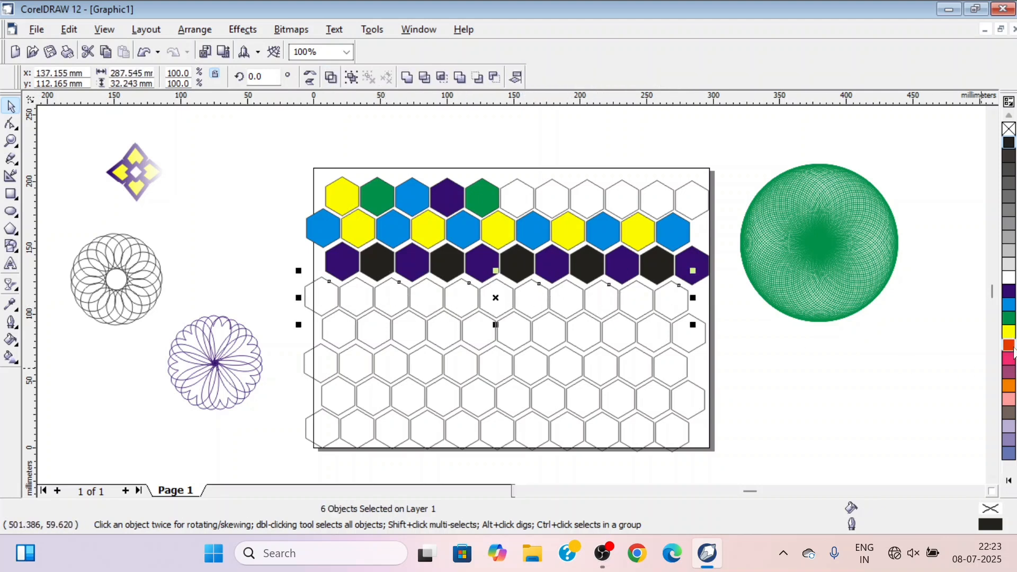
{"action": "left_click", "coordinate": [1011, 346]}
Fill the five remaining empty hexagons of the fourth row with green
{"action": "left_click", "coordinate": [360, 306]}
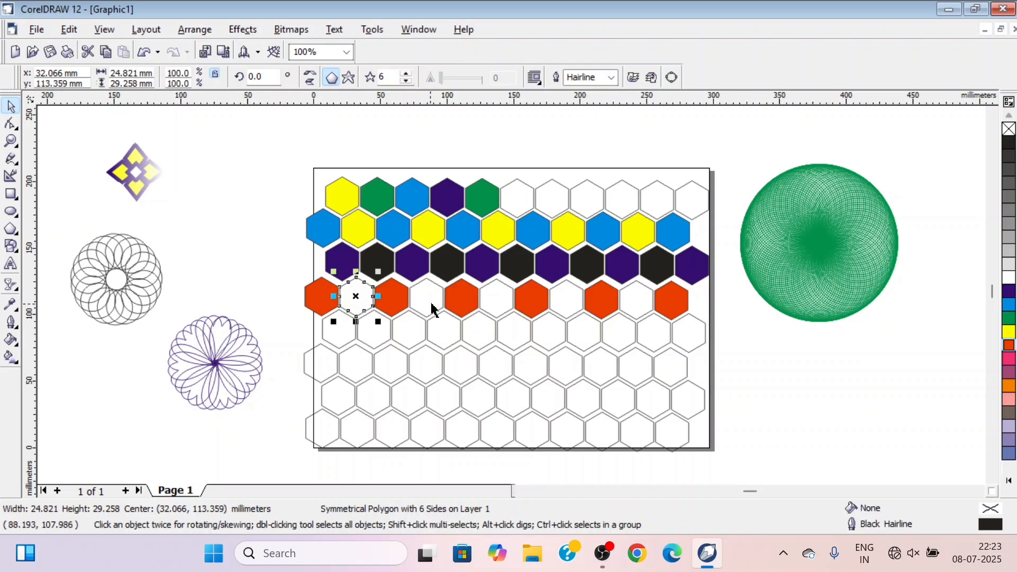
{"action": "left_click", "coordinate": [432, 310], "text": "shift"}
{"action": "left_click", "coordinate": [494, 307], "text": "shift"}
{"action": "left_click", "coordinate": [561, 306], "text": "shift"}
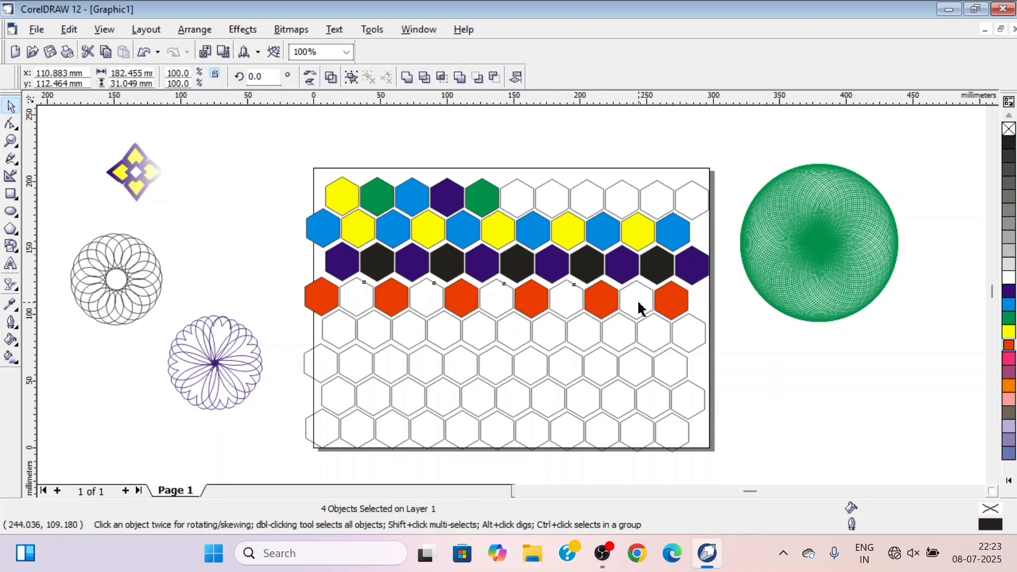
{"action": "left_click", "coordinate": [639, 309], "text": "shift"}
{"action": "left_click", "coordinate": [1009, 318]}
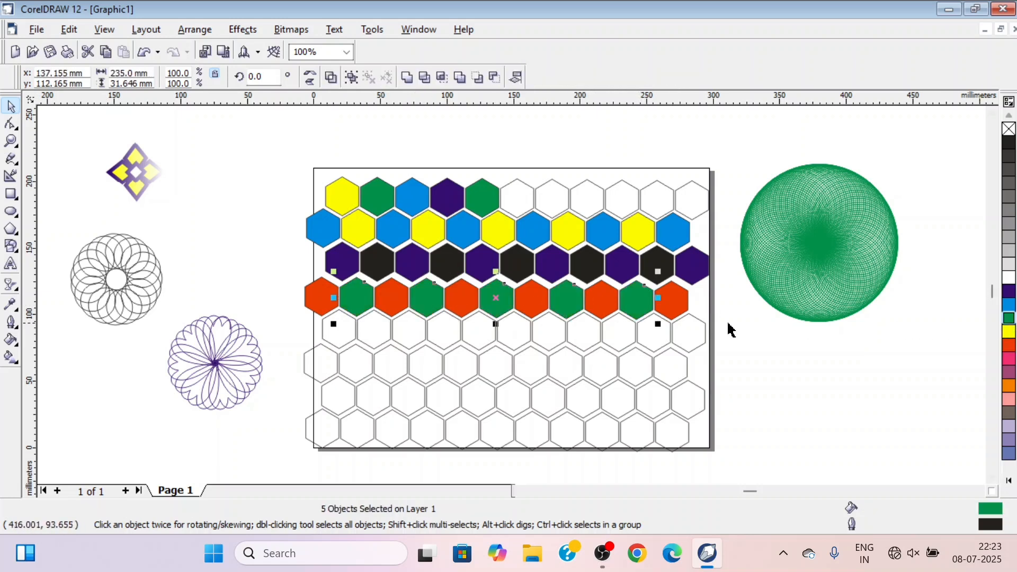
Select every other hexagon of the fifth row, starting with the first, and fill them light pink
{"action": "left_click", "coordinate": [337, 335]}
{"action": "left_click", "coordinate": [379, 335], "text": "shift"}
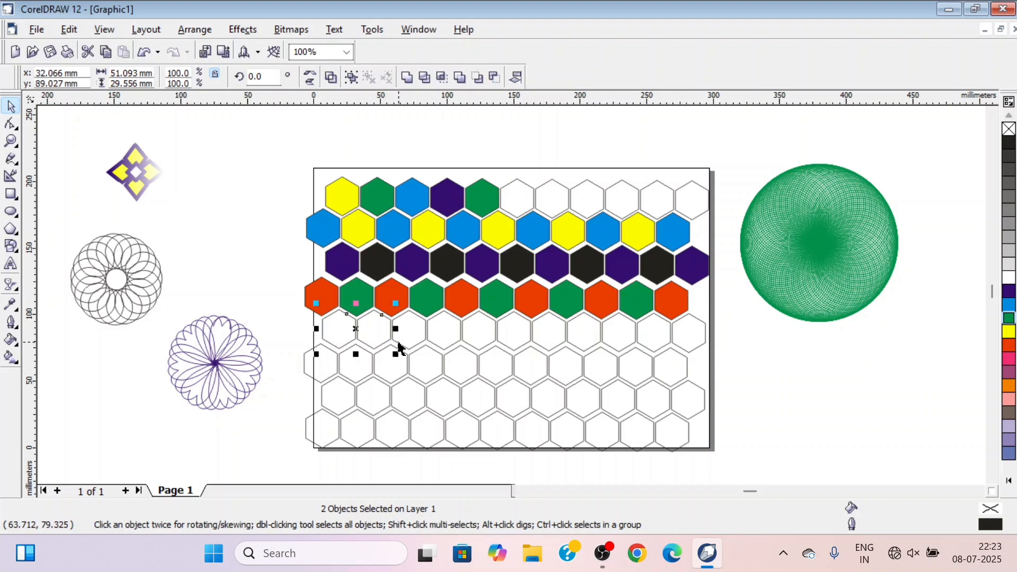
{"action": "left_click", "coordinate": [347, 351]}
{"action": "left_click", "coordinate": [341, 329]}
{"action": "left_click", "coordinate": [408, 328], "text": "shift"}
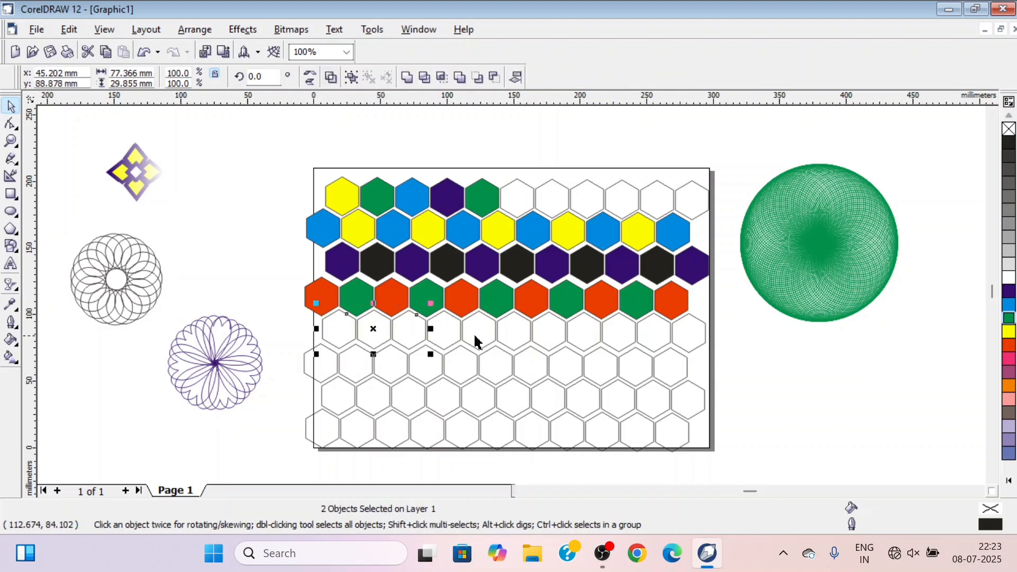
{"action": "left_click", "coordinate": [478, 342], "text": "shift"}
{"action": "left_click", "coordinate": [542, 336], "text": "shift"}
{"action": "left_click", "coordinate": [620, 334], "text": "shift"}
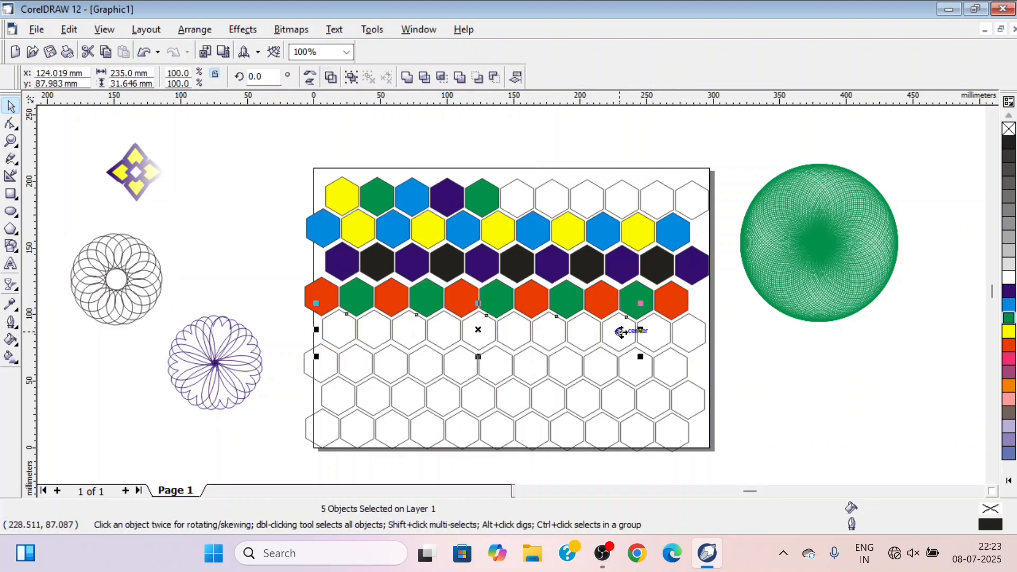
{"action": "left_click", "coordinate": [688, 339], "text": "shift"}
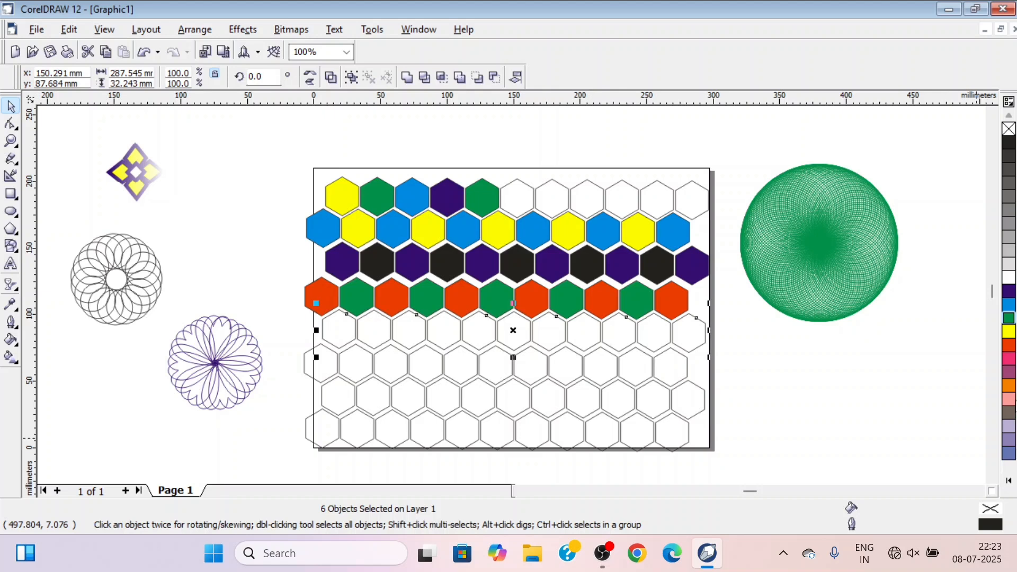
{"action": "left_click", "coordinate": [1010, 400]}
Fill the five remaining empty hexagons of the fifth row with yellow
{"action": "left_click", "coordinate": [379, 344]}
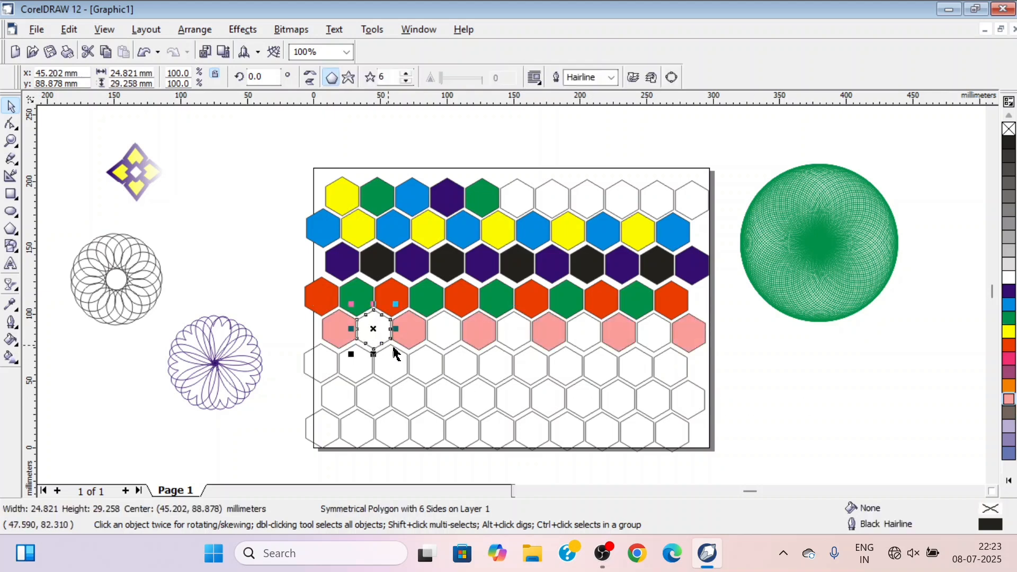
{"action": "left_click", "coordinate": [450, 339], "text": "shift"}
{"action": "left_click", "coordinate": [517, 342], "text": "shift"}
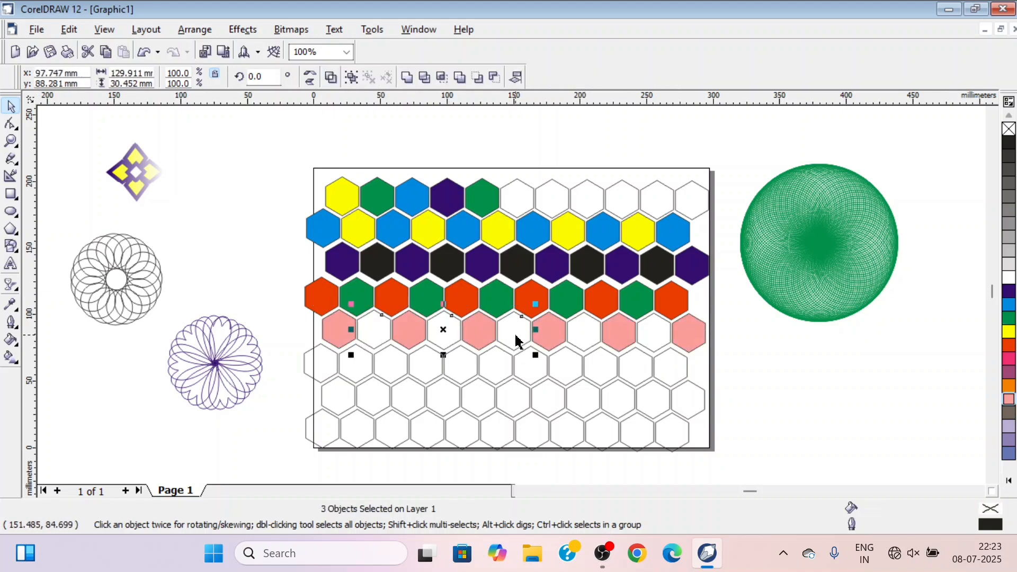
{"action": "left_click", "coordinate": [591, 337], "text": "shift"}
{"action": "left_click", "coordinate": [657, 338], "text": "shift"}
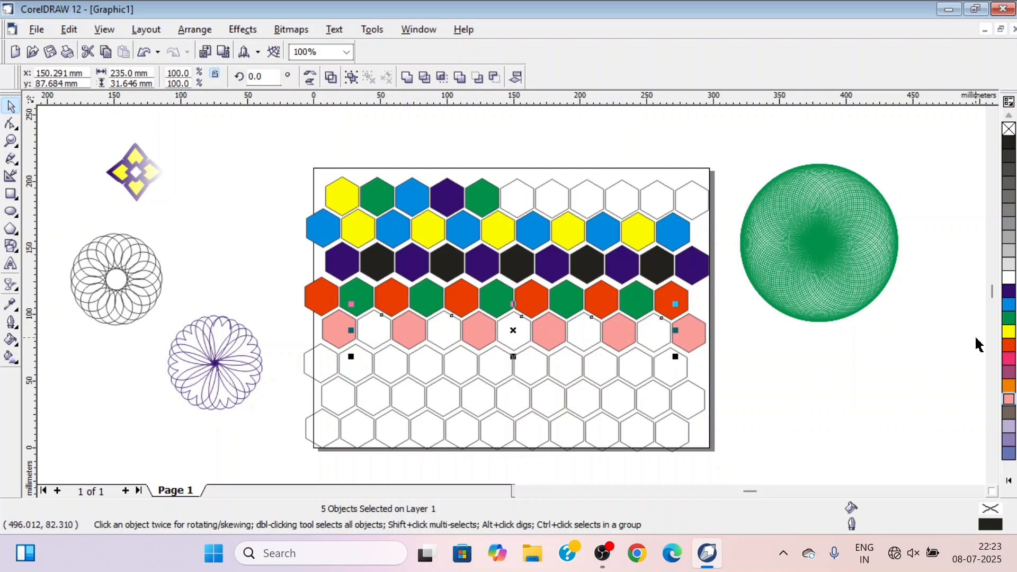
{"action": "left_click", "coordinate": [1010, 332]}
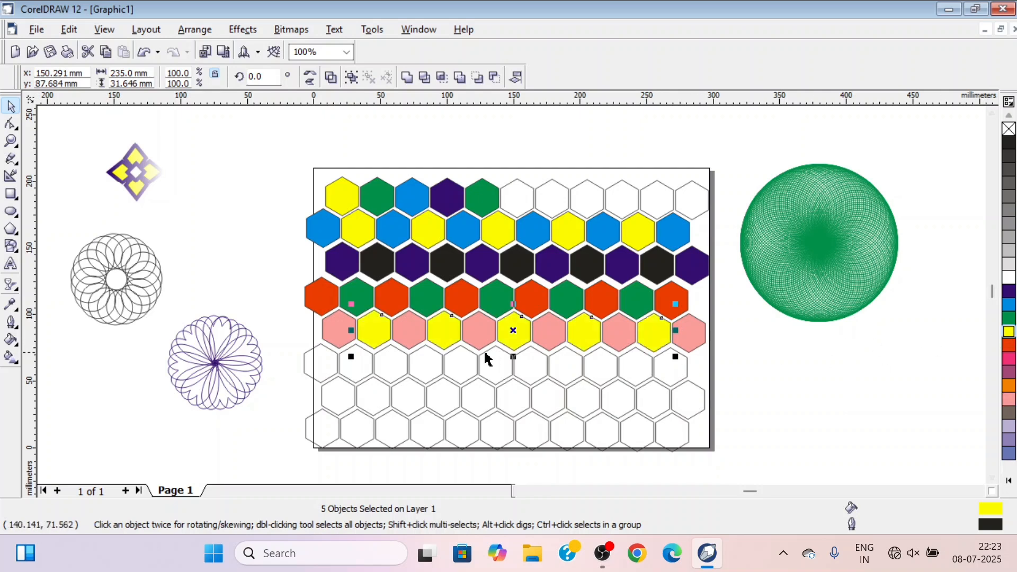
Select every other hexagon of the sixth row, starting with the first, and fill them grey
{"action": "left_click", "coordinate": [331, 372]}
{"action": "left_click", "coordinate": [390, 377], "text": "shift"}
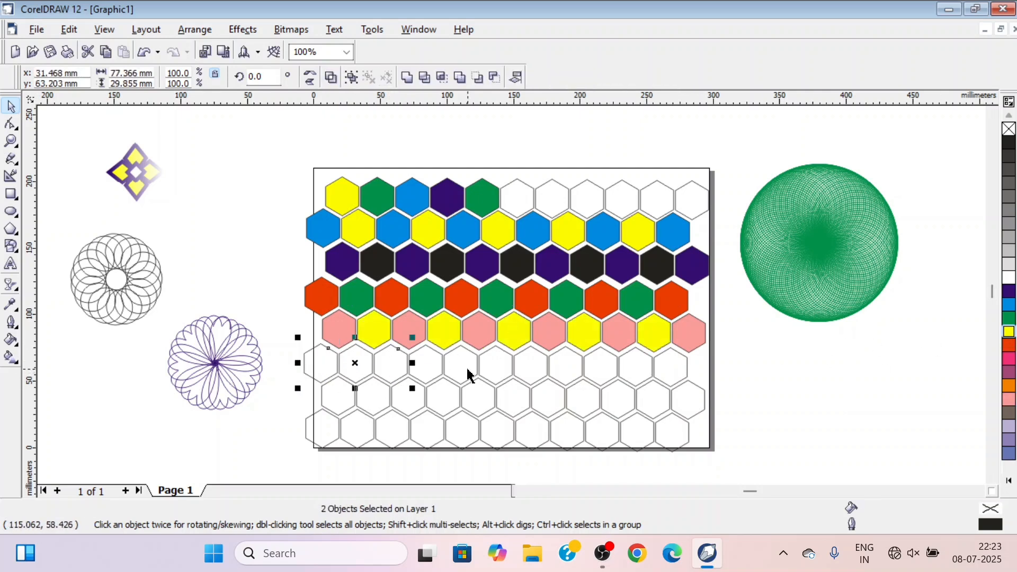
{"action": "left_click", "coordinate": [454, 377], "text": "shift"}
{"action": "left_click", "coordinate": [529, 378], "text": "shift"}
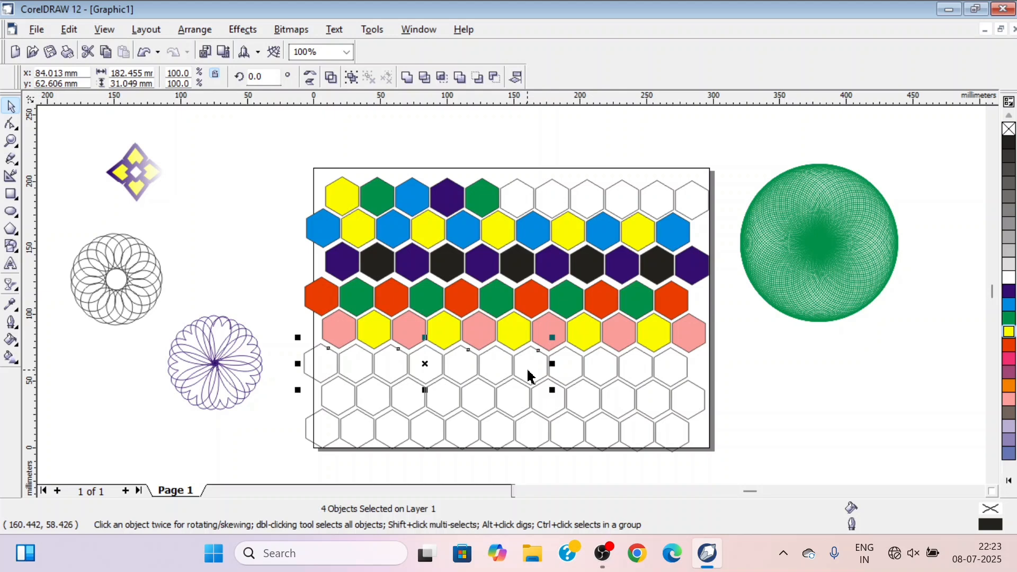
{"action": "left_click", "coordinate": [607, 367], "text": "shift"}
{"action": "left_click", "coordinate": [679, 373], "text": "shift"}
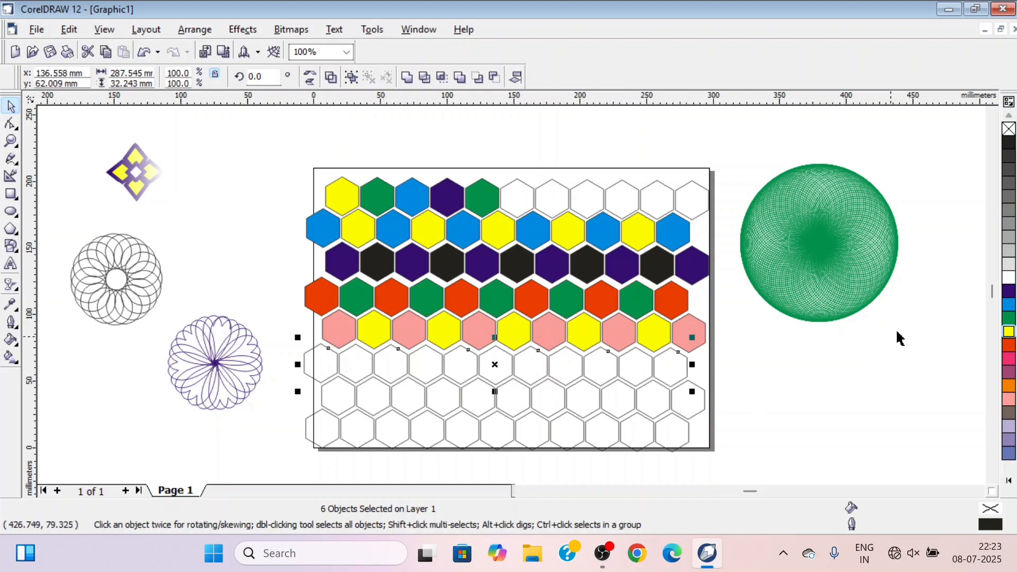
{"action": "left_click", "coordinate": [1009, 223]}
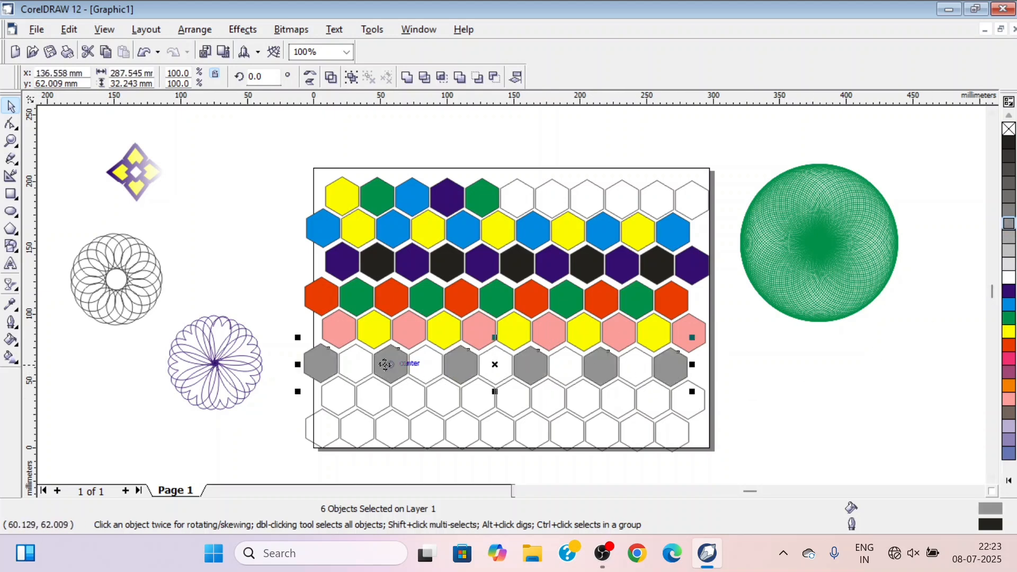
Fill the five remaining empty hexagons of the sixth row with black
{"action": "left_click", "coordinate": [350, 369]}
{"action": "left_click", "coordinate": [421, 365], "text": "shift"}
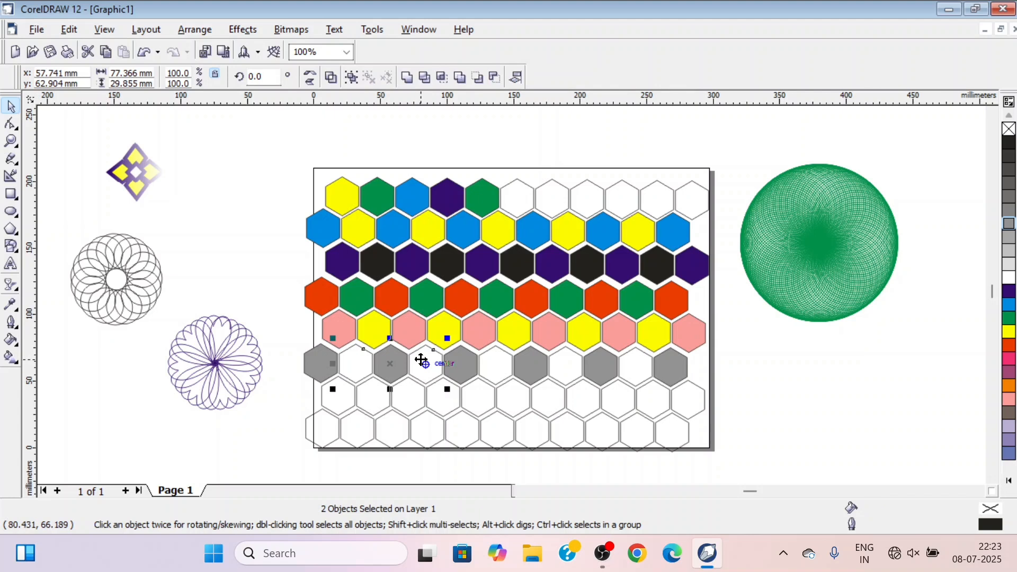
{"action": "left_click", "coordinate": [501, 370], "text": "shift"}
{"action": "left_click", "coordinate": [571, 374], "text": "shift"}
{"action": "left_click", "coordinate": [641, 373], "text": "shift"}
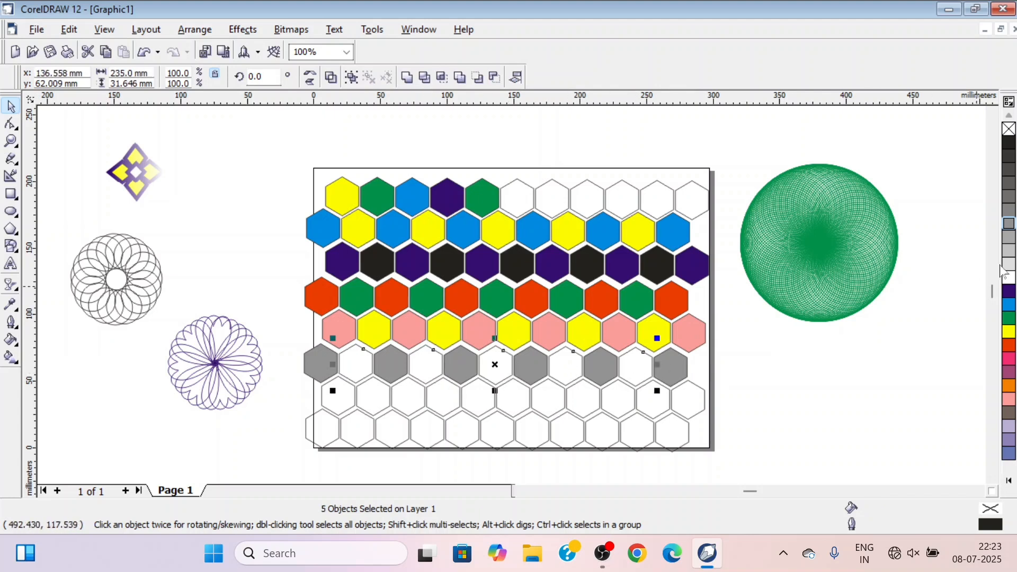
{"action": "left_click", "coordinate": [1009, 147]}
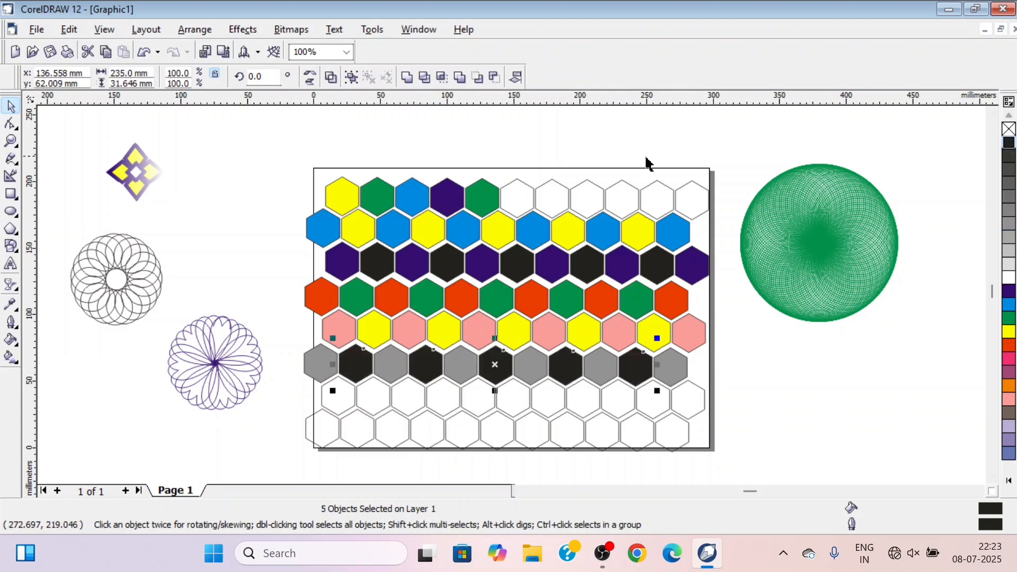
Fill the sixth, eighth and eleventh hexagons of the first row with green
{"action": "left_click", "coordinate": [518, 200]}
{"action": "left_click", "coordinate": [582, 199], "text": "shift"}
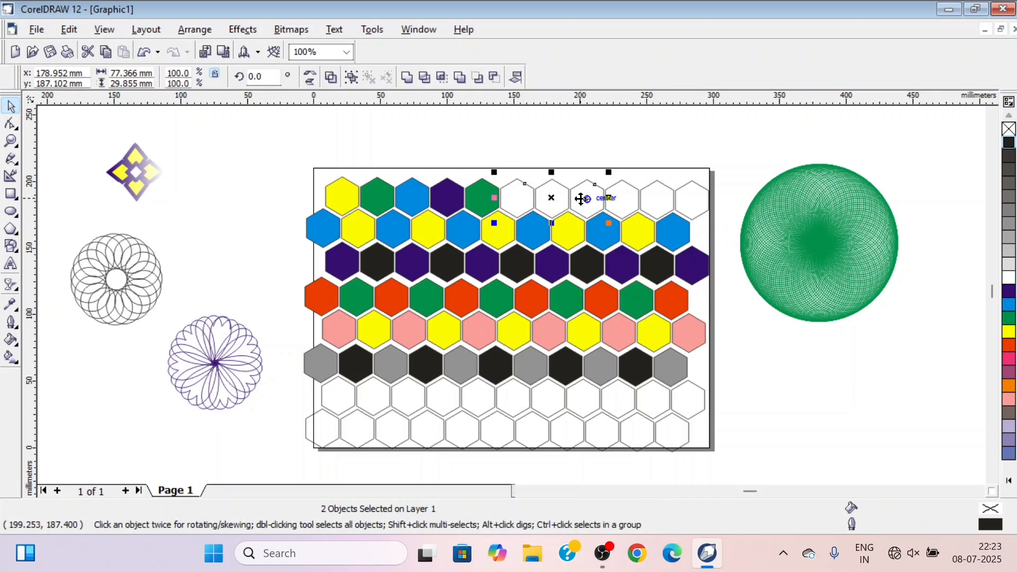
{"action": "left_click", "coordinate": [690, 205], "text": "shift"}
{"action": "left_click", "coordinate": [1009, 317]}
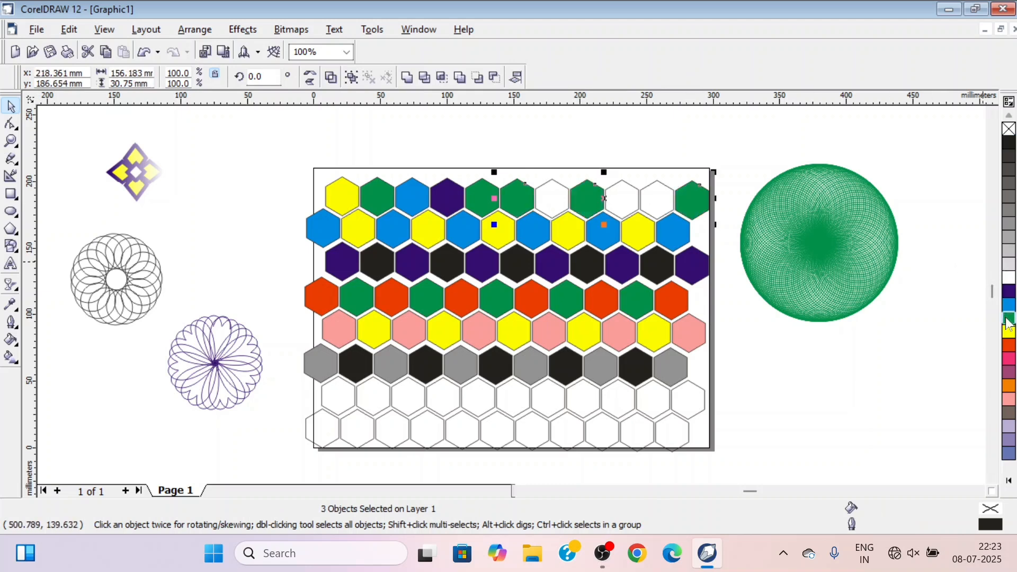
Select only the sixth hexagon of the first row and recolour it orange
{"action": "left_click", "coordinate": [522, 204]}
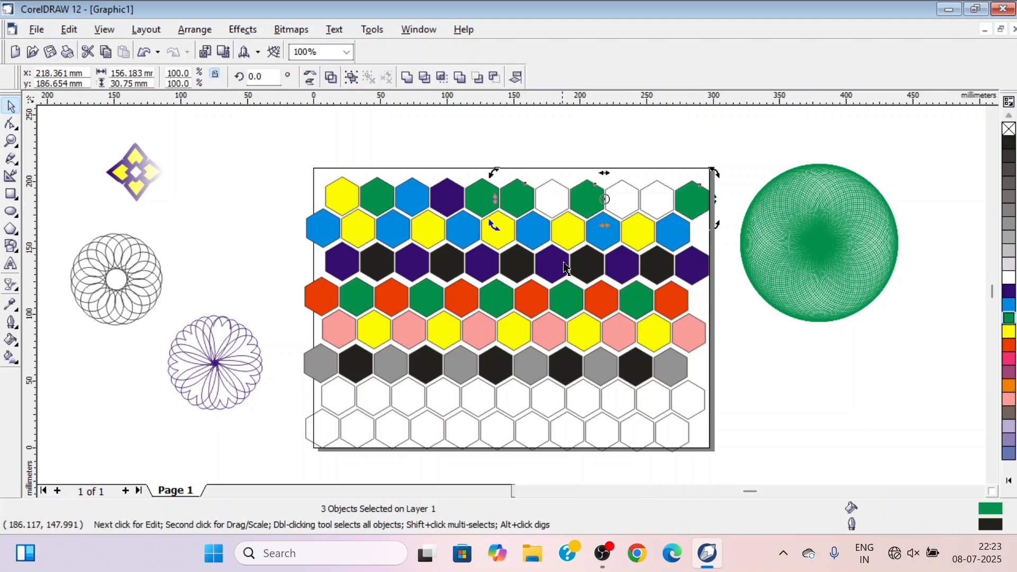
{"action": "left_click", "coordinate": [565, 294]}
{"action": "left_click", "coordinate": [521, 203]}
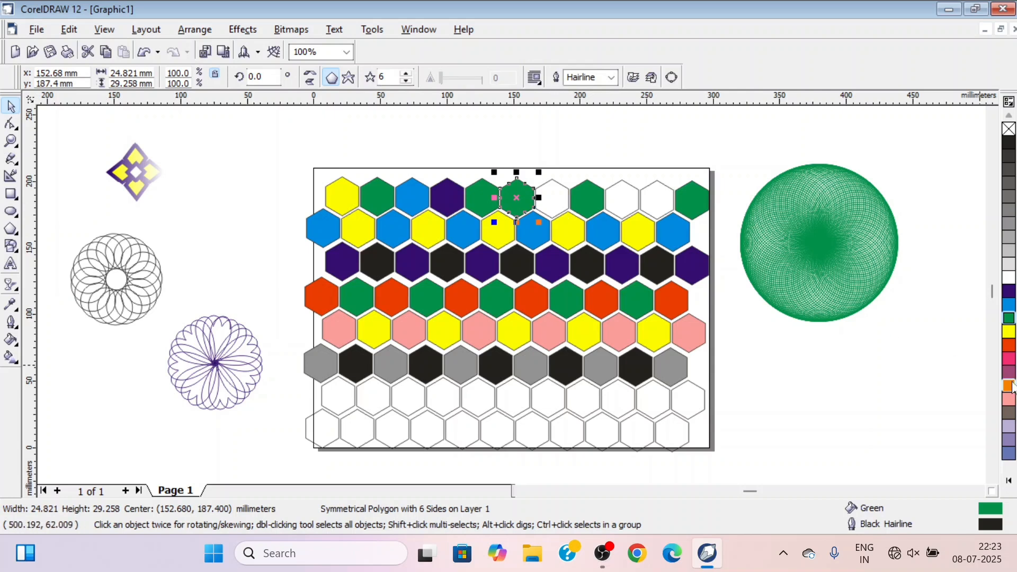
{"action": "left_click", "coordinate": [1010, 386]}
Fill the seventh and tenth hexagons of the first row with light grey and clear the selection
{"action": "left_click", "coordinate": [566, 212]}
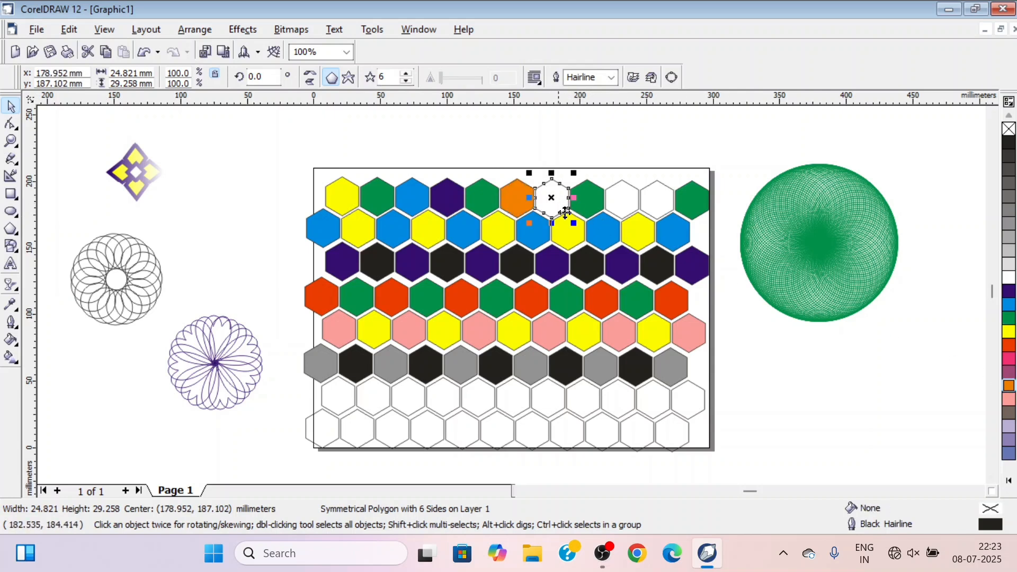
{"action": "left_click", "coordinate": [660, 206], "text": "shift"}
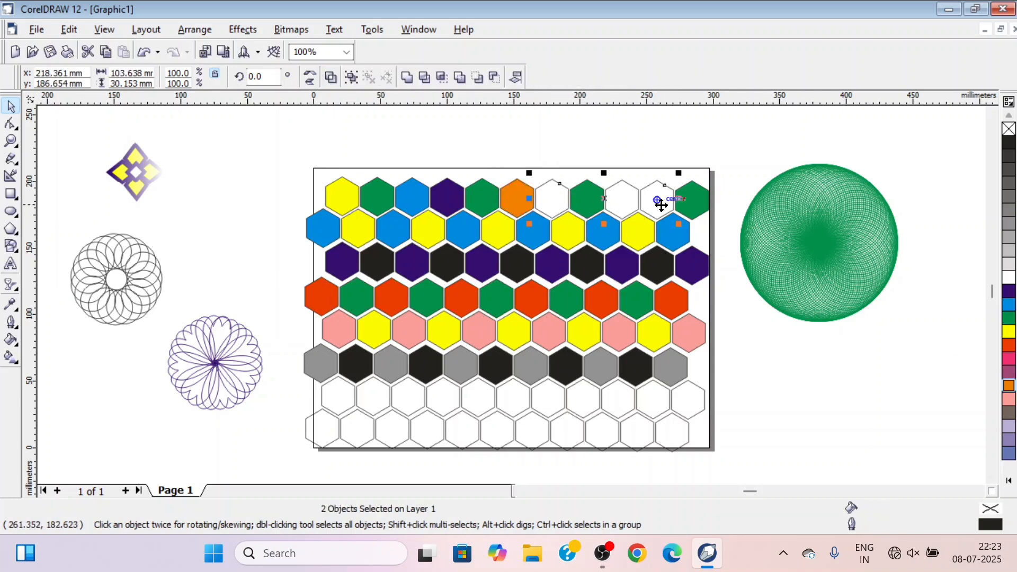
{"action": "left_click", "coordinate": [1009, 237]}
{"action": "left_click", "coordinate": [794, 359]}
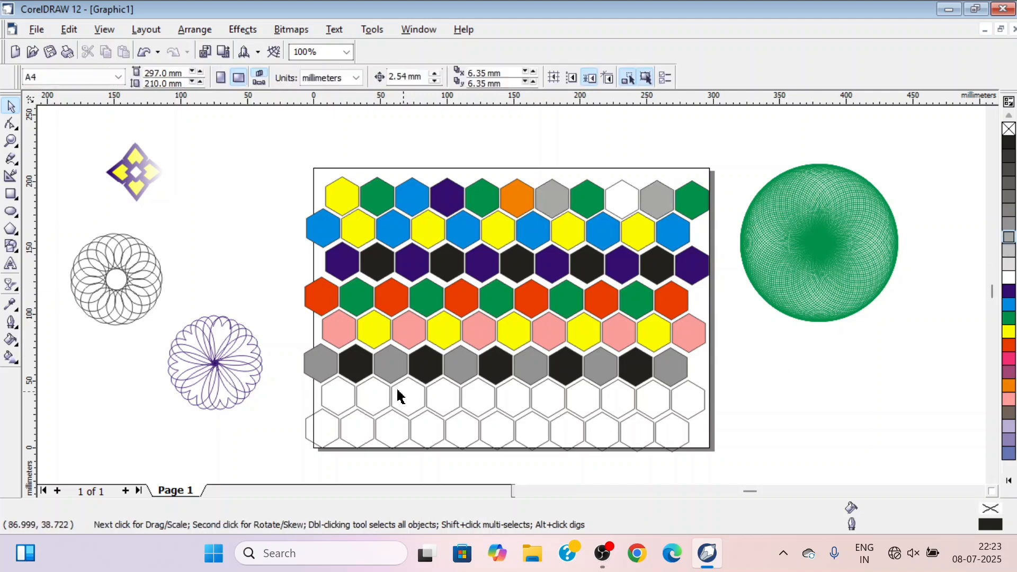
Fill the first, fifth and eleventh hexagons of the seventh row and the third and eighth of the eighth row with green
{"action": "left_click", "coordinate": [332, 403]}
{"action": "left_click", "coordinate": [402, 424], "text": "shift"}
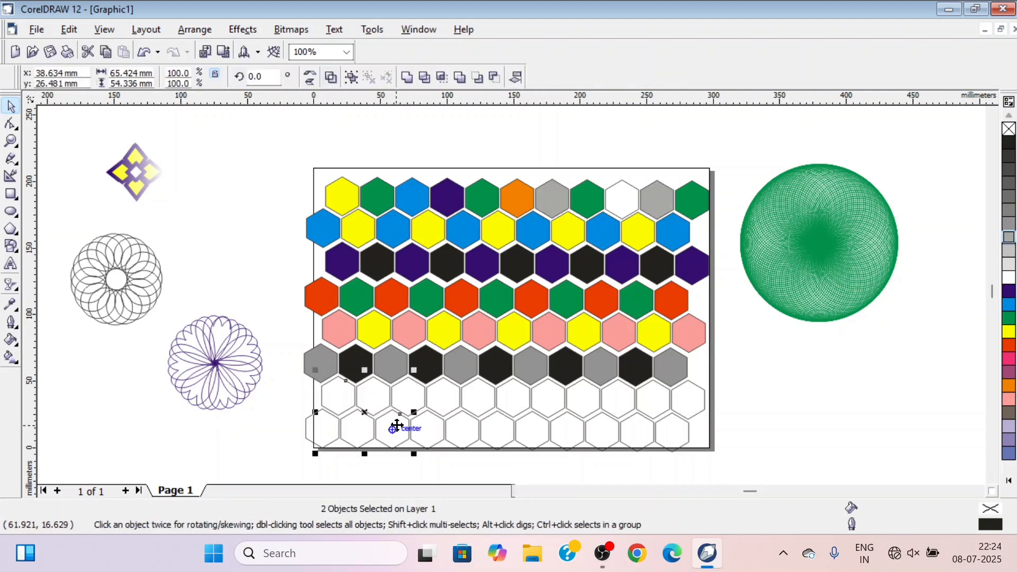
{"action": "left_click", "coordinate": [485, 402], "text": "shift"}
{"action": "left_click", "coordinate": [572, 436], "text": "shift"}
{"action": "left_click", "coordinate": [682, 412], "text": "shift"}
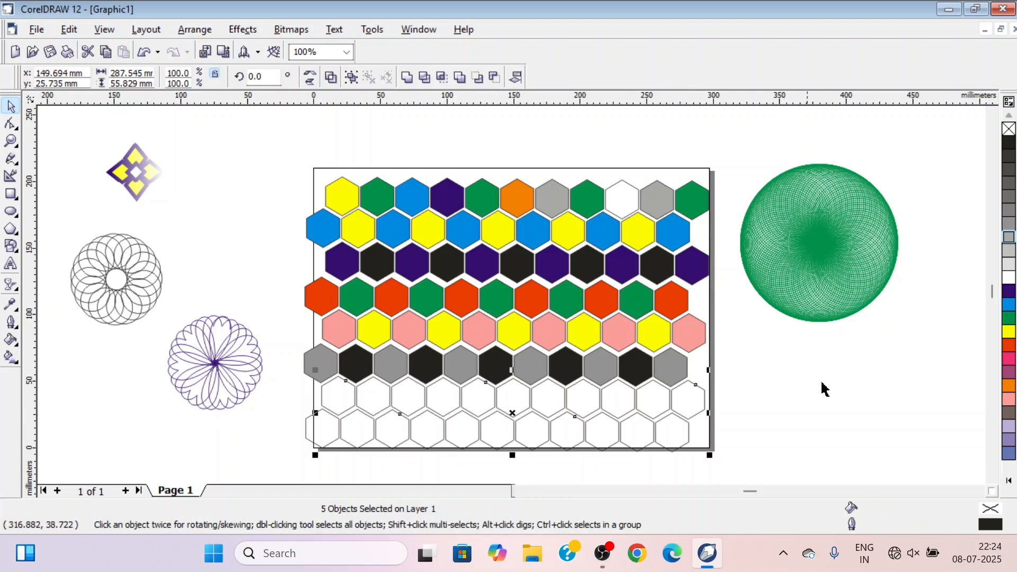
{"action": "left_click", "coordinate": [1009, 318]}
{"action": "left_click", "coordinate": [831, 376]}
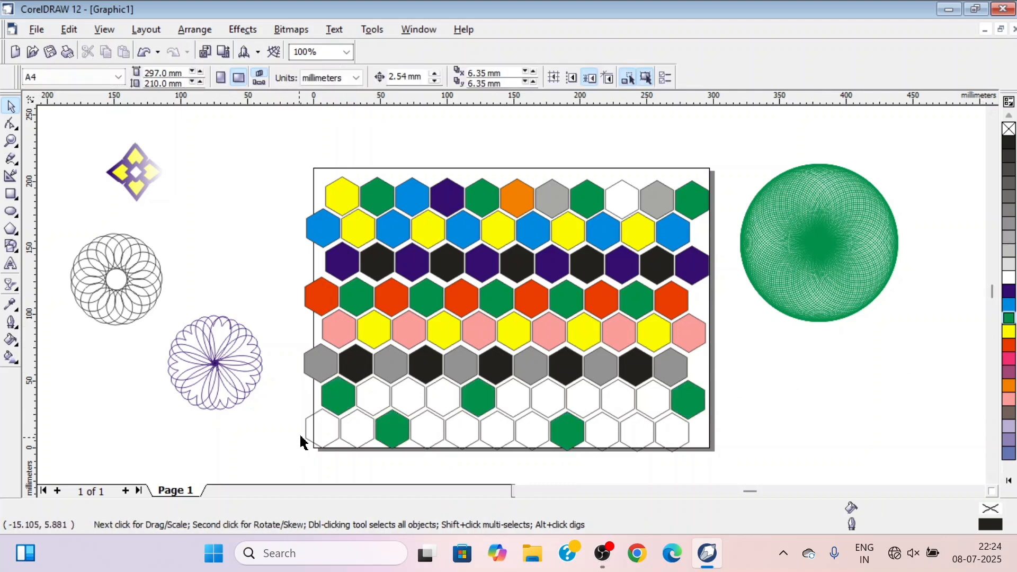
Fill the second, sixth and tenth hexagons of the seventh row and the first, fourth and ninth of the eighth row with slate blue
{"action": "left_click", "coordinate": [319, 435]}
{"action": "left_click", "coordinate": [386, 400], "text": "shift"}
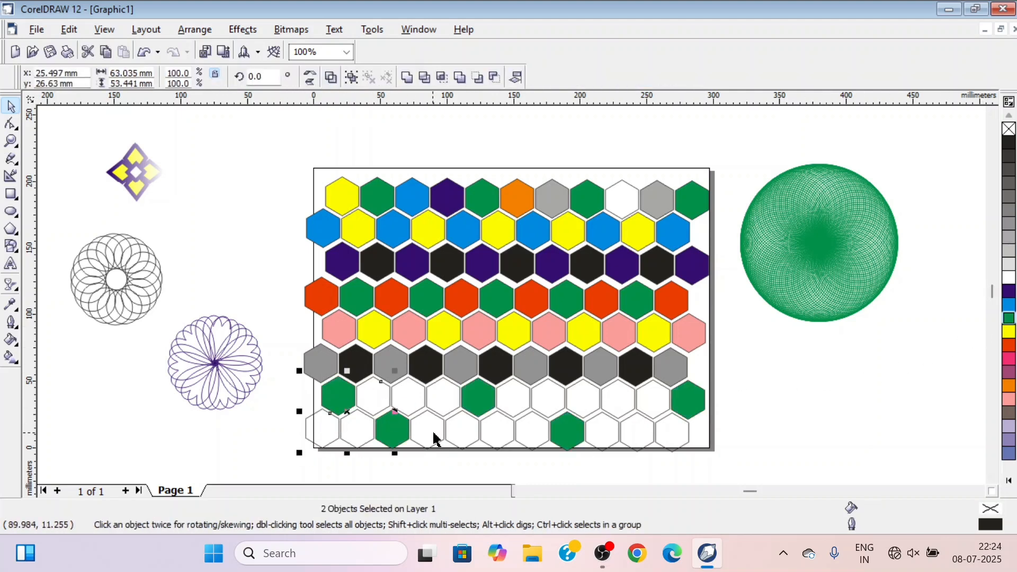
{"action": "left_click", "coordinate": [434, 439], "text": "shift"}
{"action": "left_click", "coordinate": [514, 406], "text": "shift"}
{"action": "left_click", "coordinate": [600, 438], "text": "shift"}
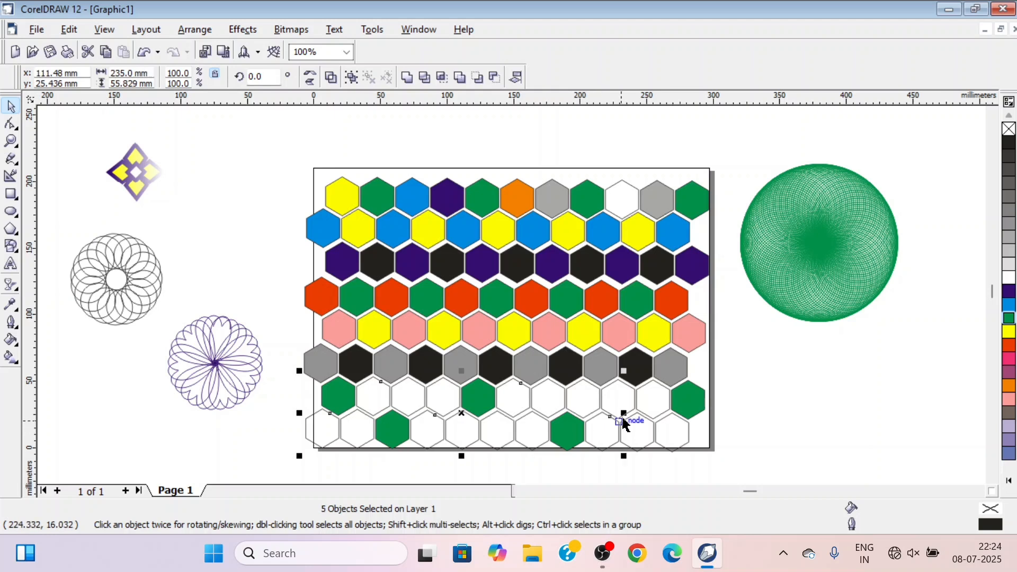
{"action": "left_click", "coordinate": [656, 406], "text": "shift"}
{"action": "left_click", "coordinate": [1009, 454]}
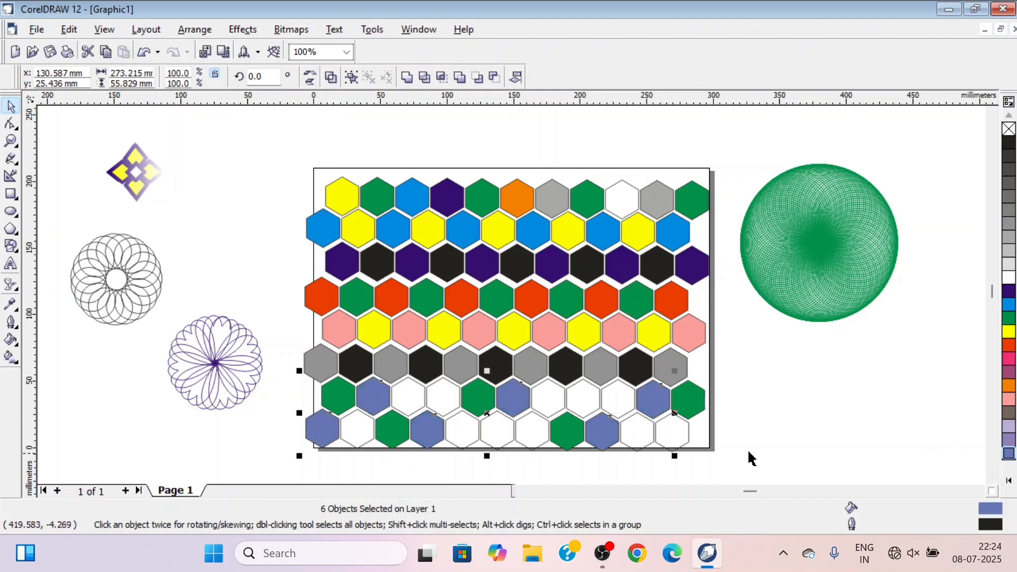
Fill the third, fourth and seventh hexagons of the seventh row and the second, fifth and tenth of the eighth row with yellow
{"action": "left_click", "coordinate": [356, 431]}
{"action": "left_click", "coordinate": [402, 404], "text": "shift"}
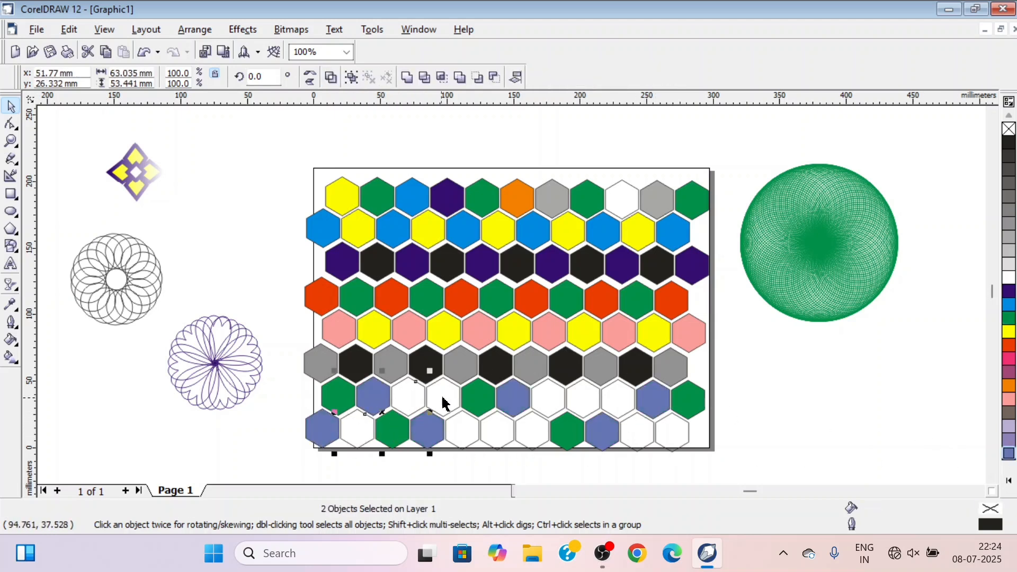
{"action": "left_click", "coordinate": [440, 405], "text": "shift"}
{"action": "left_click", "coordinate": [467, 445], "text": "shift"}
{"action": "left_click", "coordinate": [548, 408], "text": "shift"}
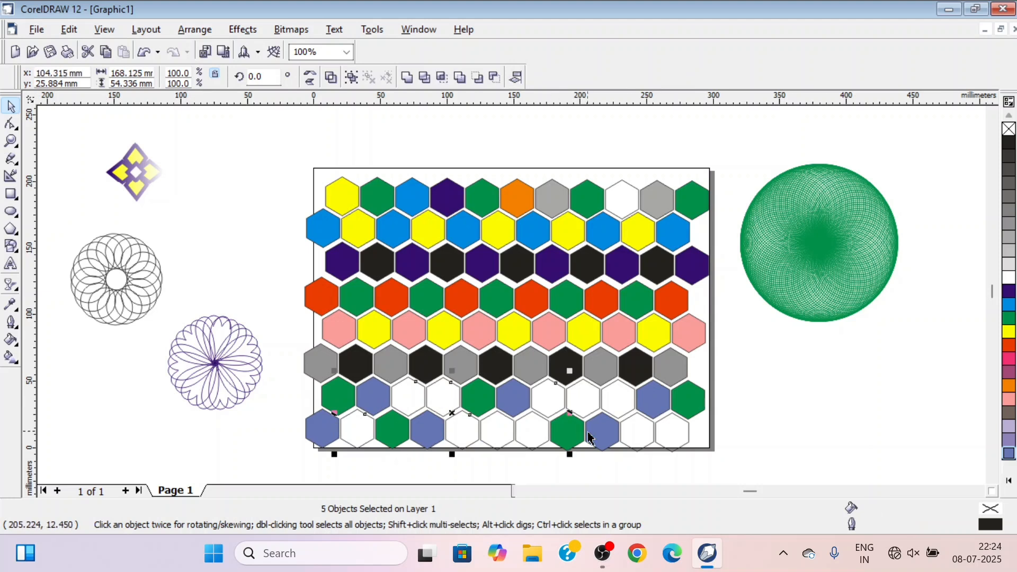
{"action": "left_click", "coordinate": [638, 444], "text": "shift"}
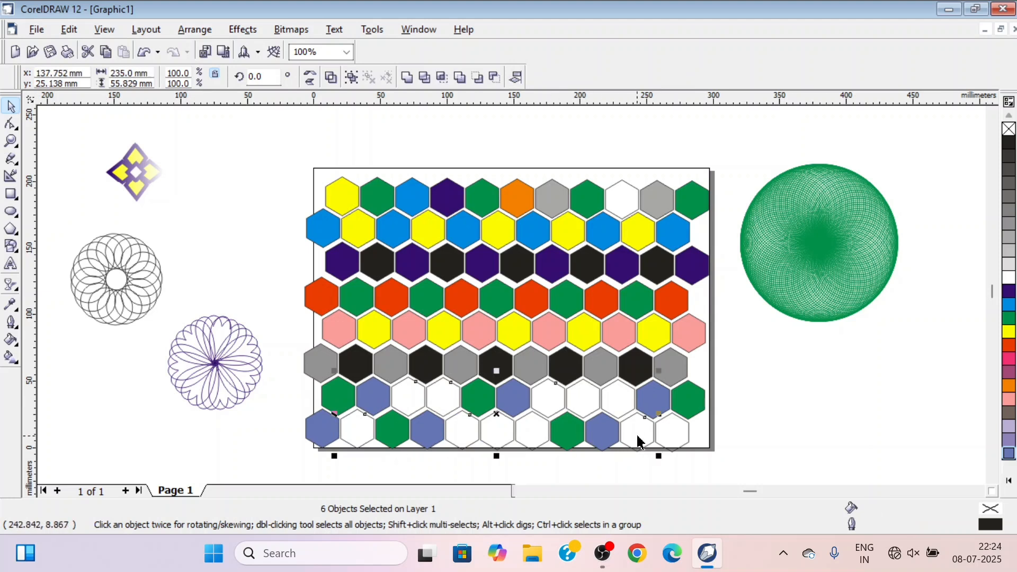
{"action": "left_click", "coordinate": [1010, 333]}
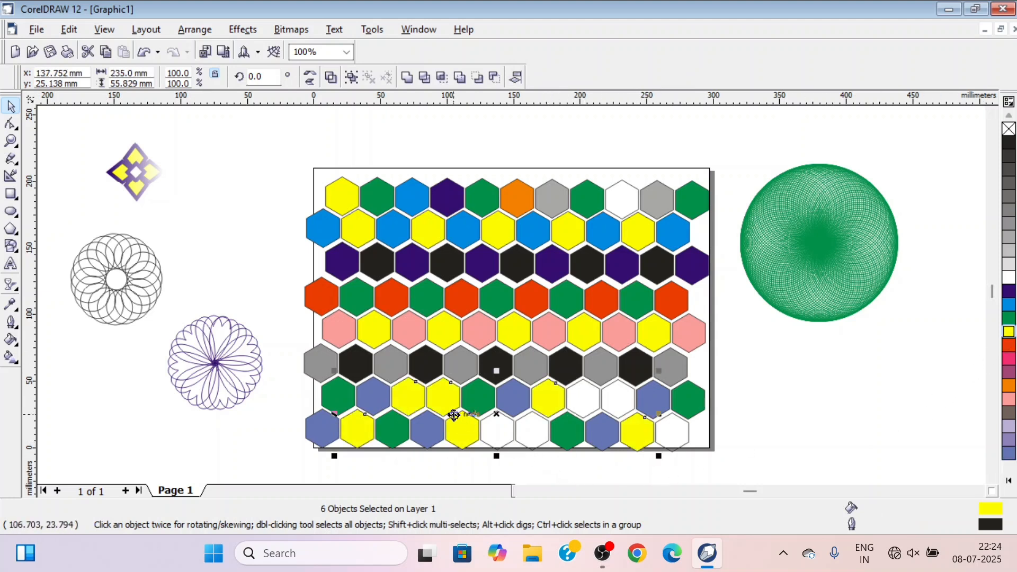
Select only the fourth hexagon of the seventh row and recolour it orange
{"action": "left_click", "coordinate": [530, 428]}
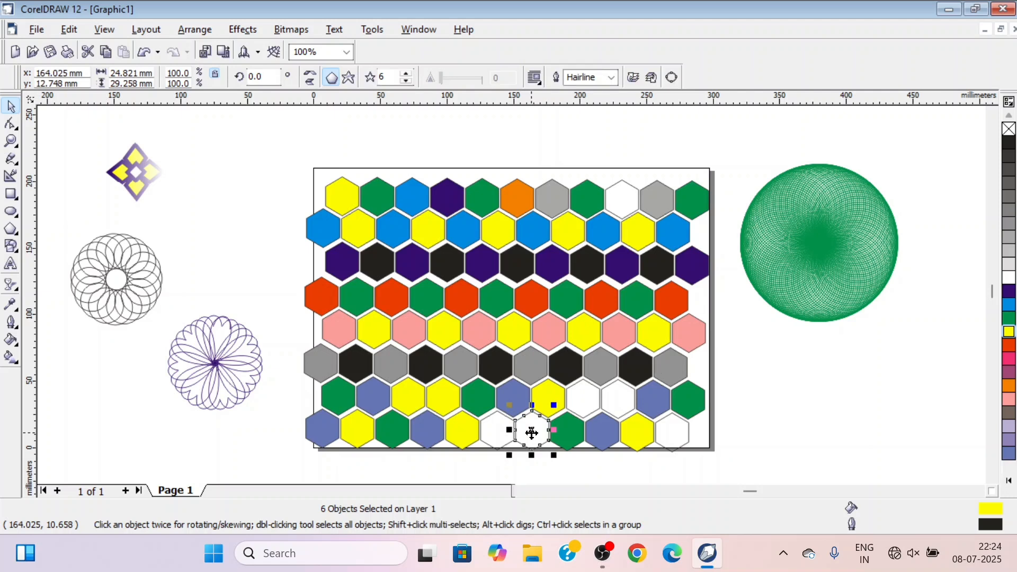
{"action": "left_click", "coordinate": [438, 403]}
{"action": "left_click", "coordinate": [1010, 386]}
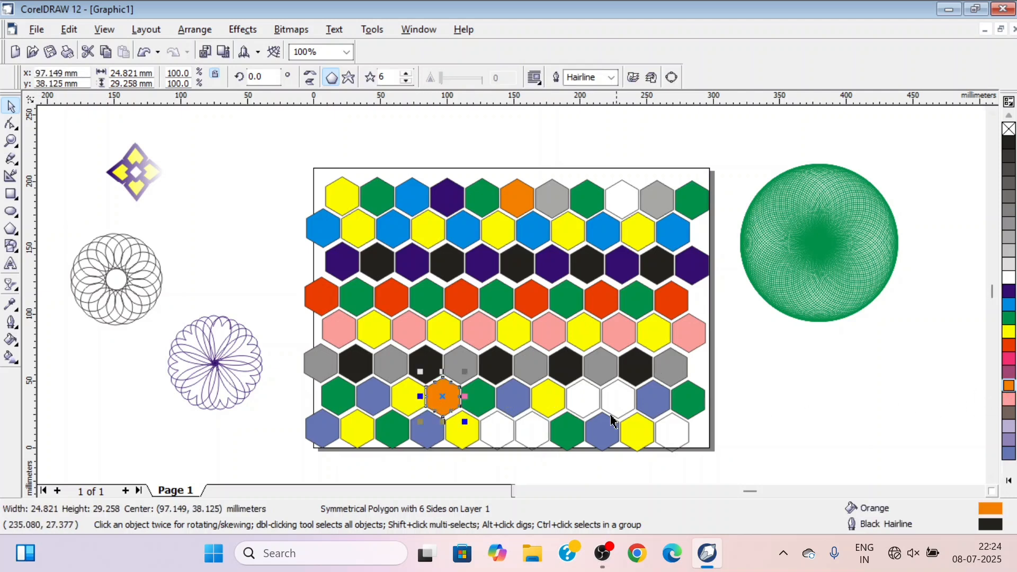
Fill the eighth hexagon of the seventh row and the sixth and eleventh of the eighth row with red and clear the selection
{"action": "left_click", "coordinate": [496, 432]}
{"action": "left_click", "coordinate": [585, 402], "text": "shift"}
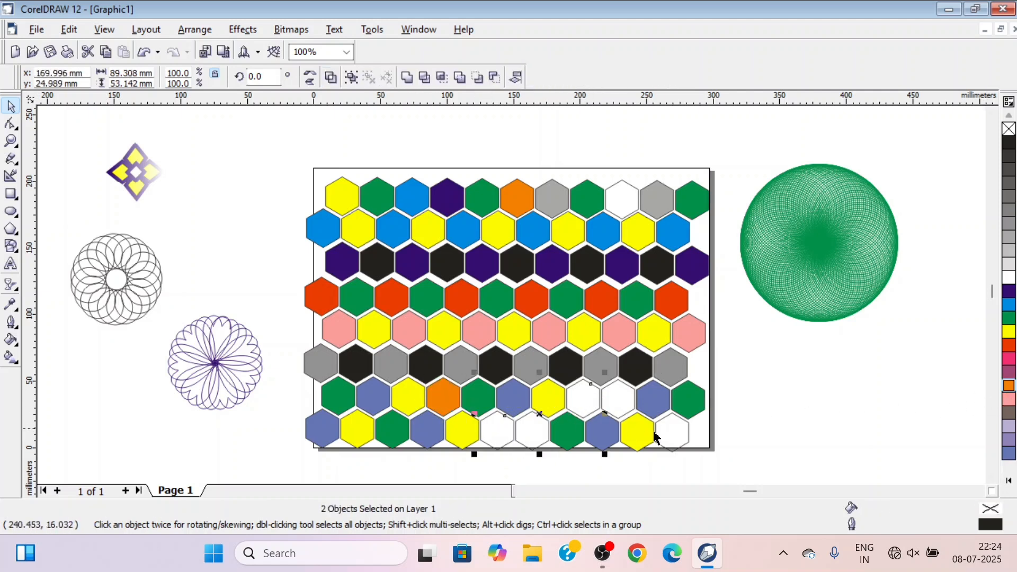
{"action": "left_click", "coordinate": [677, 432], "text": "shift"}
{"action": "left_click", "coordinate": [1010, 345]}
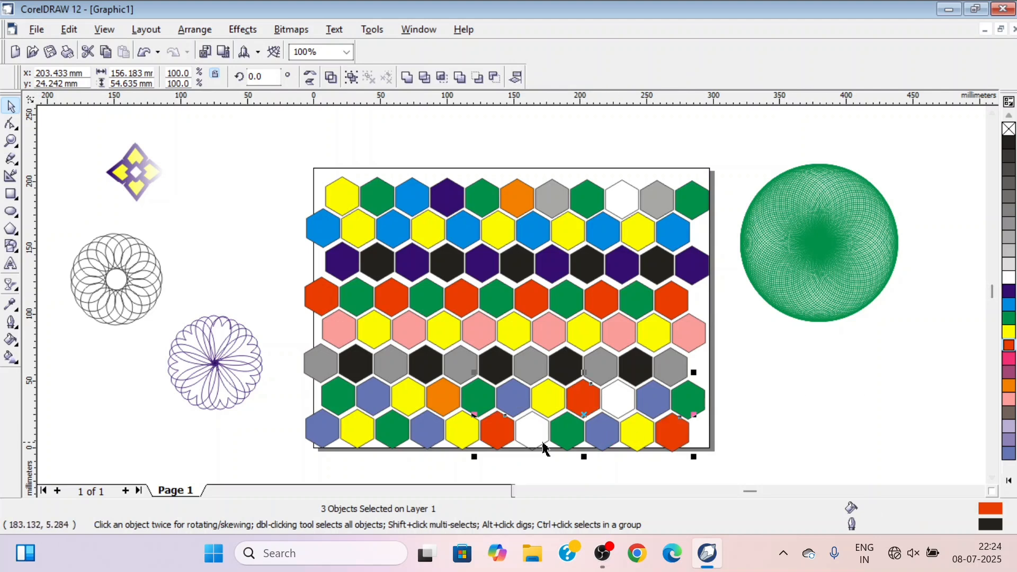
{"action": "left_click", "coordinate": [776, 416]}
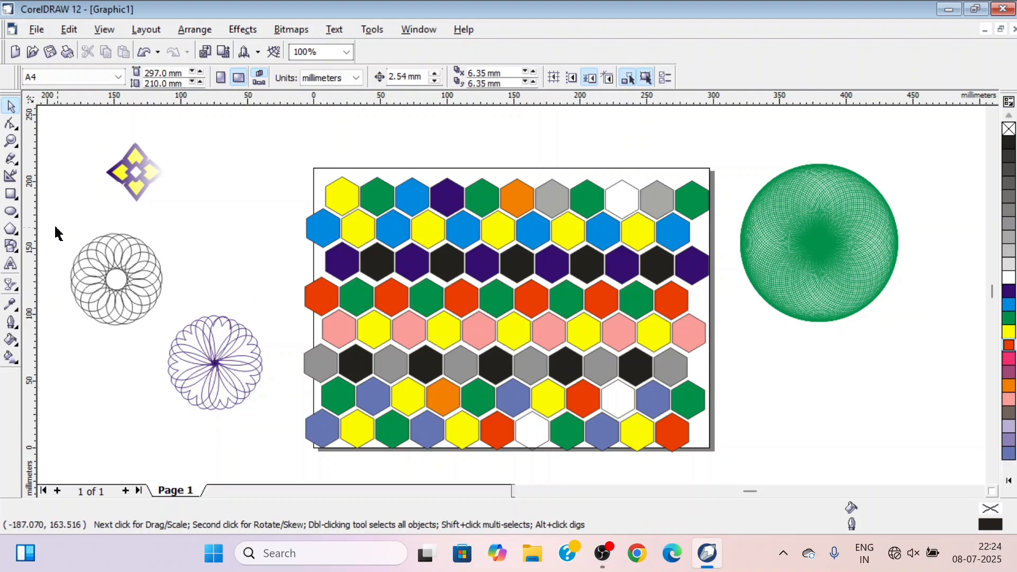
Draw an ellipse about 170 by 180 mm over the middle of the honeycomb and apply a frozen Fish Eye lens to it
{"action": "left_click", "coordinate": [10, 211]}
{"action": "left_click_drag", "start_coordinate": [396, 193], "coordinate": [620, 431]}
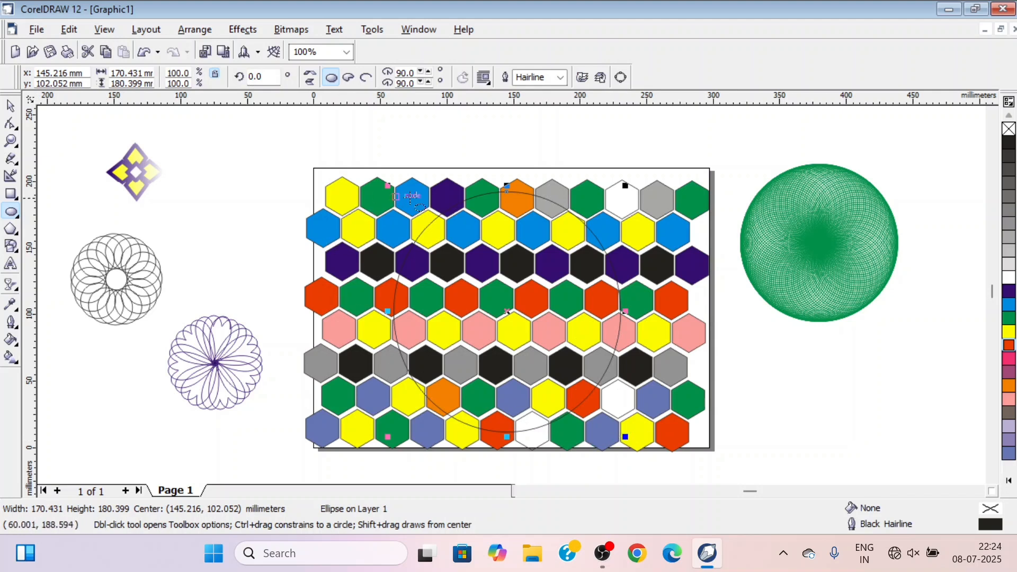
{"action": "left_click", "coordinate": [236, 33]}
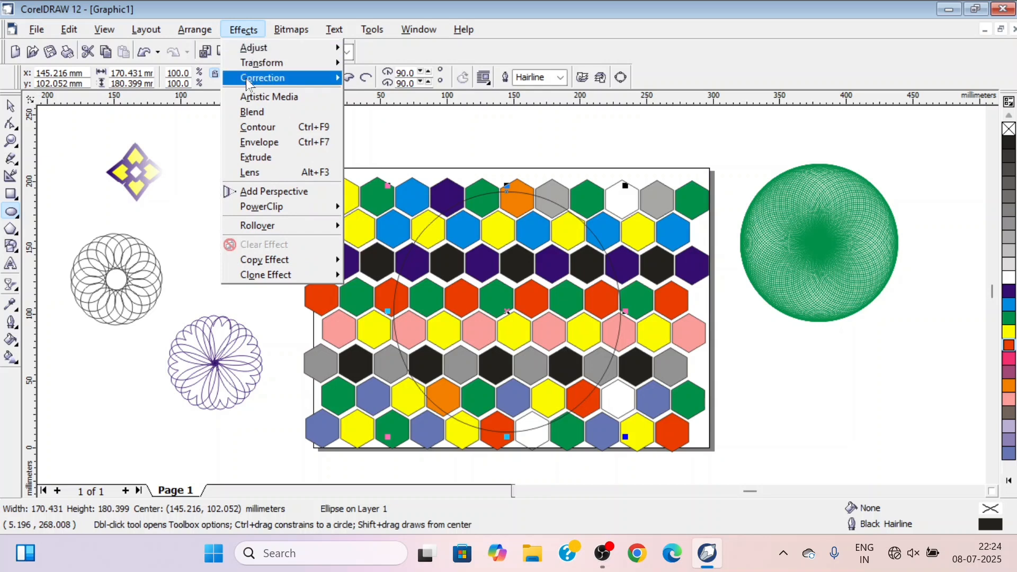
{"action": "left_click", "coordinate": [259, 172]}
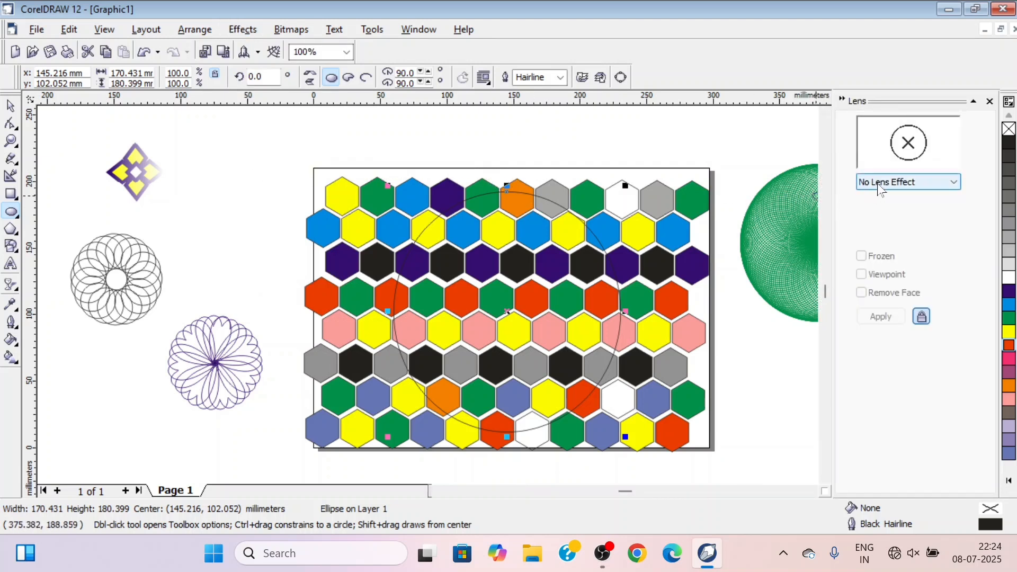
{"action": "left_click", "coordinate": [922, 183]}
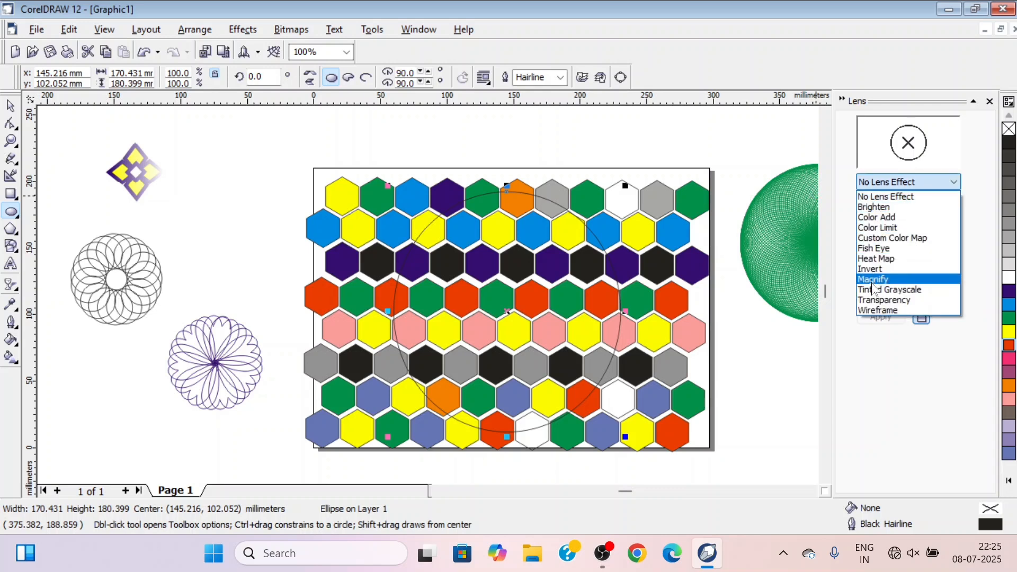
{"action": "left_click", "coordinate": [873, 249]}
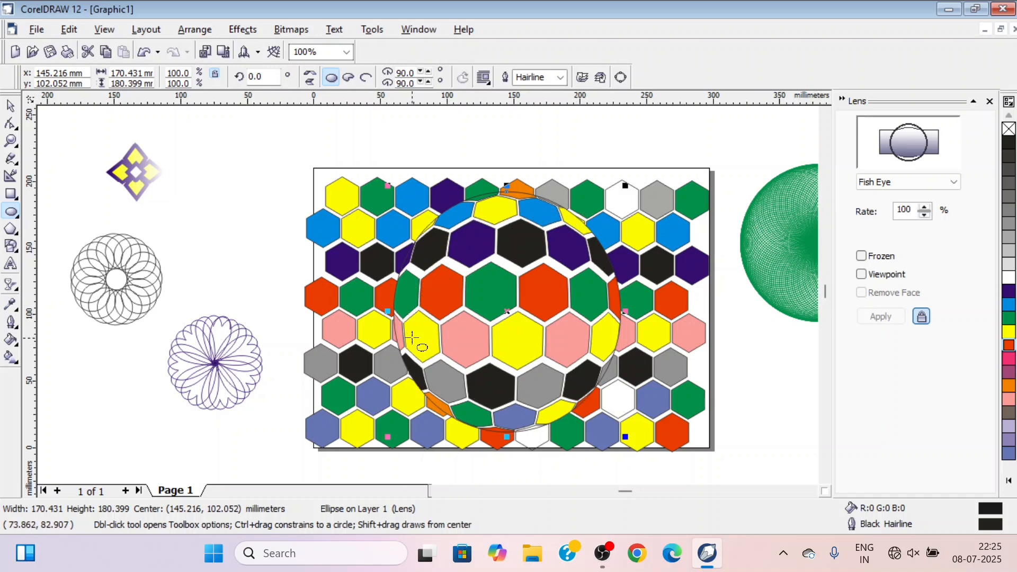
{"action": "left_click", "coordinate": [862, 257]}
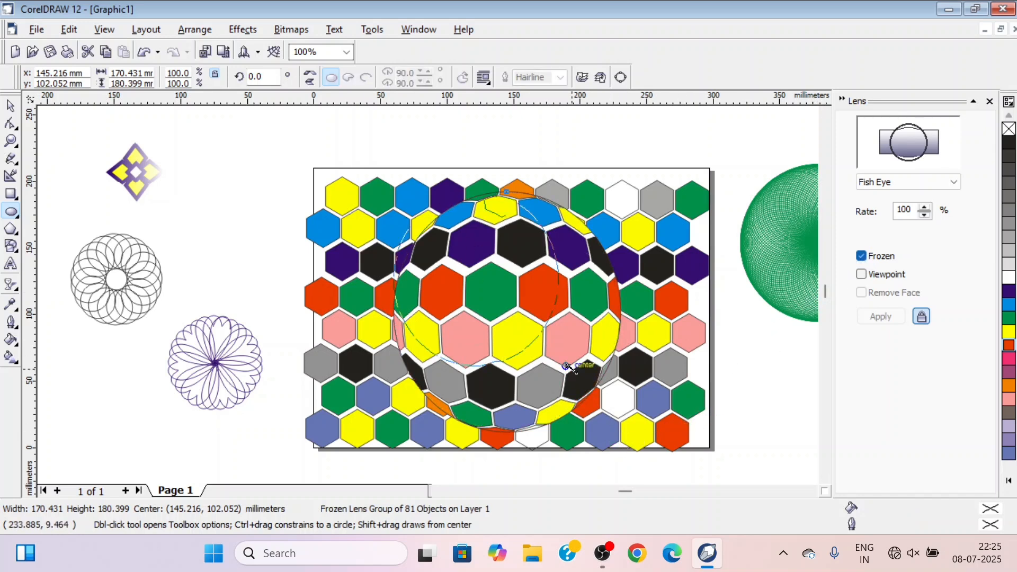
Scale the frozen lens ball to about 124 by 131 mm and move it off the page, above the purple rosette
{"action": "left_click_drag", "start_coordinate": [570, 367], "coordinate": [568, 367]}
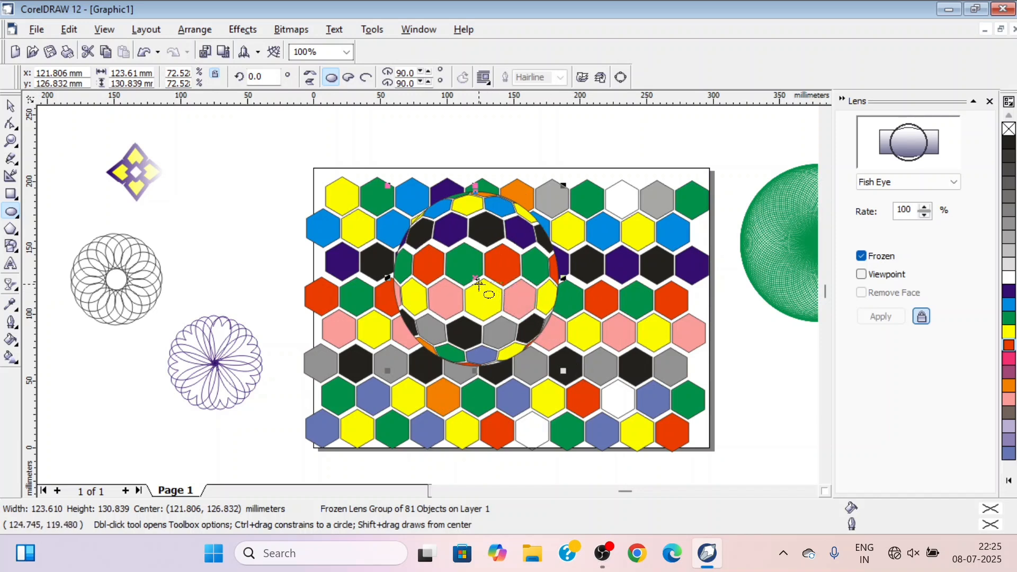
{"action": "left_click_drag", "start_coordinate": [475, 277], "coordinate": [213, 209]}
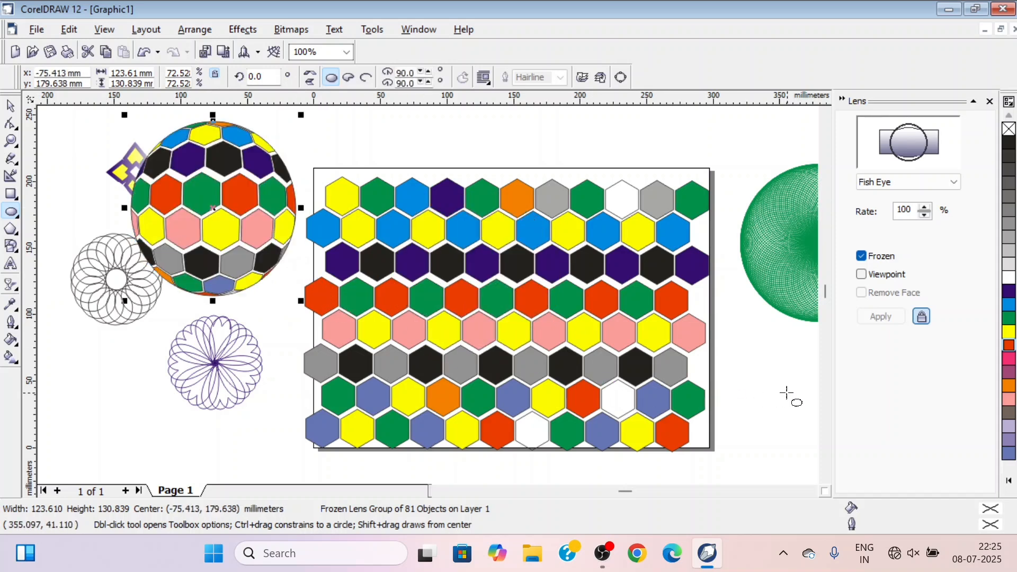
Select all the honeycomb hexagons on the page and delete them
{"action": "left_click", "coordinate": [9, 108]}
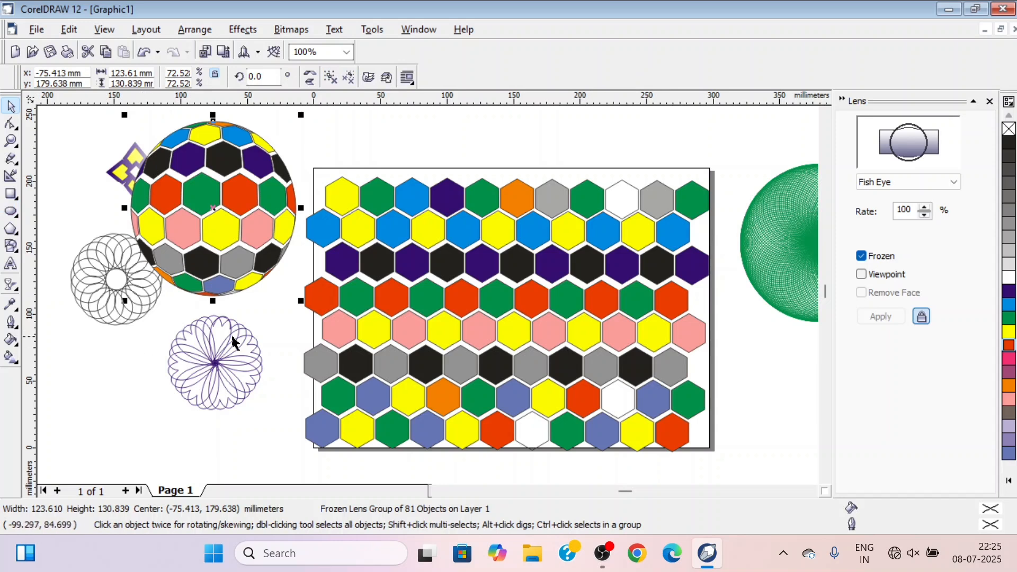
{"action": "left_click_drag", "start_coordinate": [756, 165], "coordinate": [286, 446]}
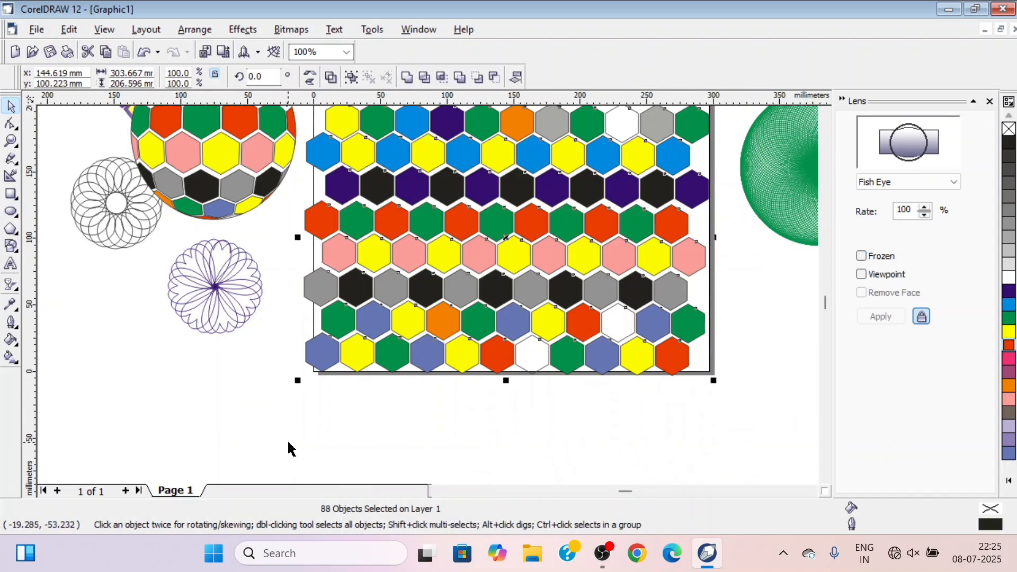
{"action": "key", "text": "Delete"}
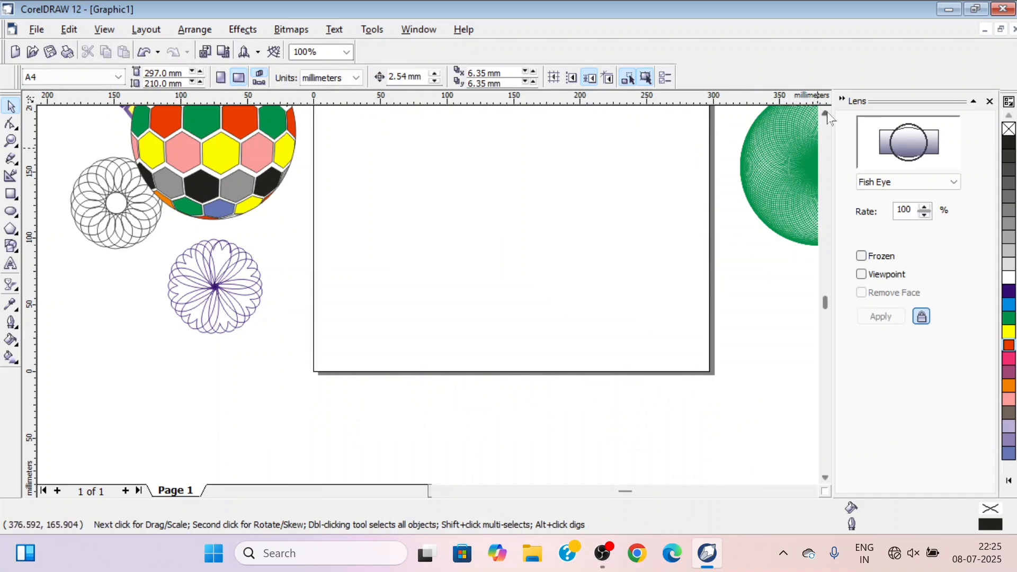
Move the hexagon-patterned ball onto the empty page, shrink it to roughly half its size and clear the selection
{"action": "scroll", "coordinate": [371, 239], "scroll_direction": "up", "scroll_amount": 2}
{"action": "left_click", "coordinate": [214, 220]}
{"action": "left_click_drag", "start_coordinate": [214, 220], "coordinate": [491, 300]}
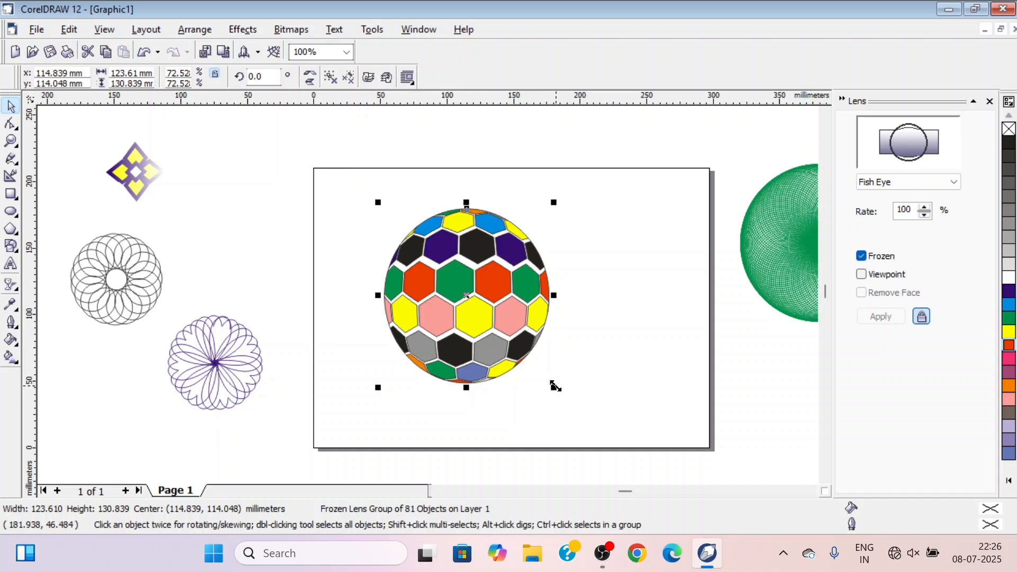
{"action": "left_click_drag", "start_coordinate": [554, 388], "coordinate": [480, 308]}
{"action": "left_click", "coordinate": [488, 335]}
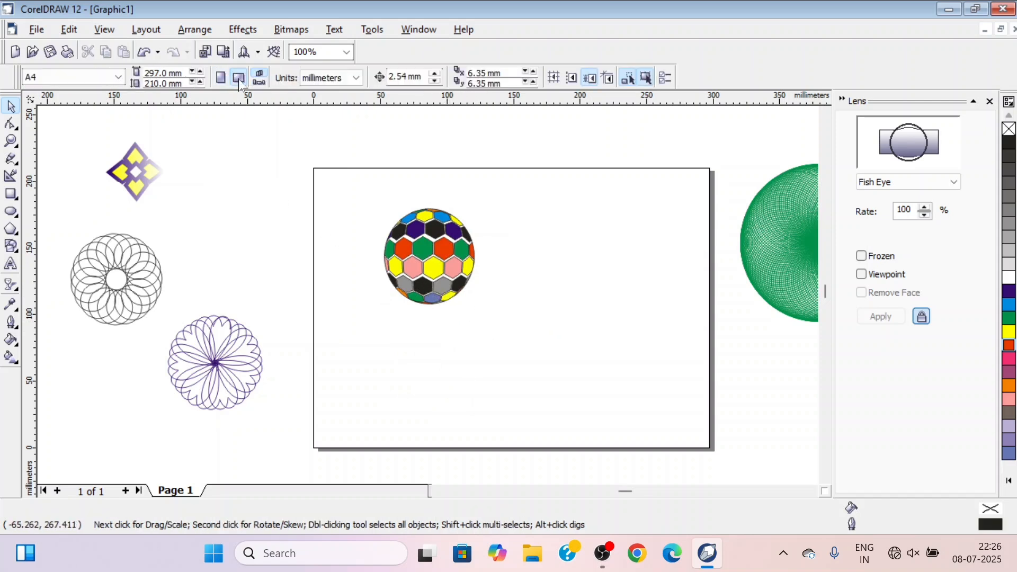
{"action": "left_click", "coordinate": [112, 82]}
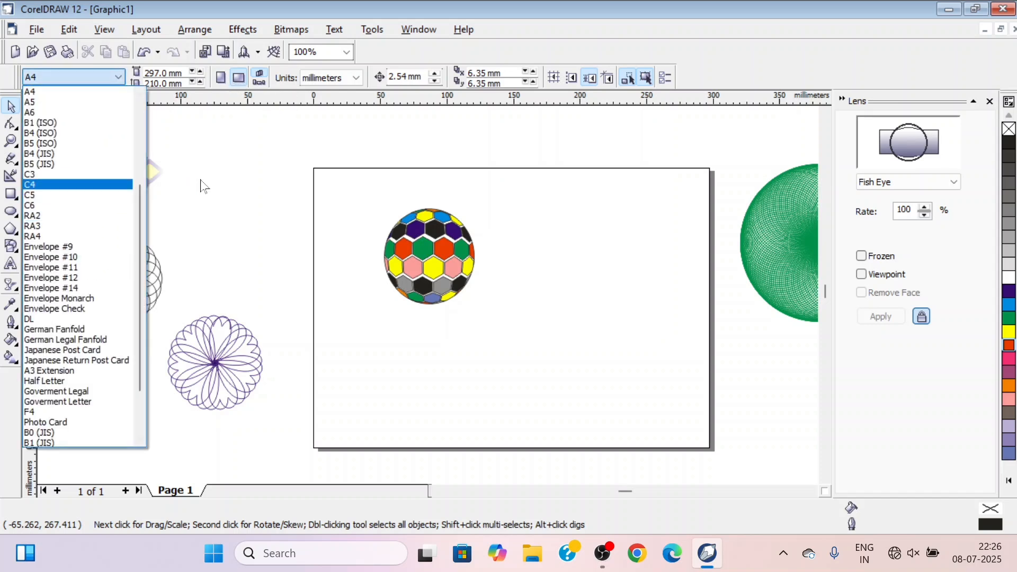
{"action": "left_click", "coordinate": [227, 182]}
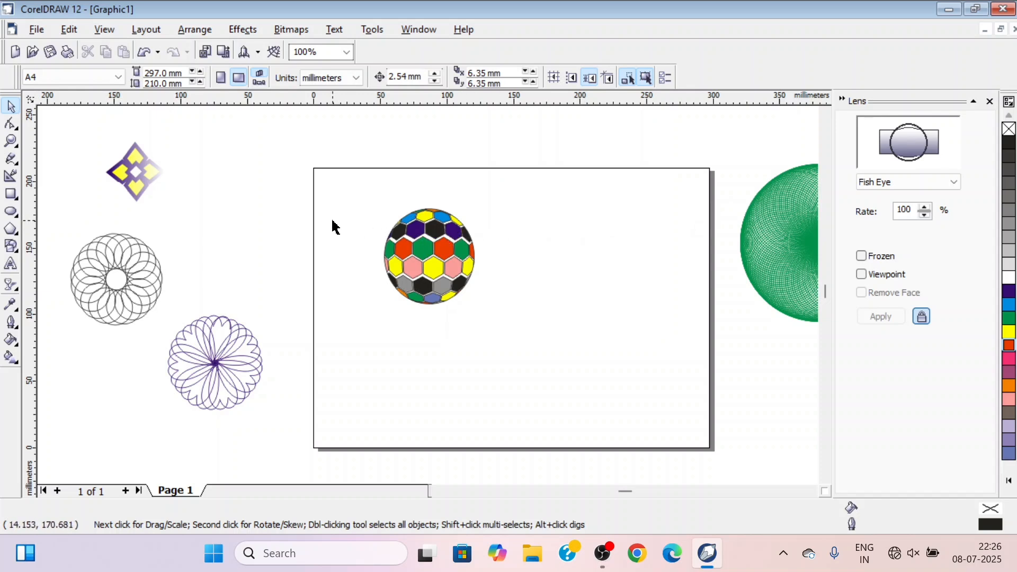
Select the small yellow diamond ornament with the blue outline beside the page
{"action": "left_click", "coordinate": [128, 172]}
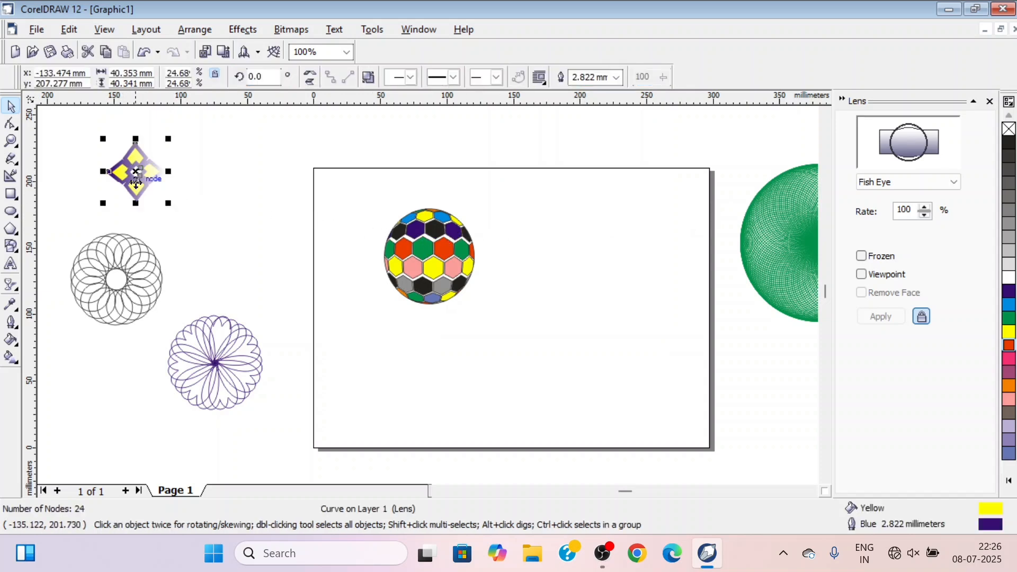